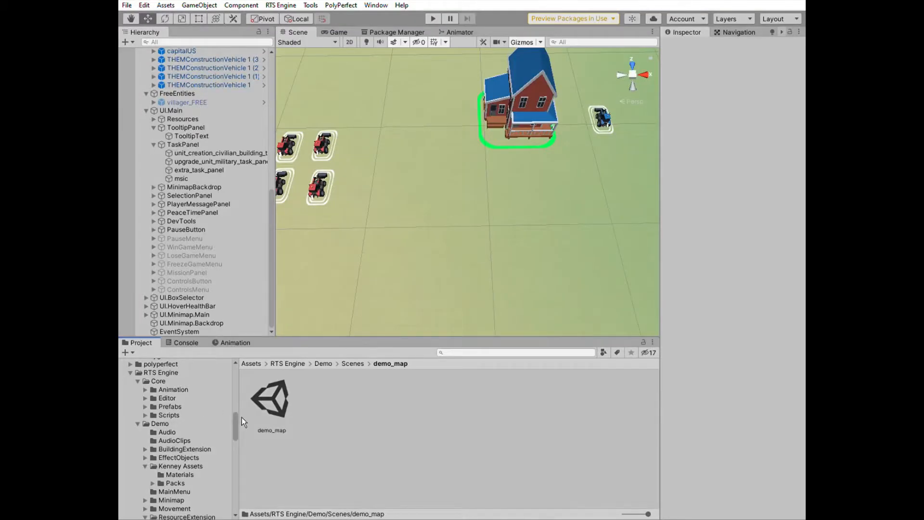
Duplicate the demo_map scene asset in the RTS Engine Demo Scenes folder
left_click_drag(241, 418, 242, 430)
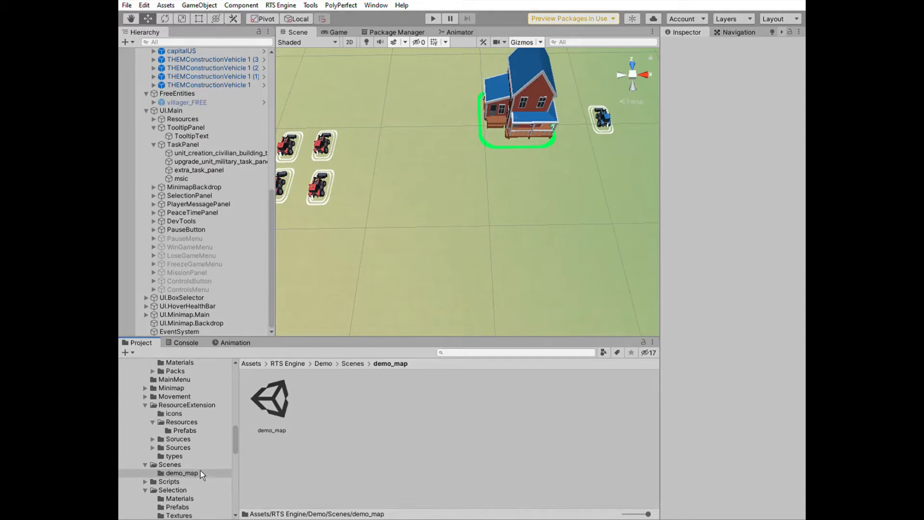
left_click(282, 398)
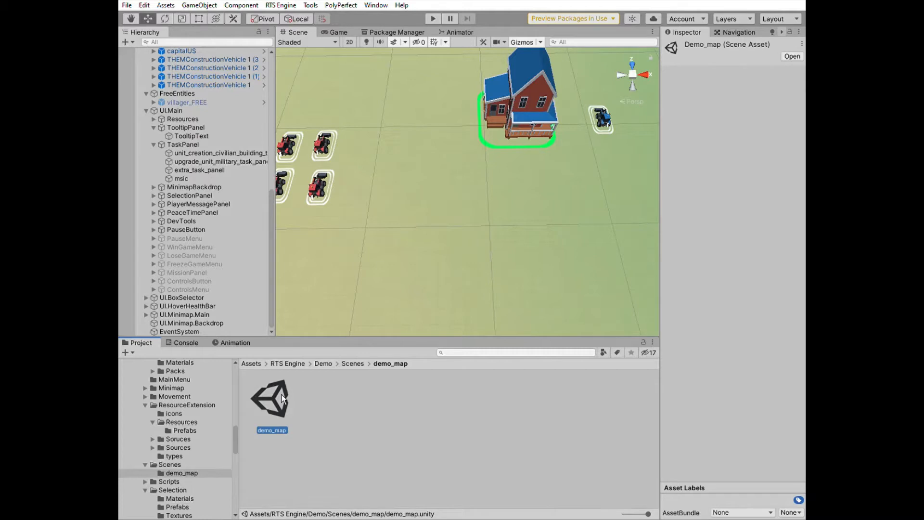
key("ctrl+d")
Move the duplicated demo_map 1 scene into the myScenes folder
scroll(192, 419, "up", 4)
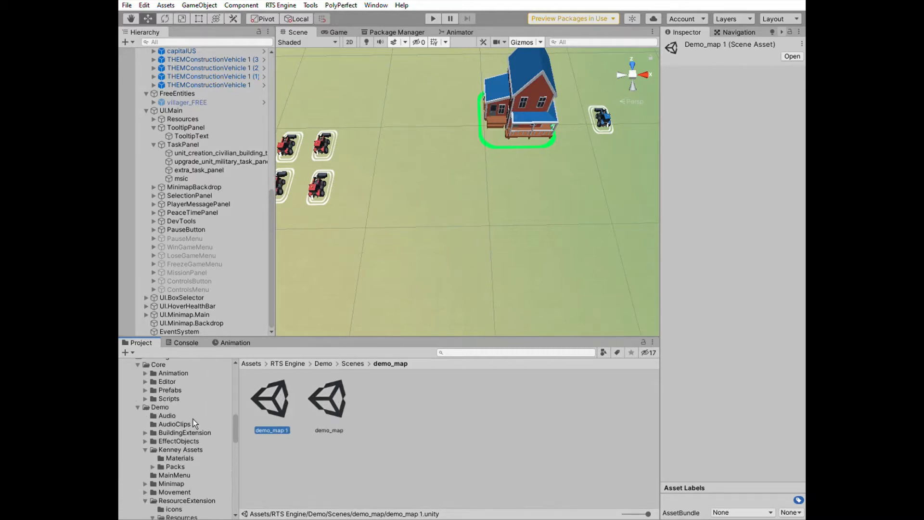
scroll(193, 419, "down", 10)
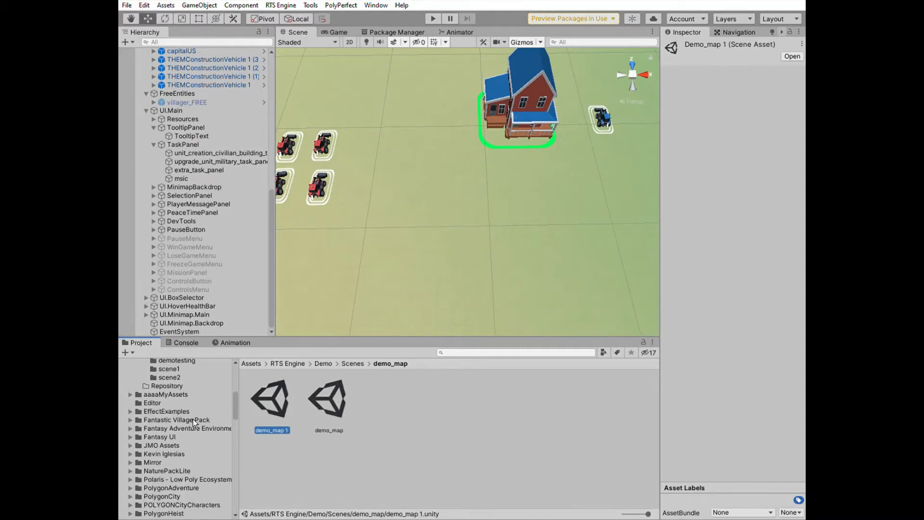
scroll(192, 419, "up", 1)
left_click_drag(277, 397, 185, 383)
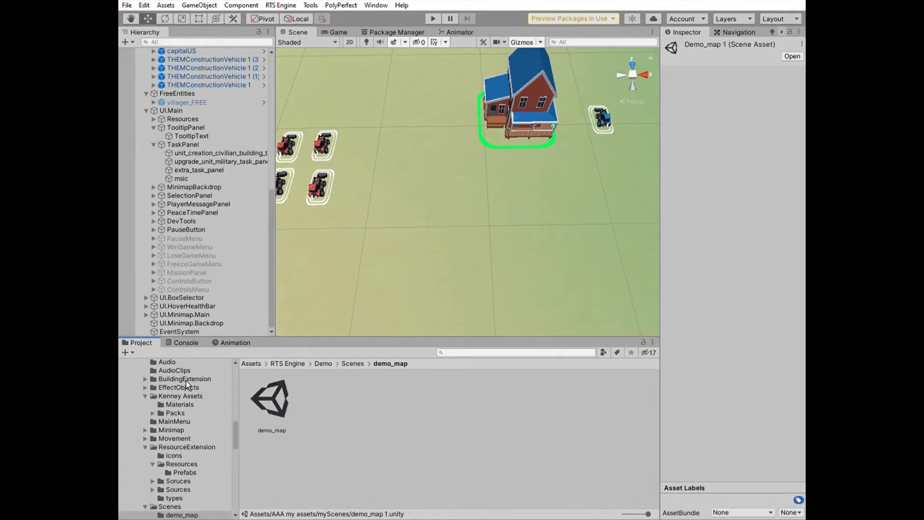
Open the demo_map 1 scene from the myScenes folder
scroll(193, 409, "up", 15)
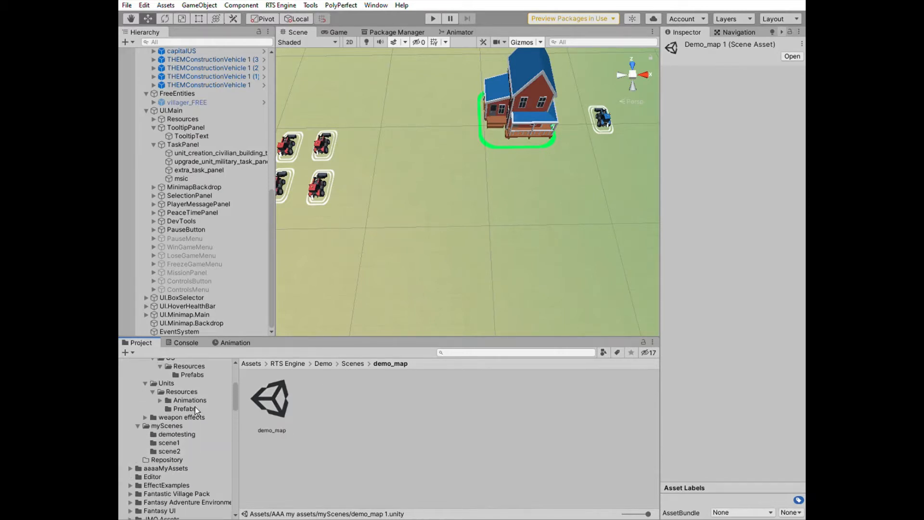
left_click(166, 426)
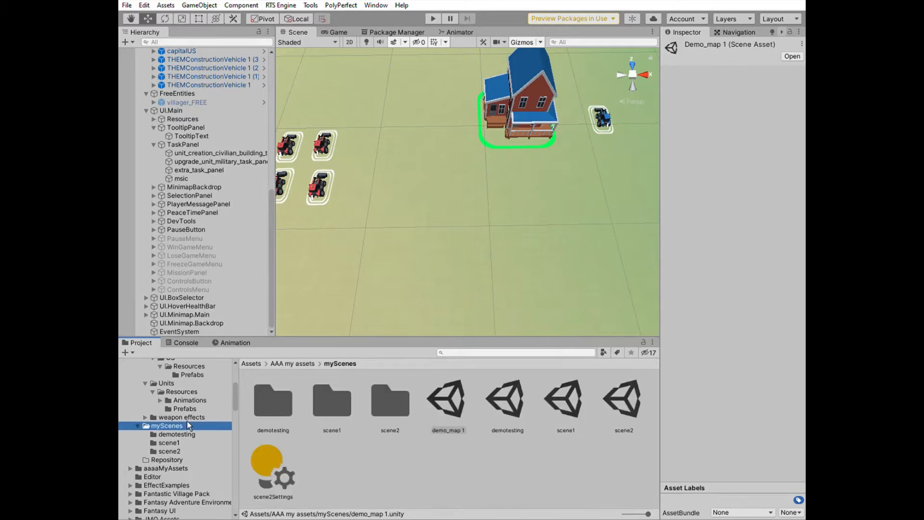
double_click(461, 403)
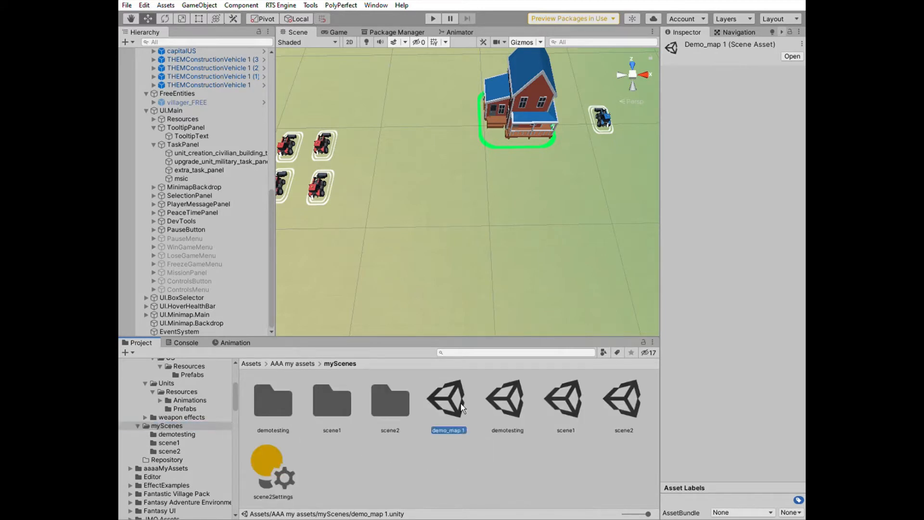
scroll(431, 254, "down", 10)
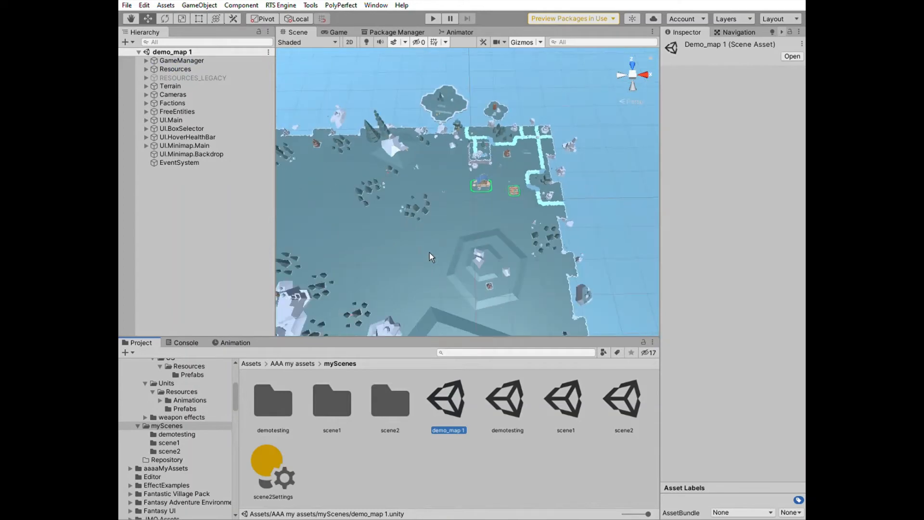
middle_click_drag(421, 251, 460, 212)
left_click_drag(460, 212, 469, 241, "alt")
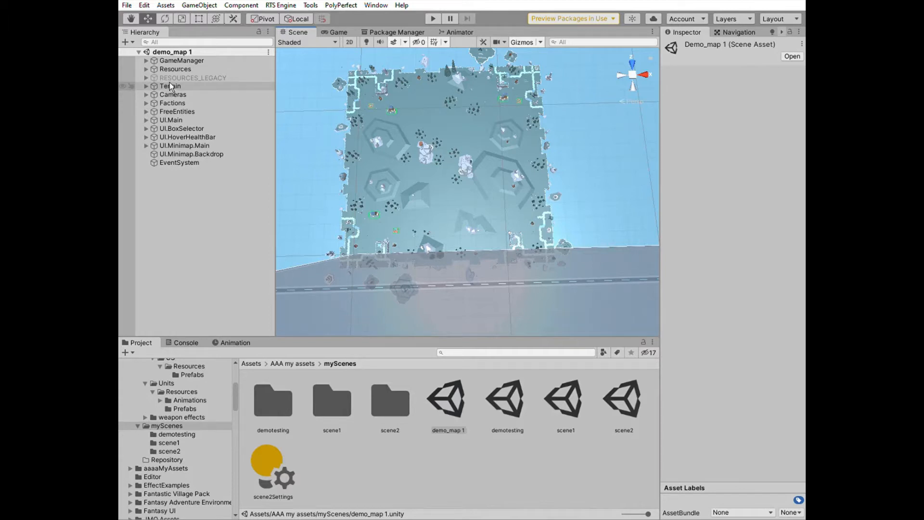
Delete all objects inside Factions, from capital_0 through villager (8)
left_click(147, 103)
left_click(181, 111)
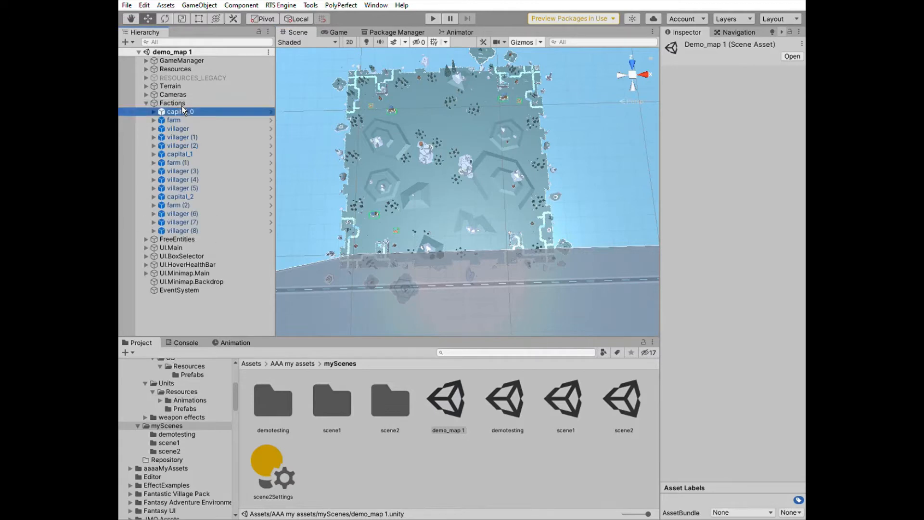
left_click(196, 231, "shift")
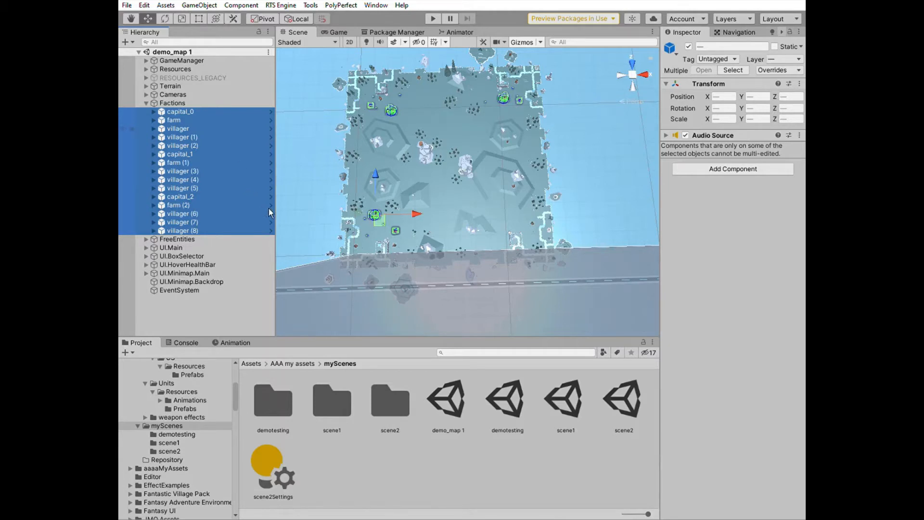
key("Delete")
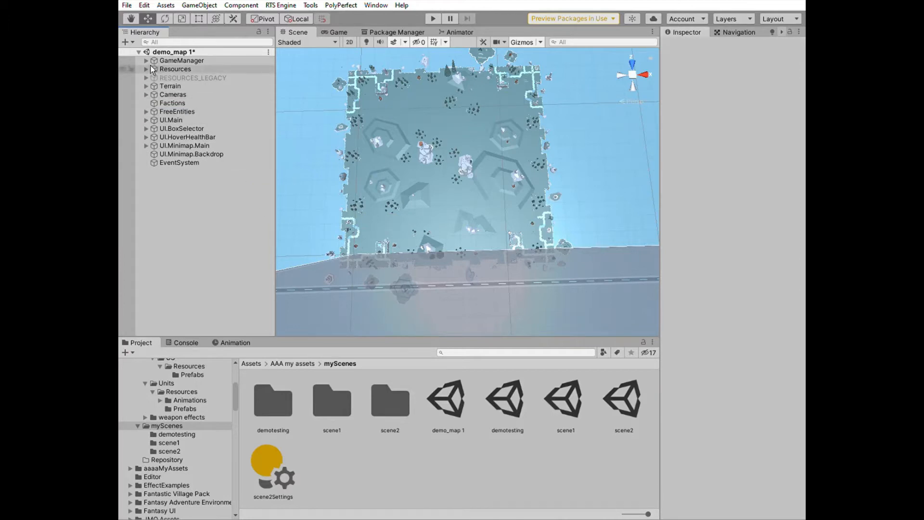
Deactivate the WalkableTiles, WalkableHills, MapBorders and ENVIRONMENT objects under Terrain
left_click(147, 86)
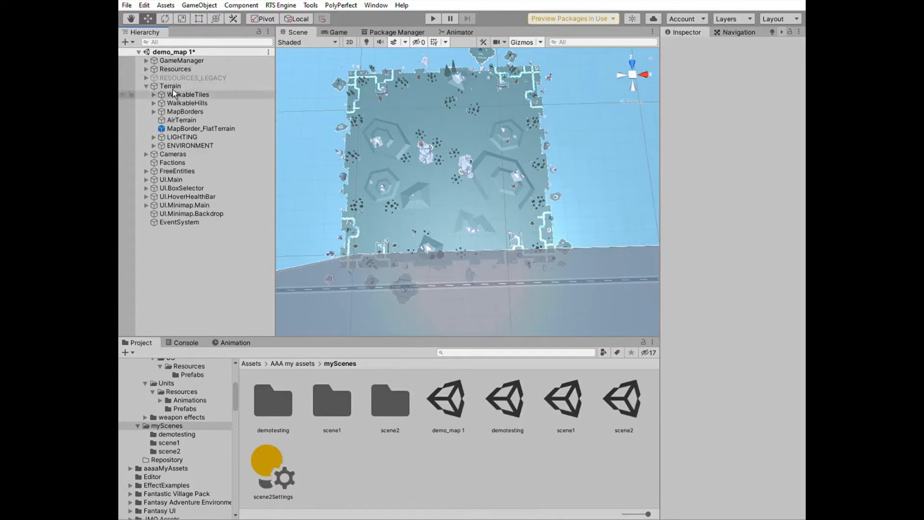
left_click(178, 94)
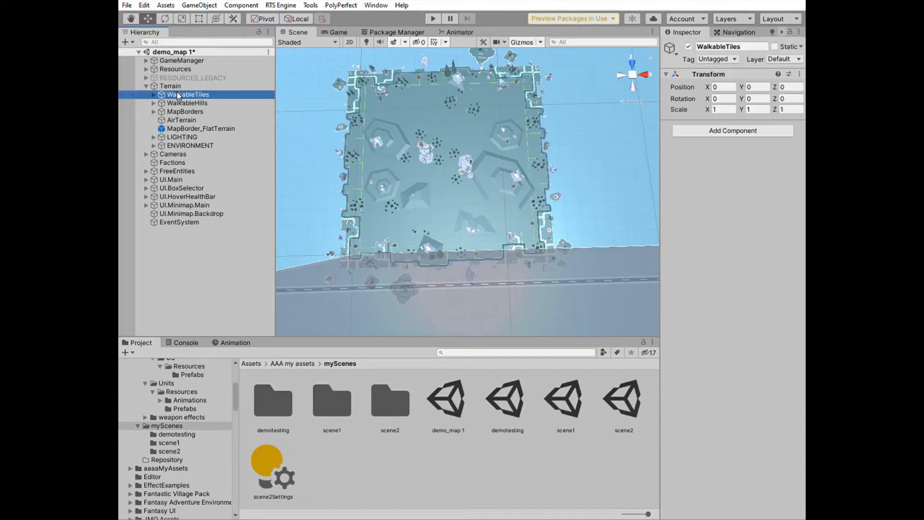
key("shift+Down")
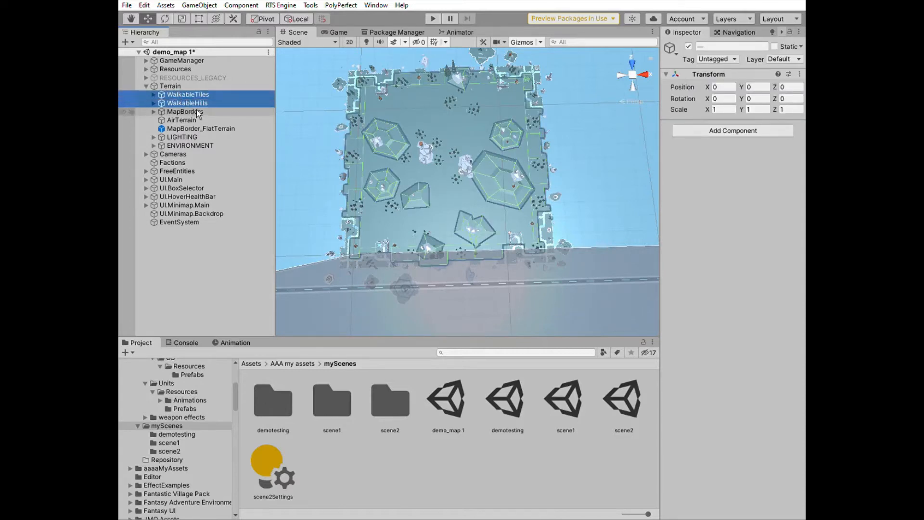
left_click(197, 111, "shift")
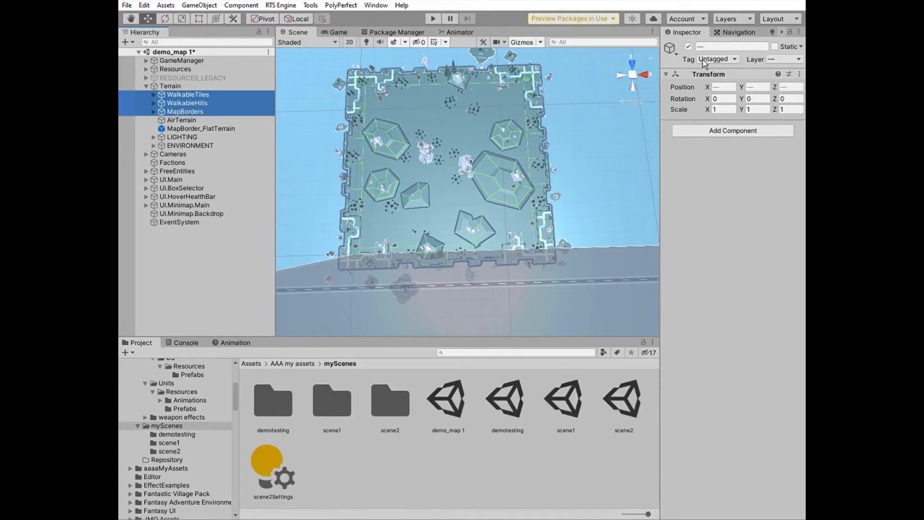
left_click(695, 44)
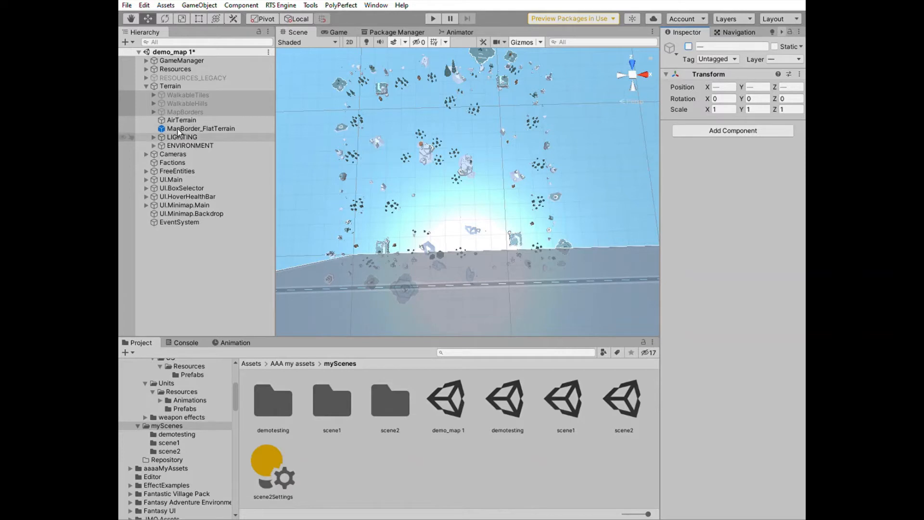
left_click(175, 144)
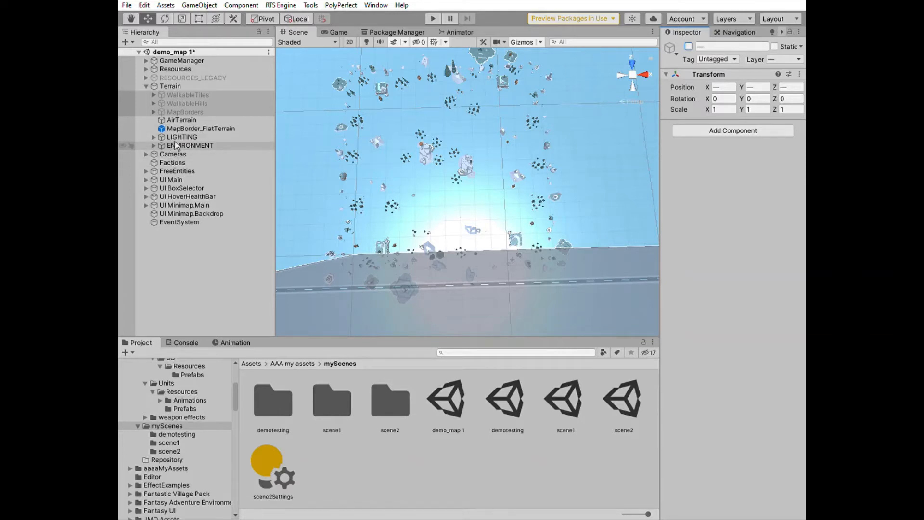
left_click(695, 44)
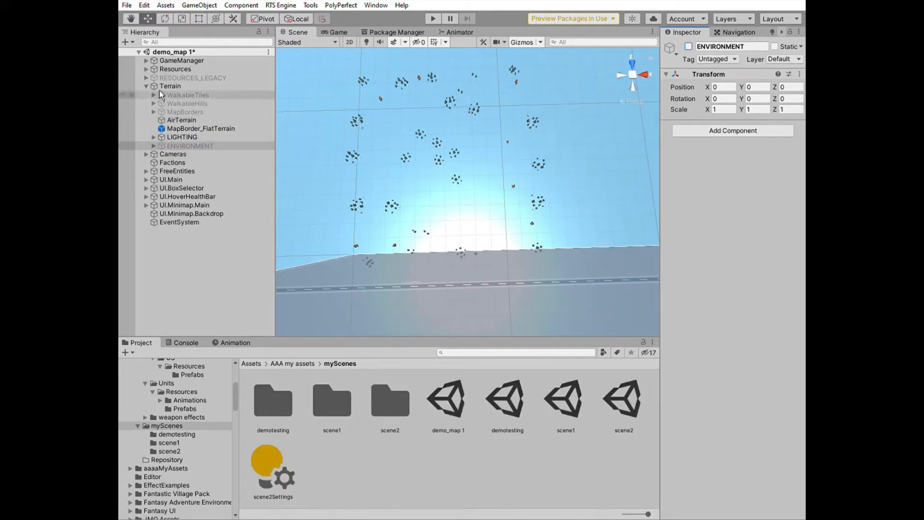
Deactivate the RESOURCES_WOOD, RESOURCES_METAL and RESOURCES_FOOD objects under Resources
left_click(146, 69)
left_click(183, 78)
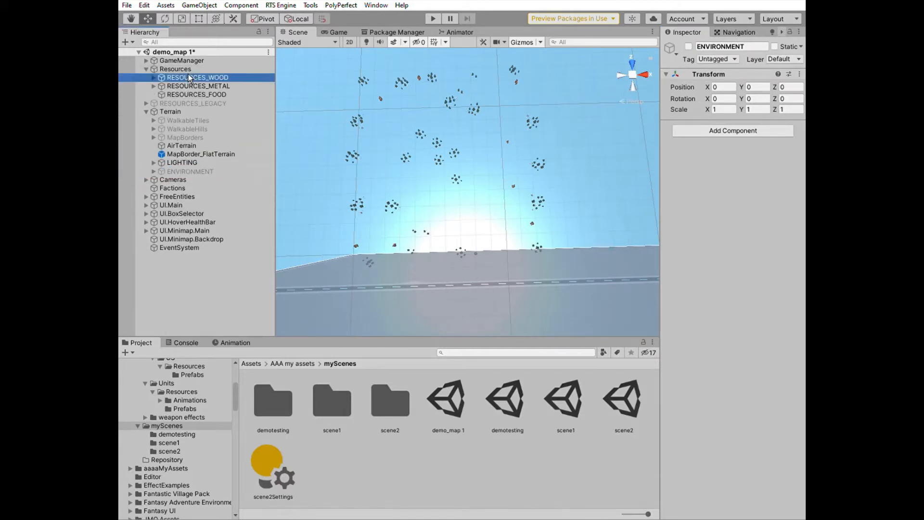
left_click(190, 94, "shift")
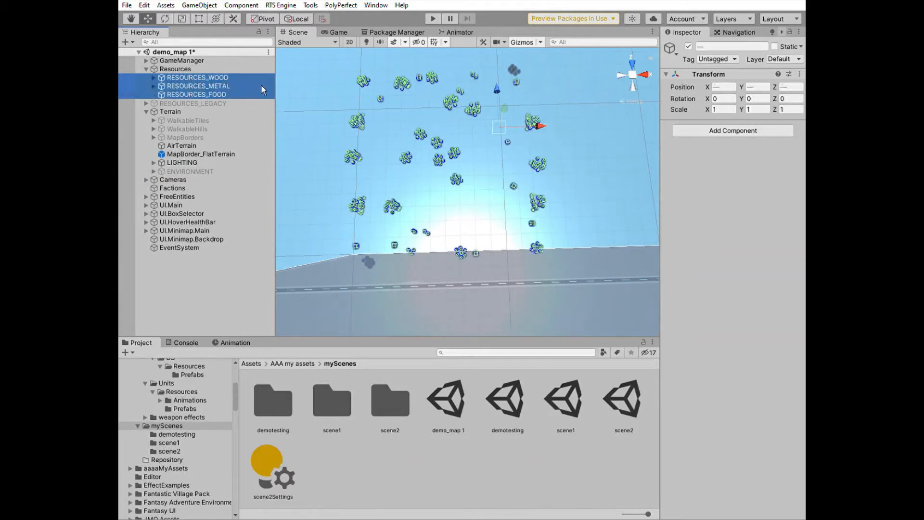
left_click(689, 47)
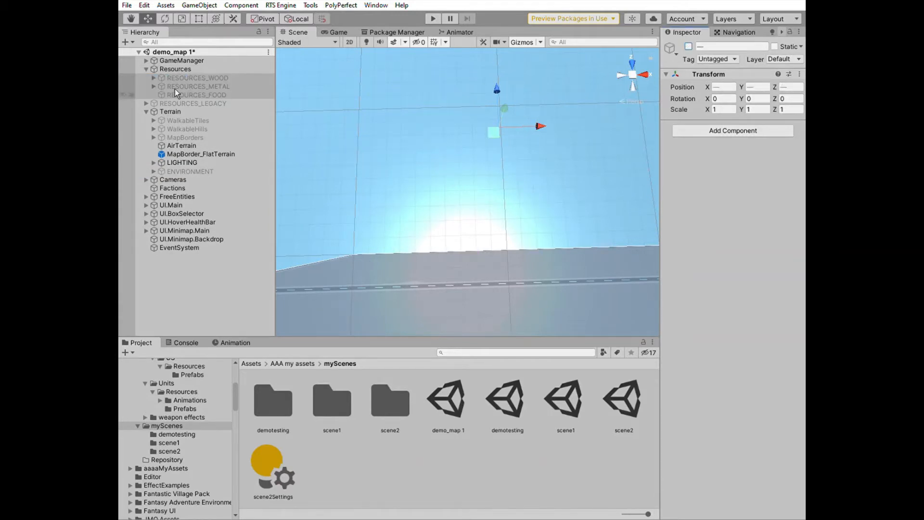
Set the GameManager's Faction Slots size to 1
left_click(184, 60)
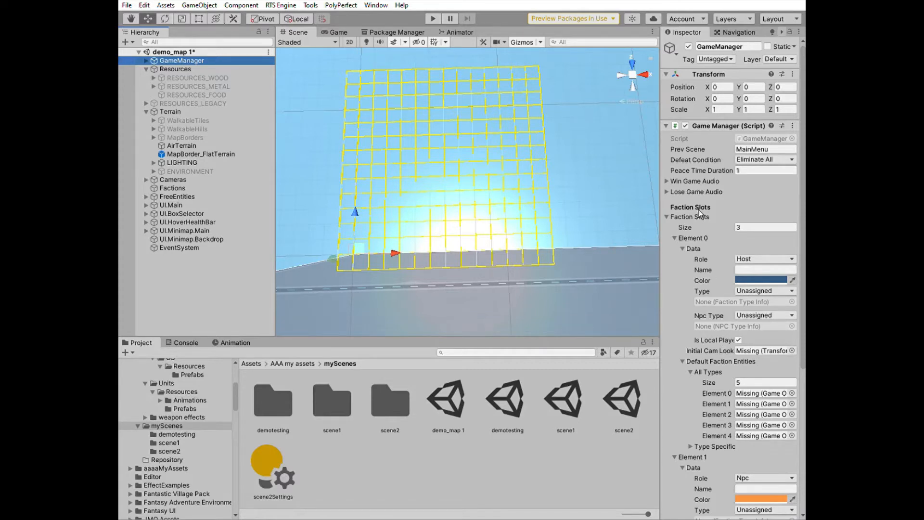
left_click(767, 224)
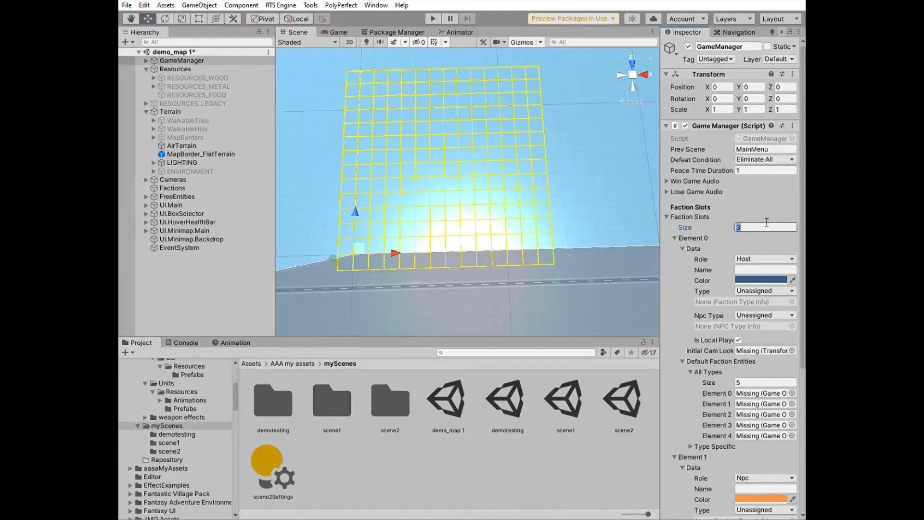
type("1")
key("Return")
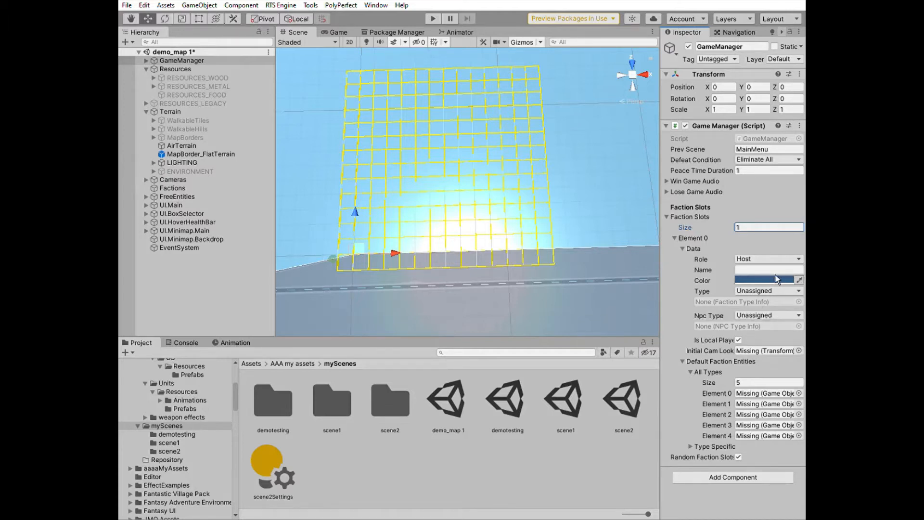
Change the first faction slot's colour to light blue with the eyedropper
left_click(799, 280)
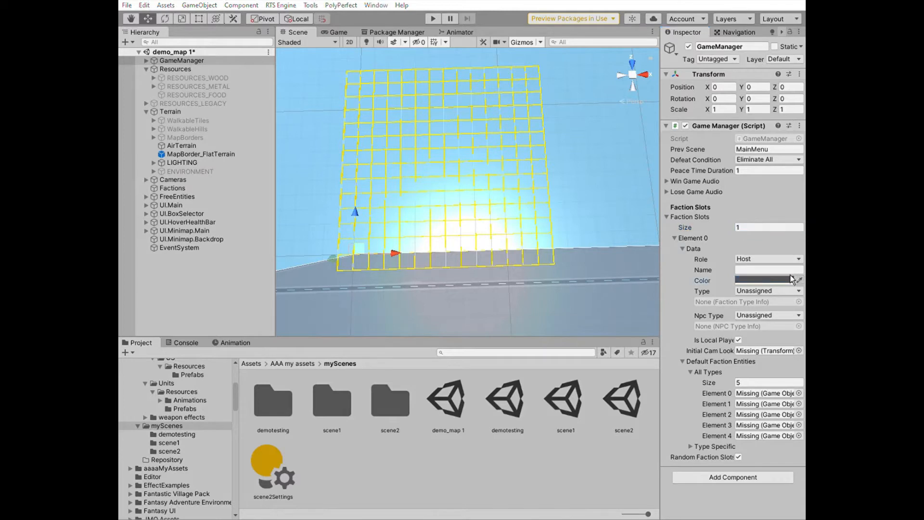
left_click(785, 279)
key("ctrl+z")
Name the first faction slot Us and set its Type to us
left_click(772, 269)
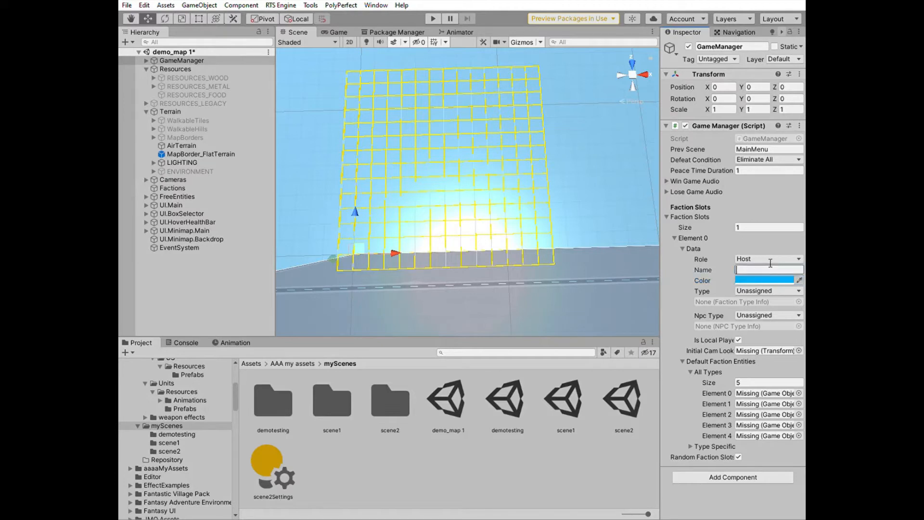
type("Us")
left_click(764, 289)
left_click(766, 321)
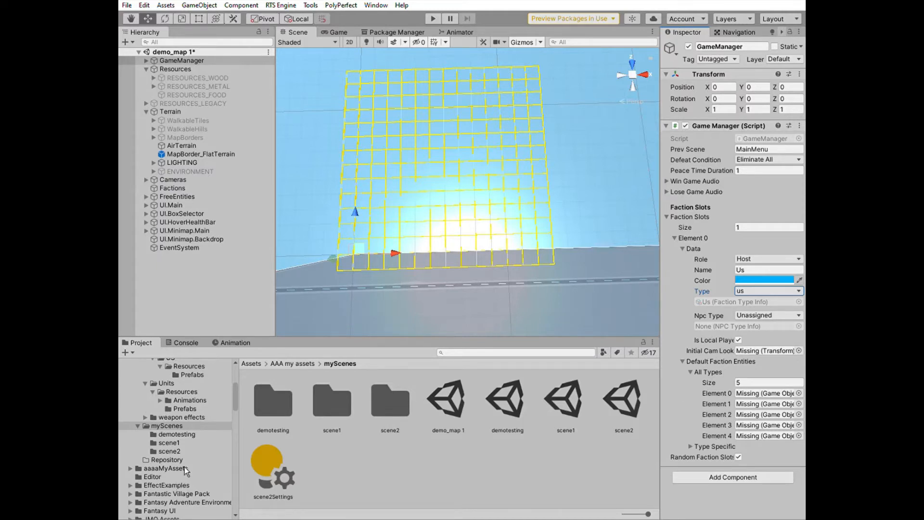
Add the USConstructionVehicle prefab from Units/Resources/Prefabs into the Factions object
scroll(186, 471, "up", 2)
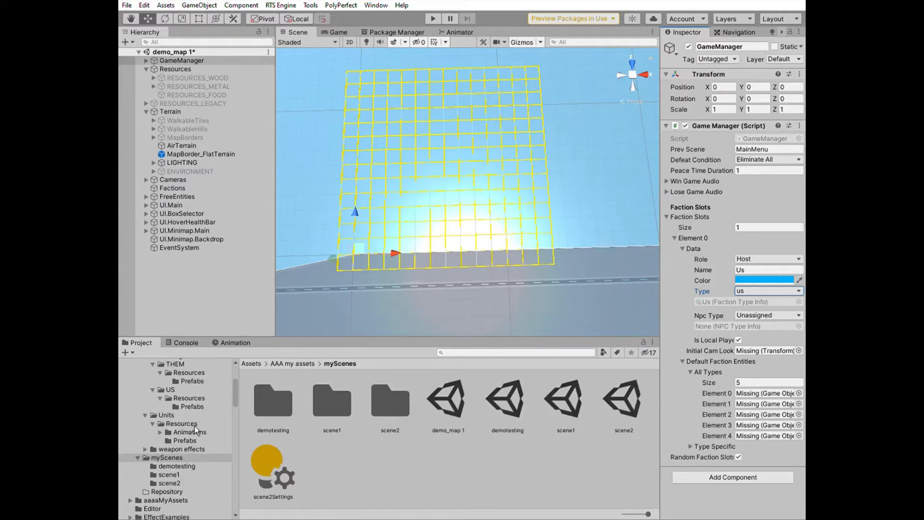
left_click(195, 439)
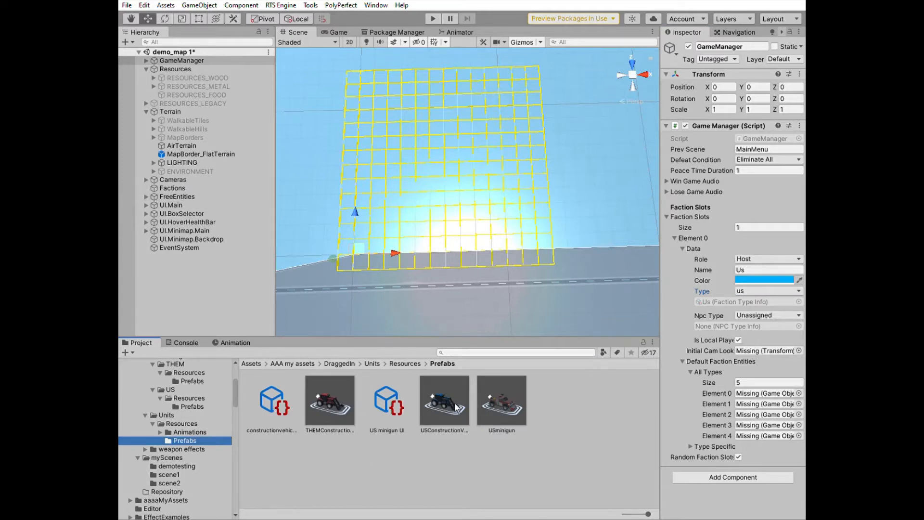
left_click_drag(444, 400, 176, 186)
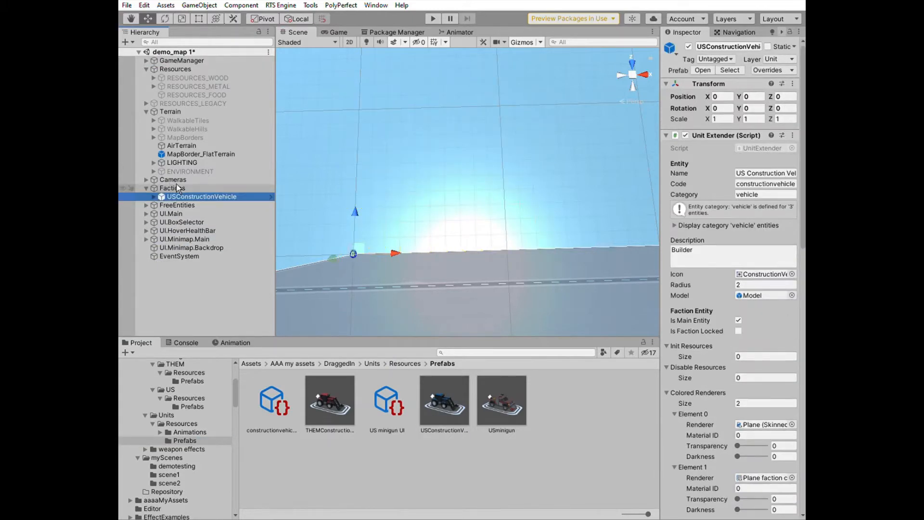
Assign USConstructionVehicle to Element 0 of the GameManager's default faction entities and set All Types size to 1
left_click(191, 60)
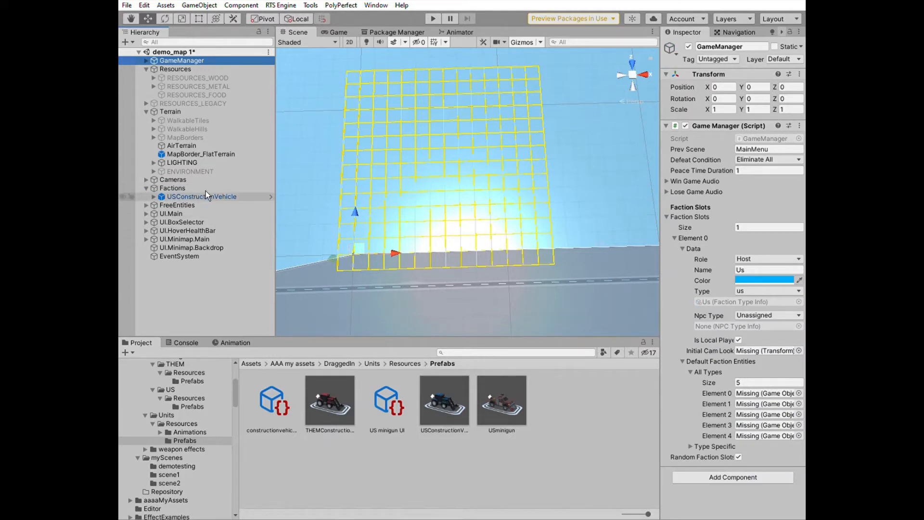
left_click_drag(205, 195, 754, 393)
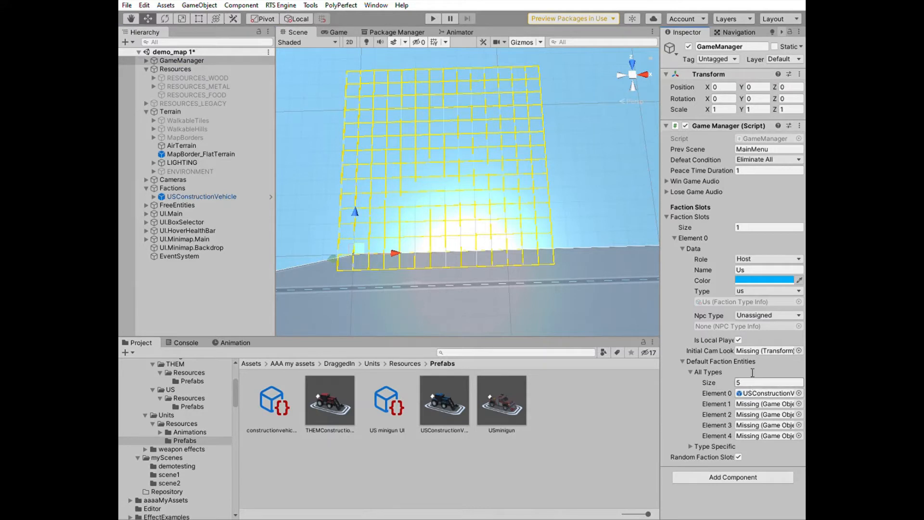
left_click(753, 382)
type("1")
key("Return")
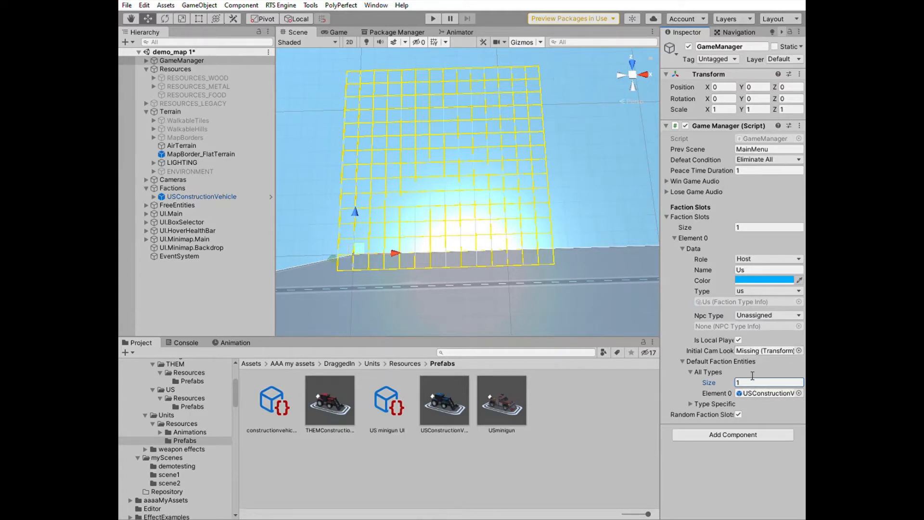
Add the capitalUS prefab from Buildings/US/Resources/Prefabs into the Factions object
left_click(196, 402)
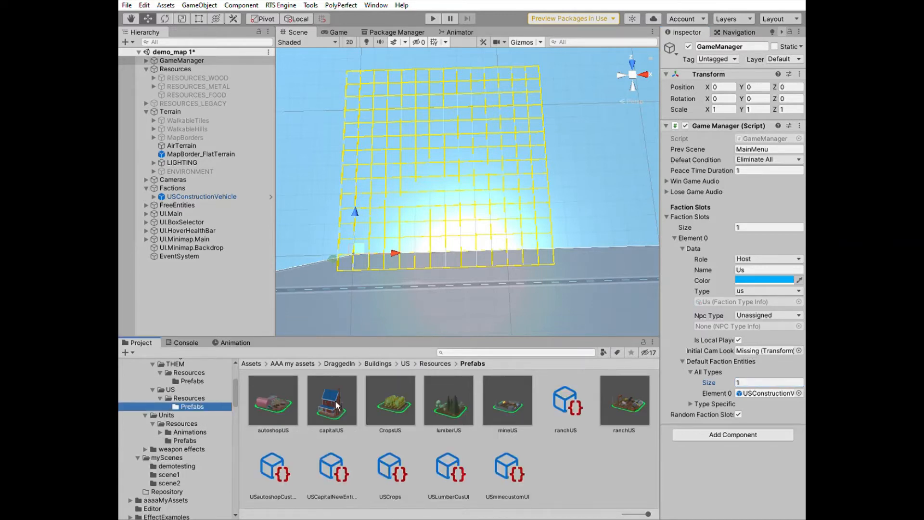
left_click_drag(337, 406, 191, 184)
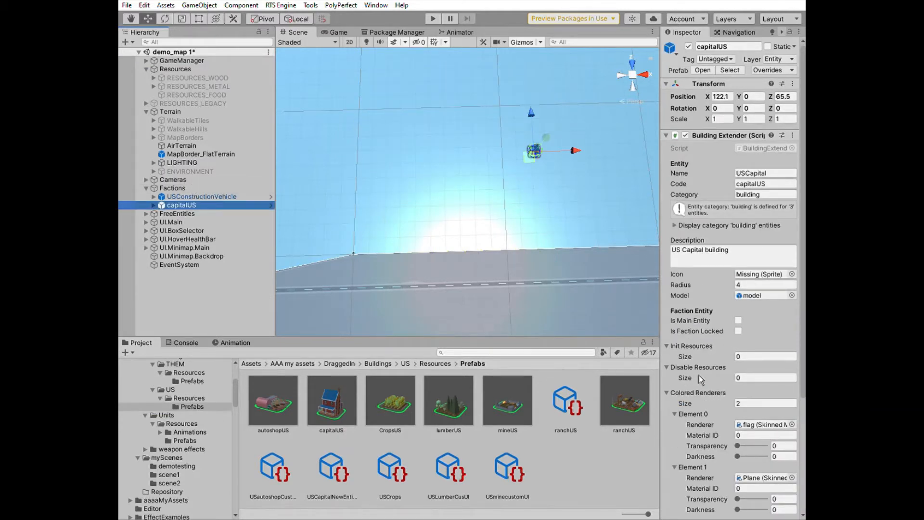
Assign capitalUS as Element 1 of the GameManager's default faction entities and as the Initial Cam Look At target
left_click(235, 58)
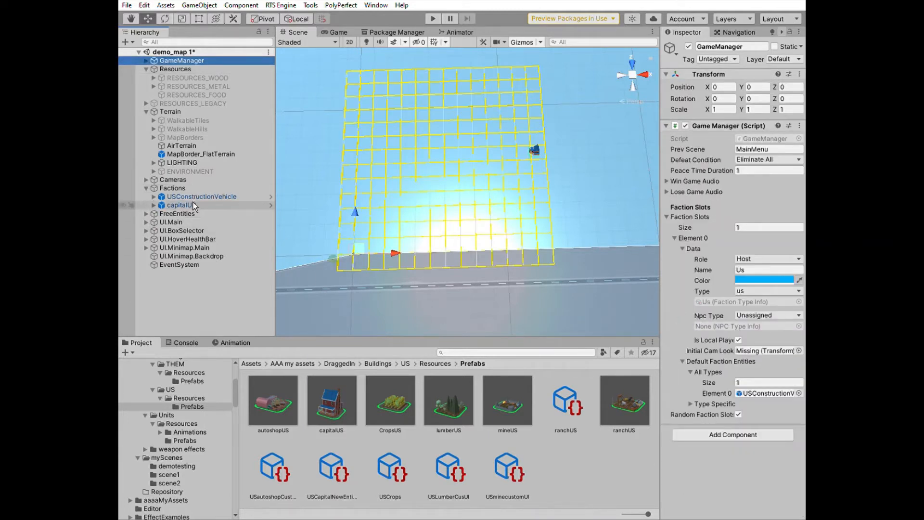
left_click_drag(192, 206, 744, 366)
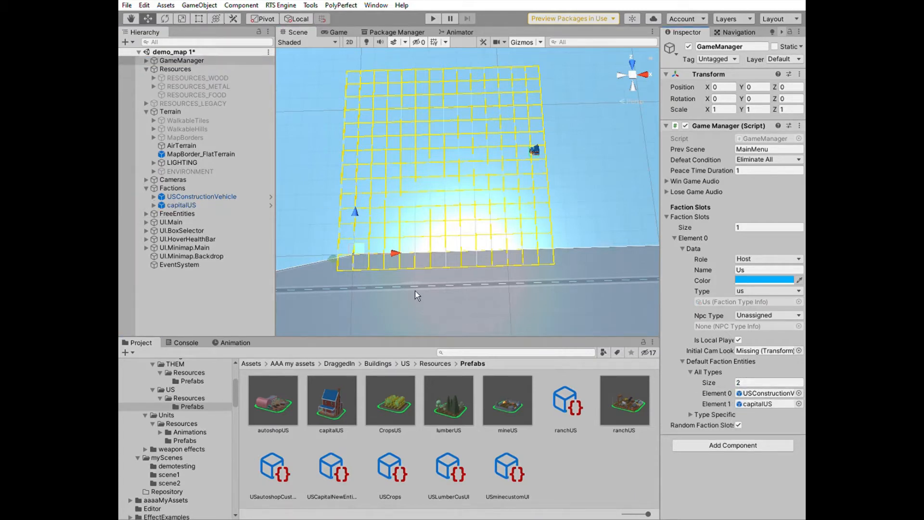
left_click_drag(195, 205, 752, 349)
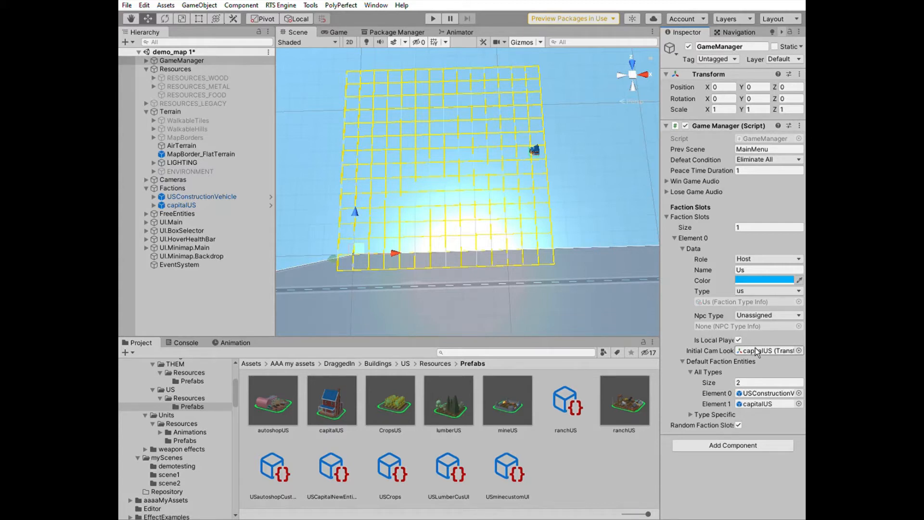
Set the capitalUS building's Initial Health to 750 in its Building Health component
left_click(189, 205)
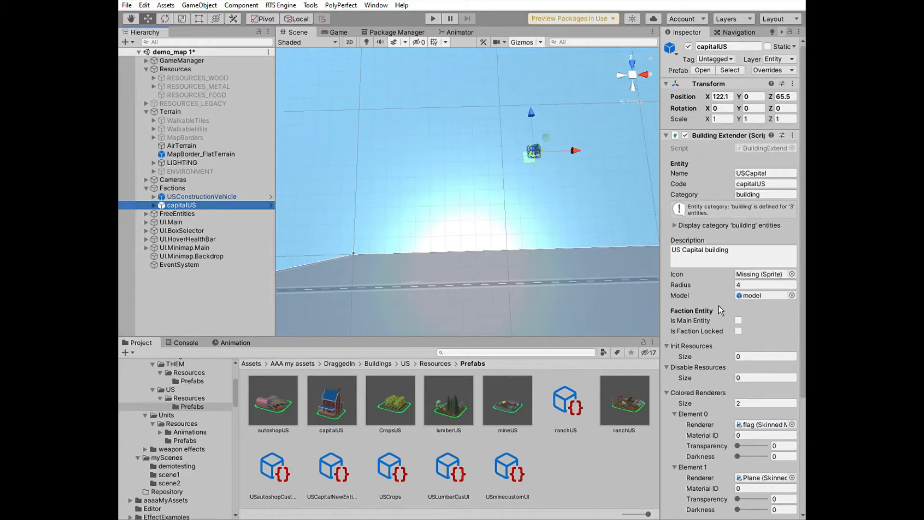
left_click(672, 133)
left_click(672, 132)
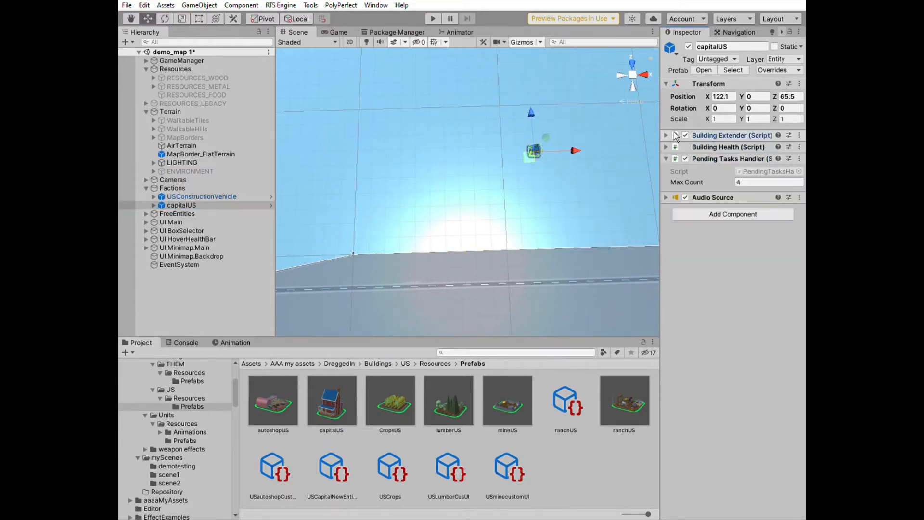
left_click(672, 144)
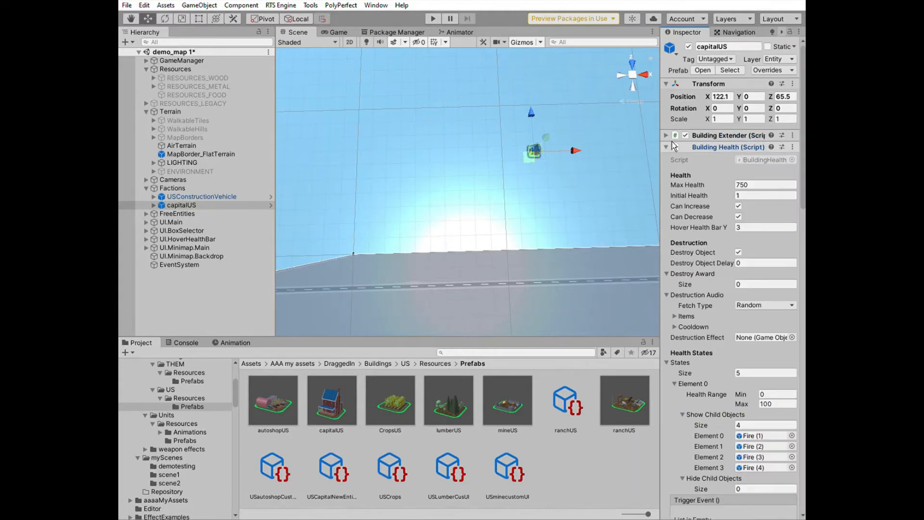
left_click(750, 194)
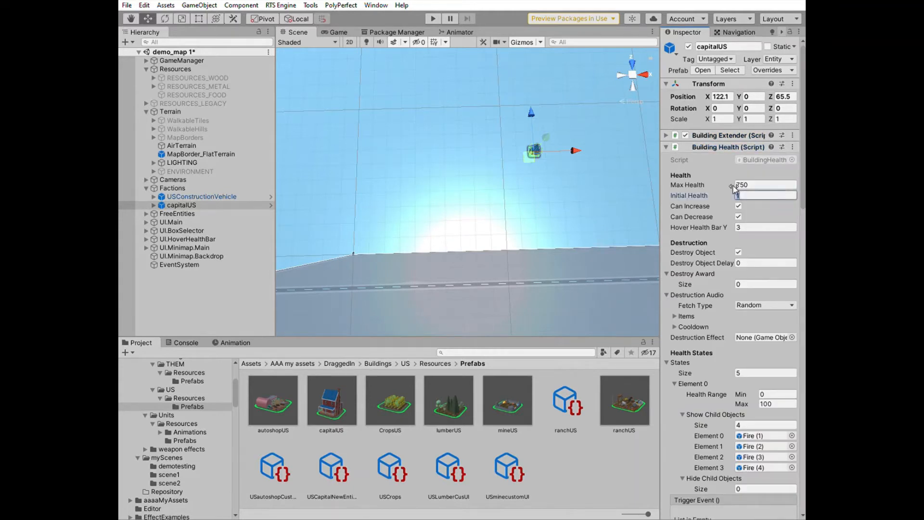
type("750")
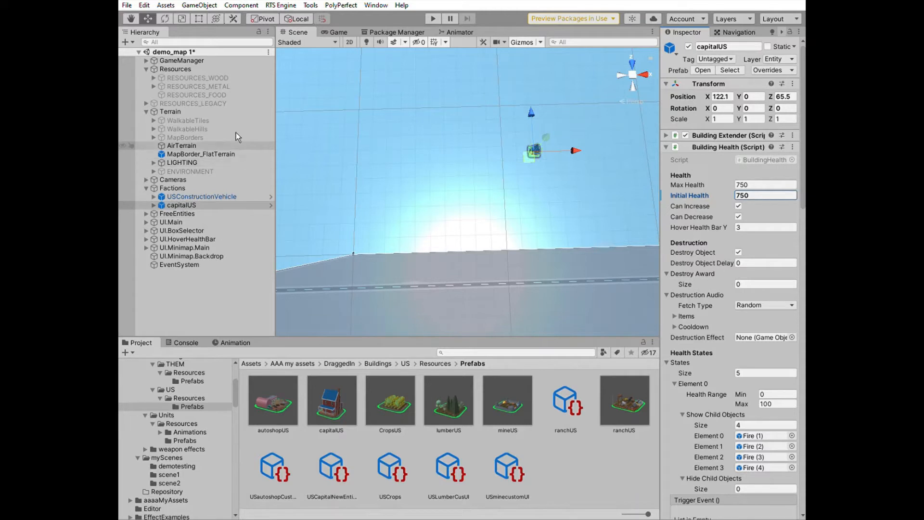
Create a new Terrain object and set its Terrain Width to 300 in the terrain settings
left_click(243, 60)
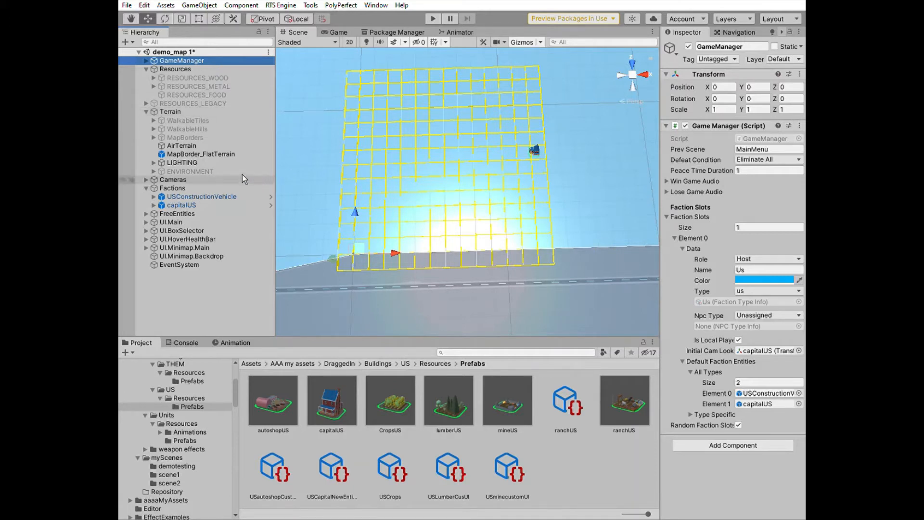
left_click(187, 108)
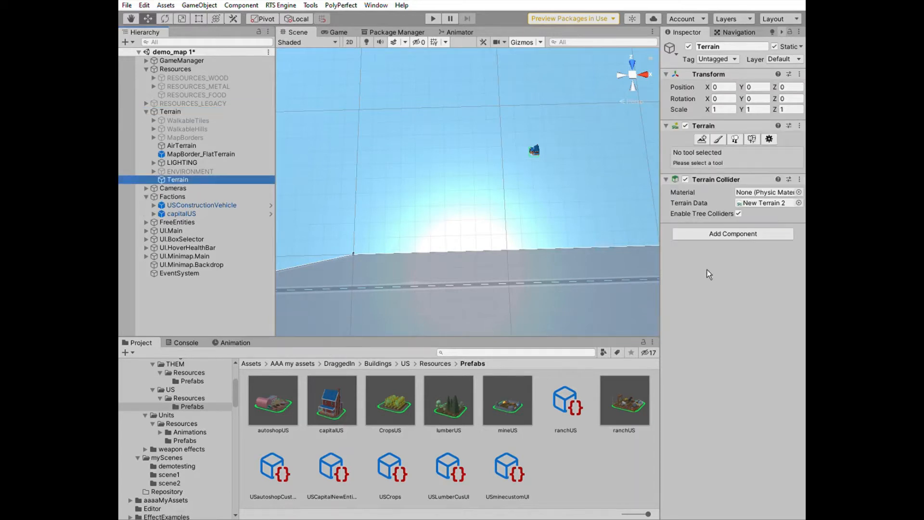
left_click(771, 137)
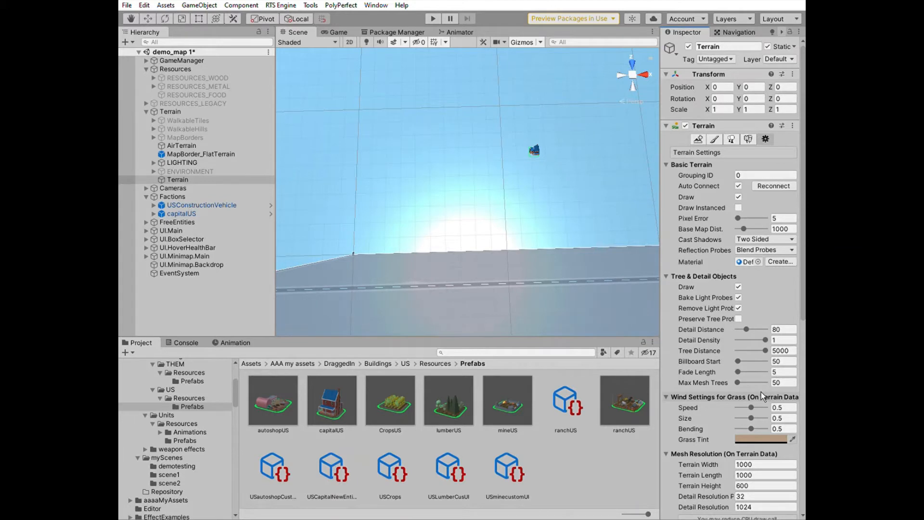
left_click(751, 464)
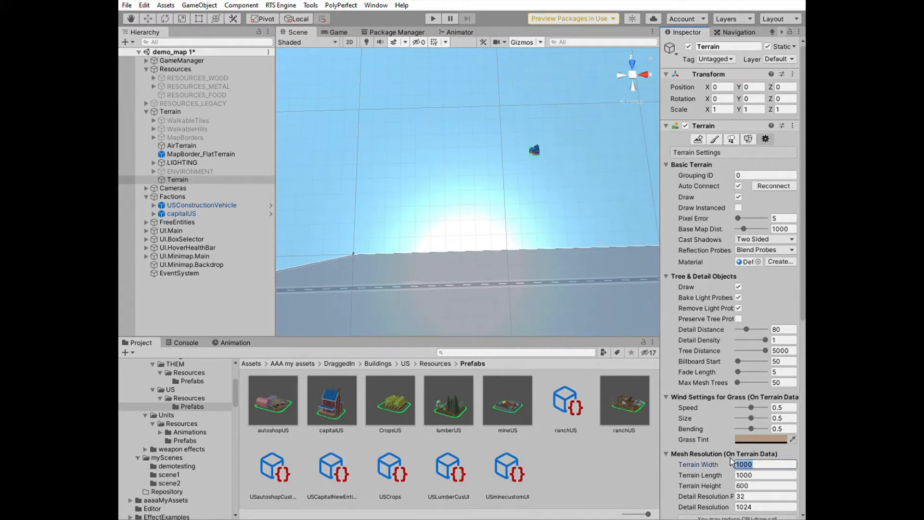
type("300")
Set the new terrain's Terrain Length to 300
left_click(762, 475)
scroll(525, 259, "down", 10)
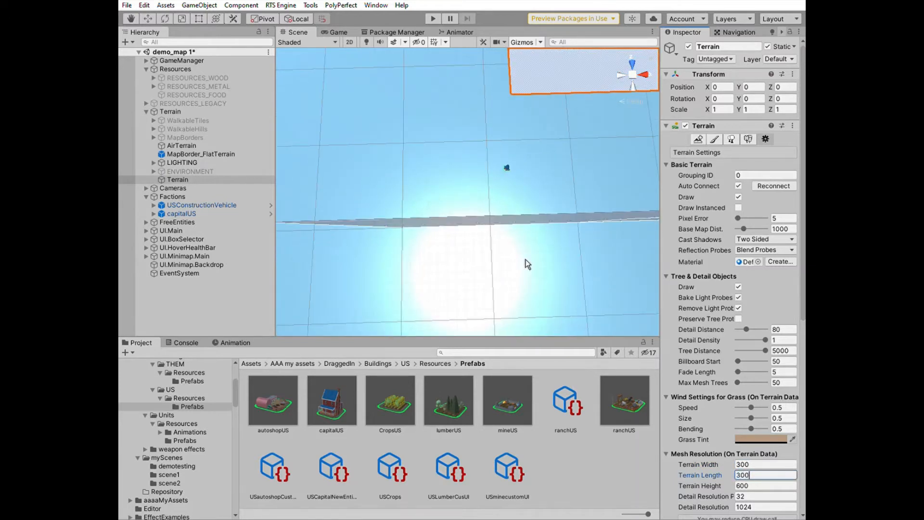
scroll(525, 259, "down", 3)
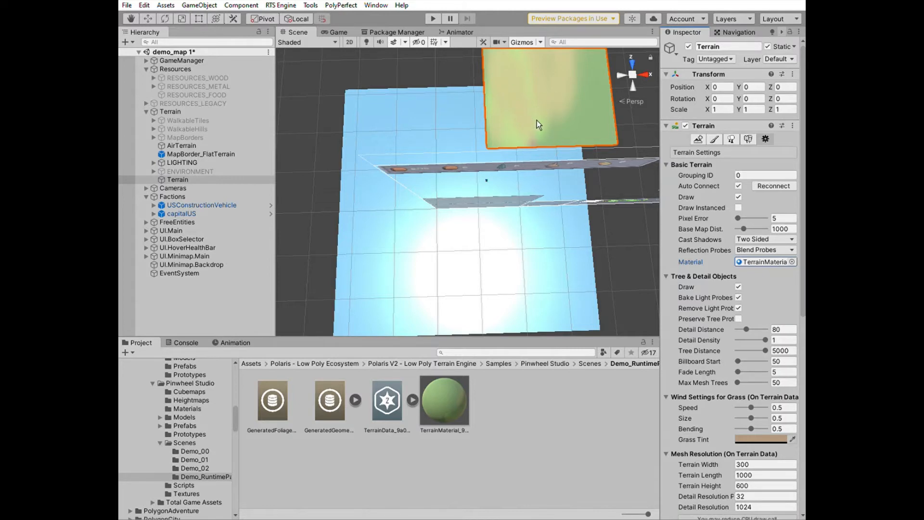
key("q")
left_click(527, 110)
key("f")
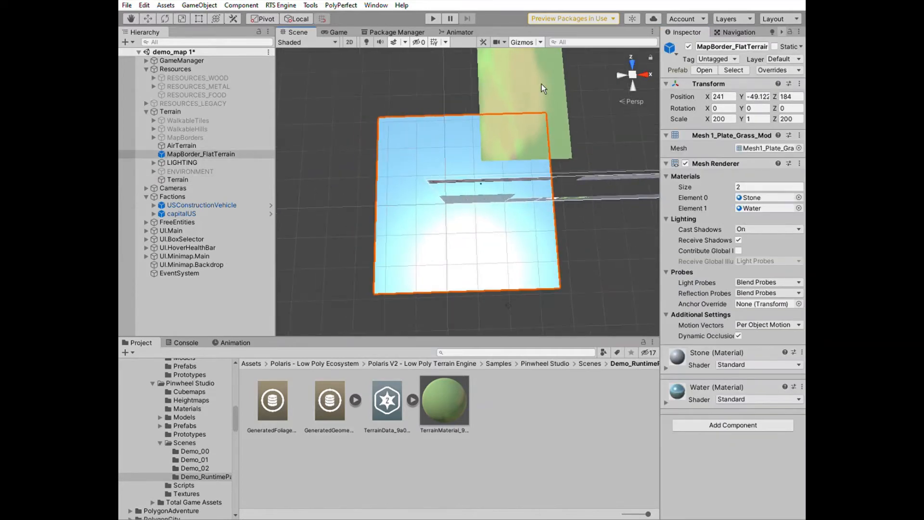
left_click(542, 100)
key("f")
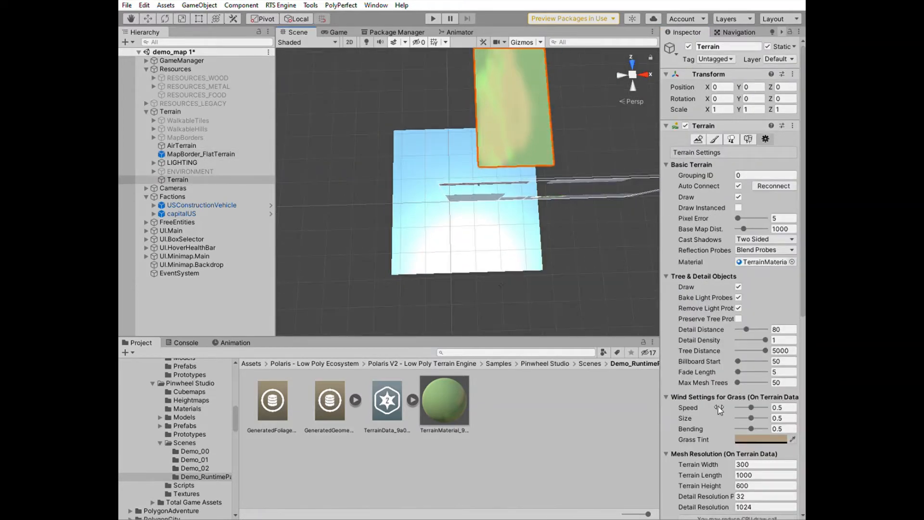
left_click(733, 474)
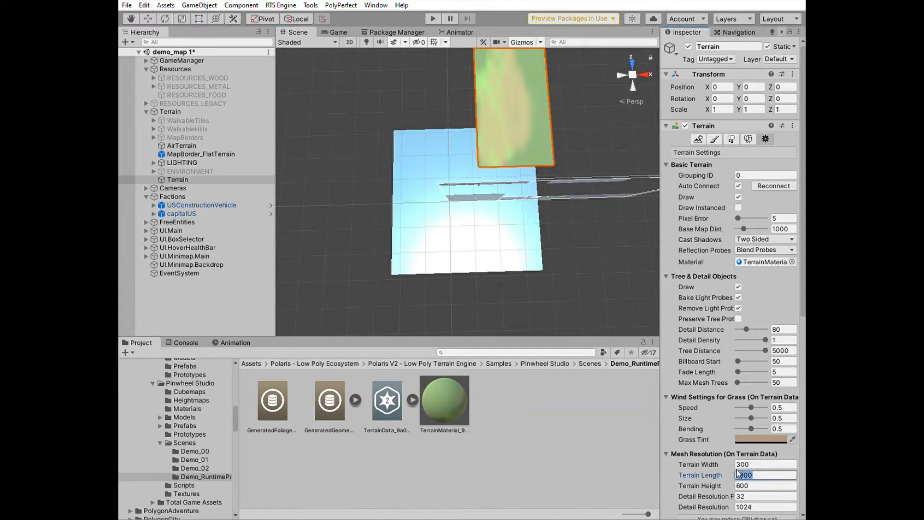
type("300")
key("Return")
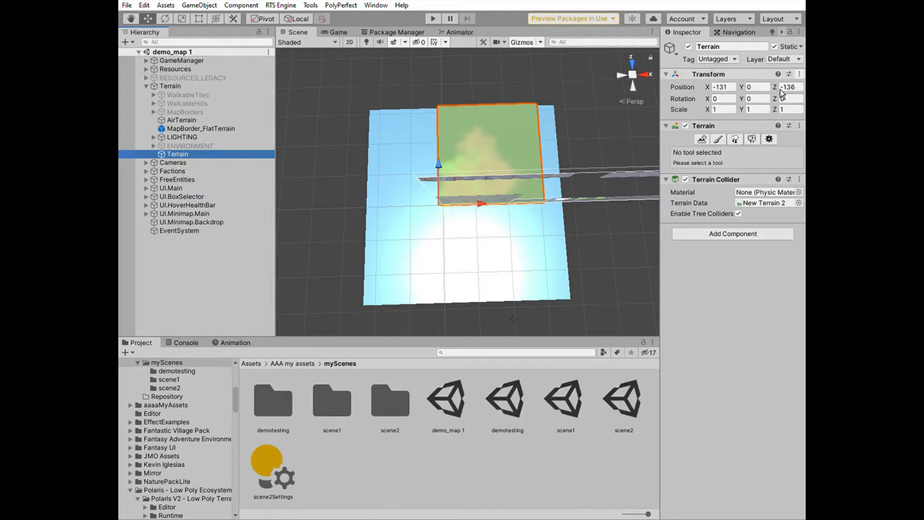
Set the new Terrain object's layer to the ground terrain layer
left_click(771, 141)
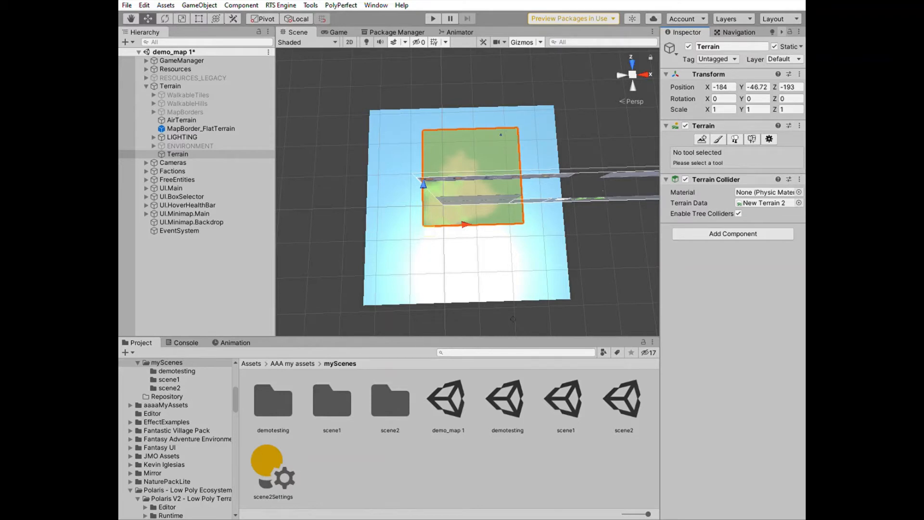
left_click(785, 121)
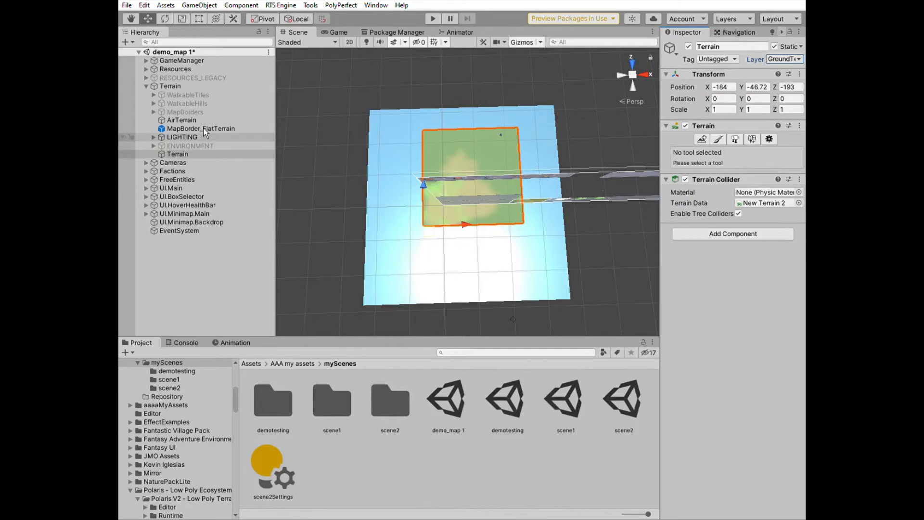
Move the US construction vehicle and the capitalUS building onto the new terrain
left_click(146, 171)
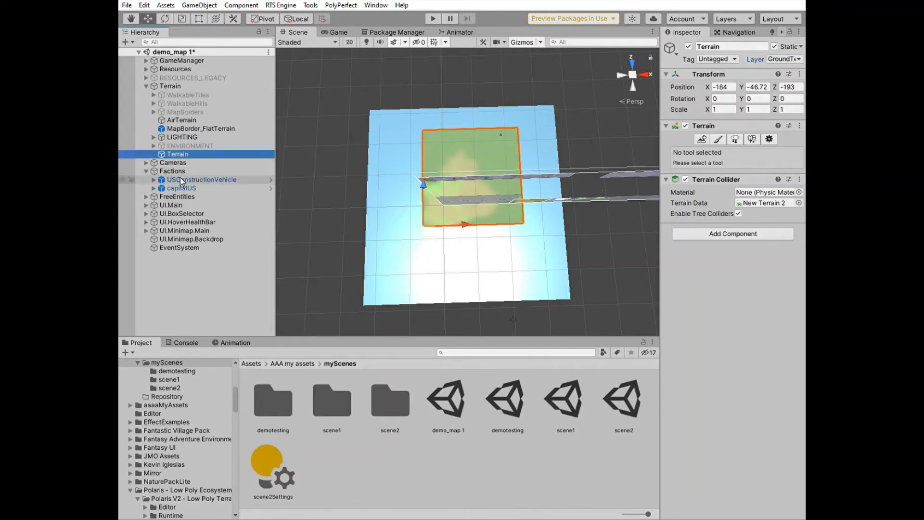
left_click(183, 177)
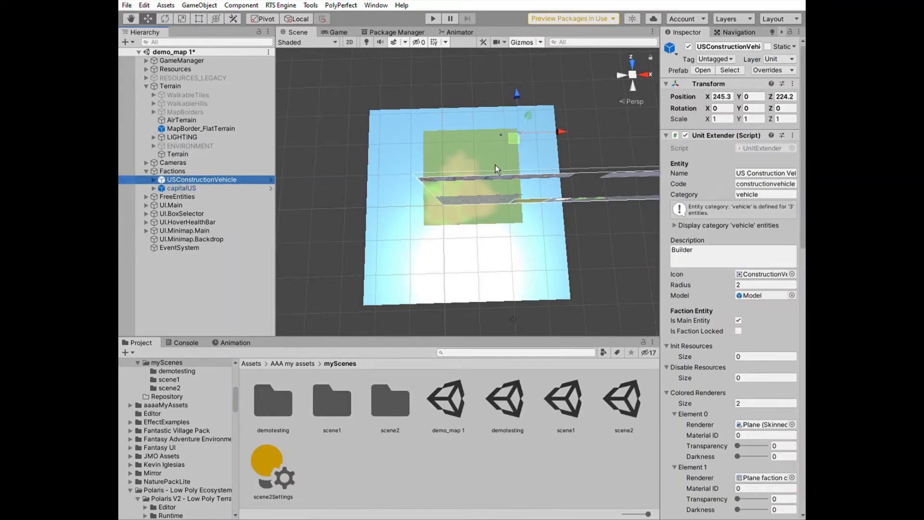
left_click_drag(516, 139, 485, 172)
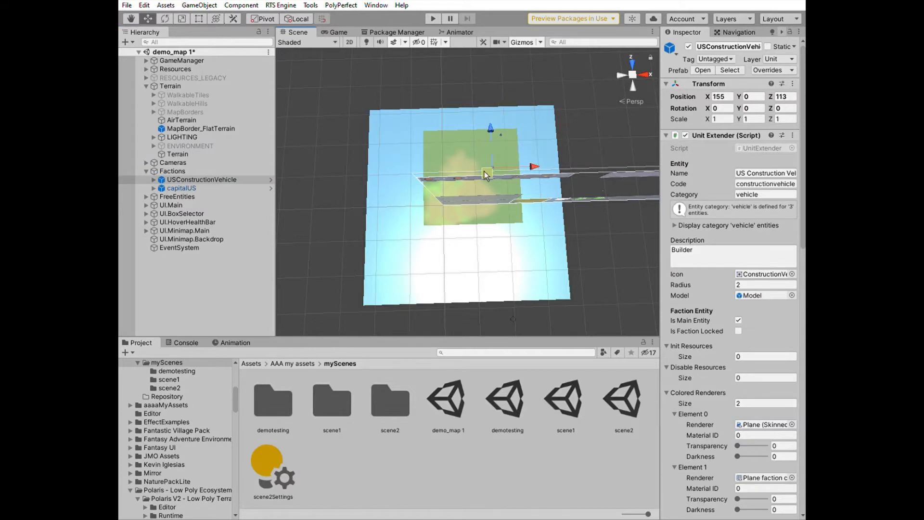
left_click(223, 188)
left_click_drag(497, 140, 472, 175)
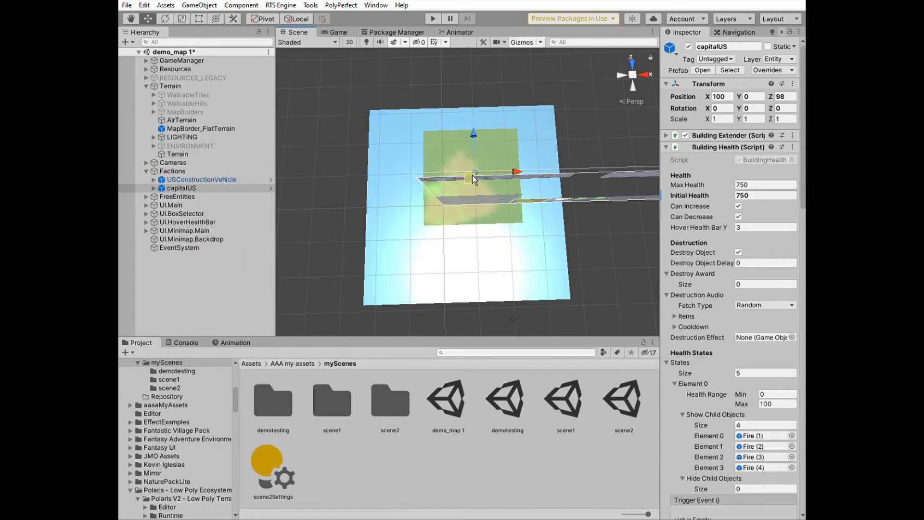
Play-test the scene, selecting the capital and ordering the construction vehicle to move, then stop play mode
left_click(439, 19)
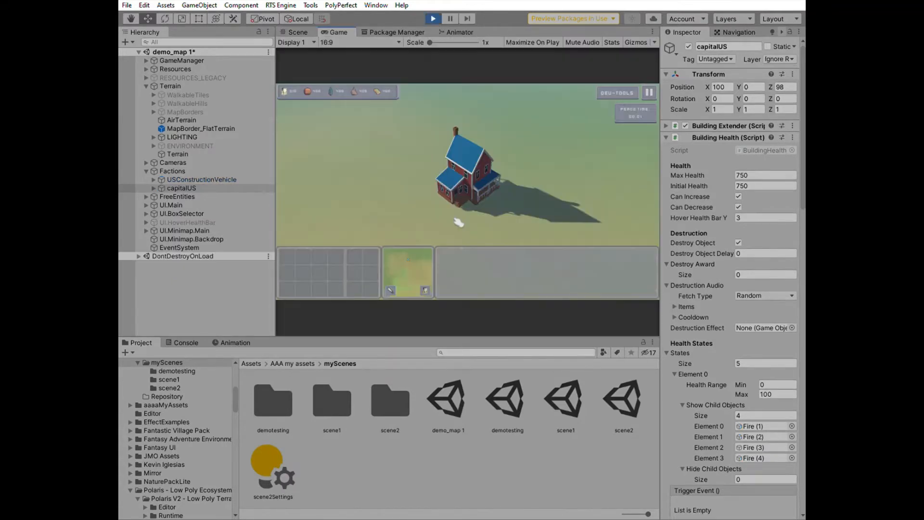
mouse_move(475, 187)
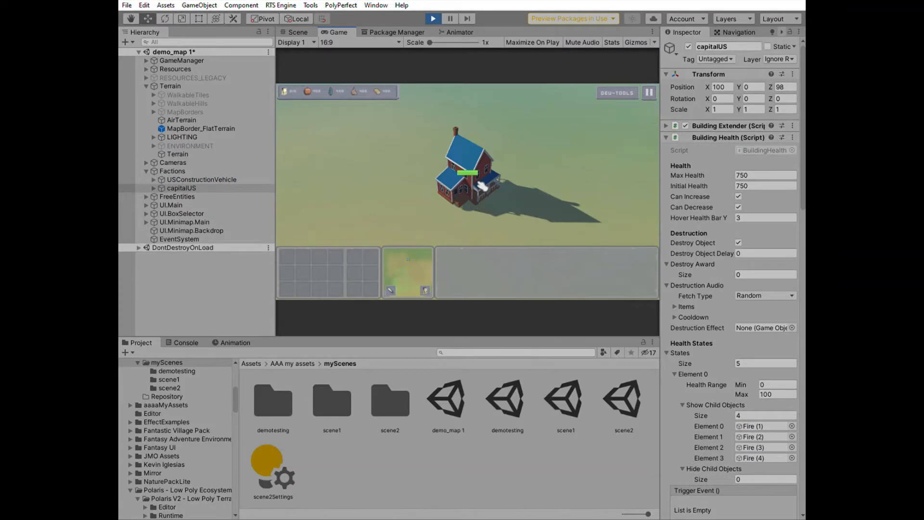
left_click(474, 187)
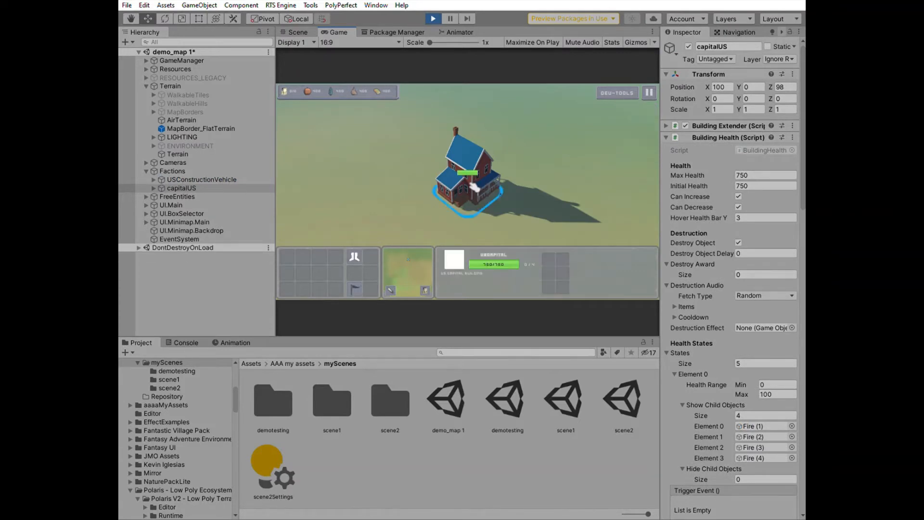
scroll(488, 192, "up", 3)
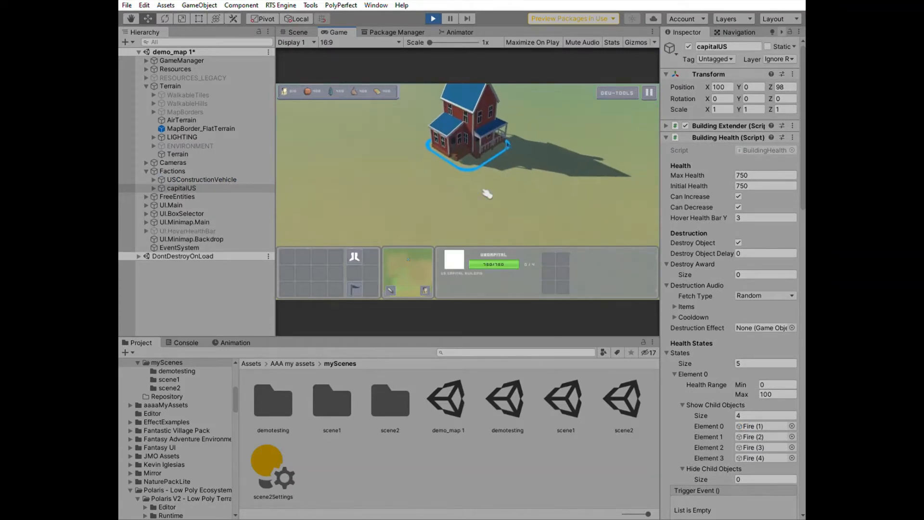
scroll(489, 193, "down", 4)
left_click(562, 105)
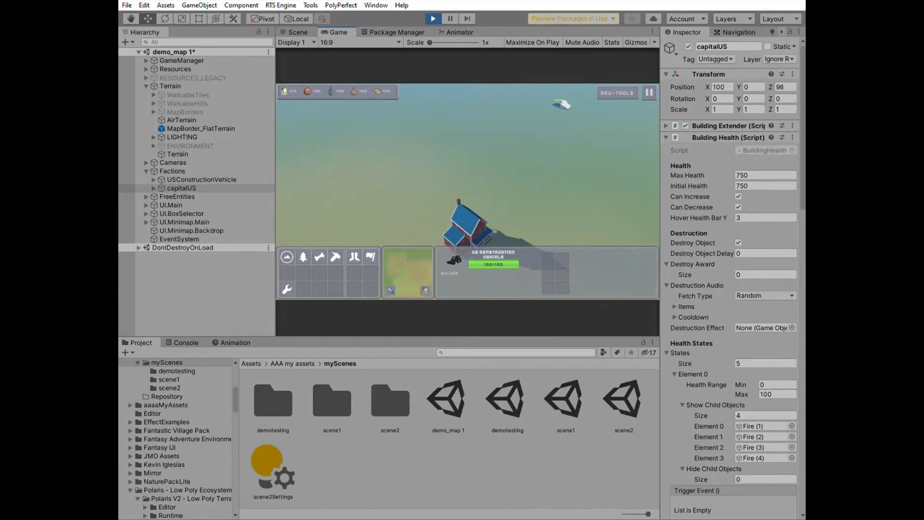
right_click(523, 211)
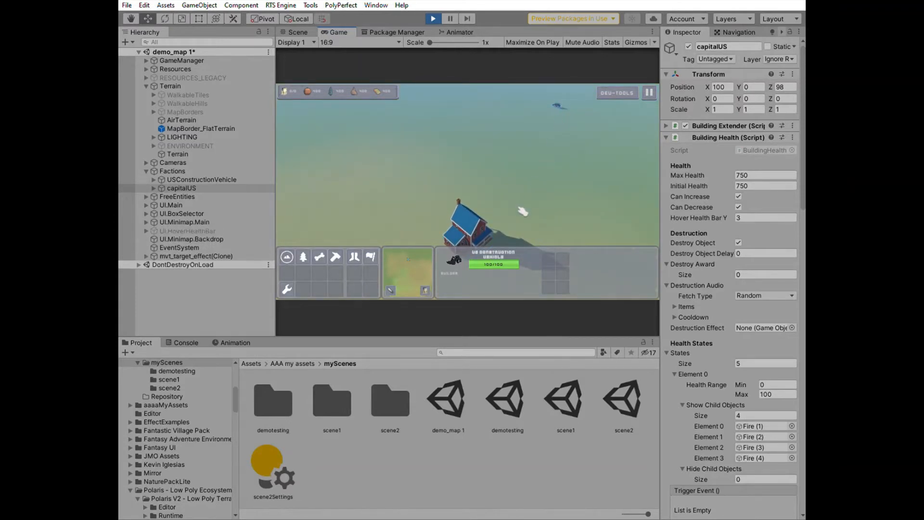
right_click(520, 207)
right_click(515, 201)
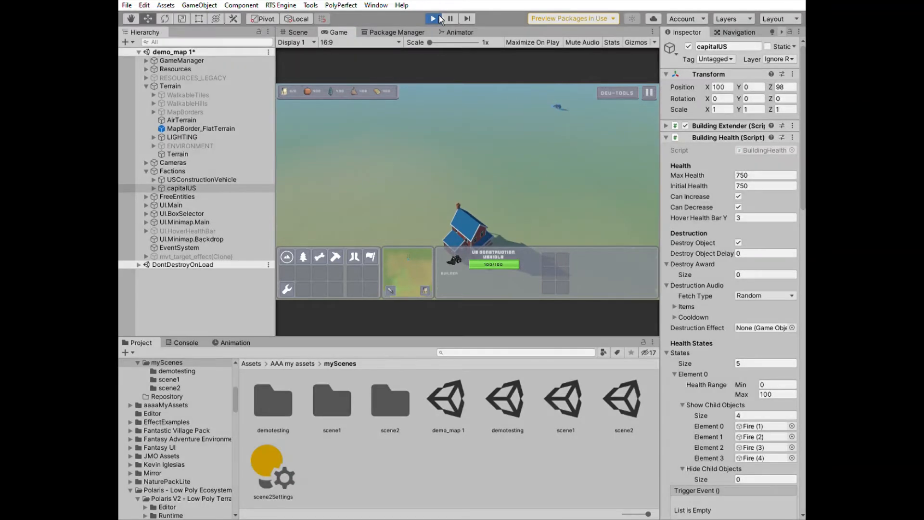
left_click(436, 18)
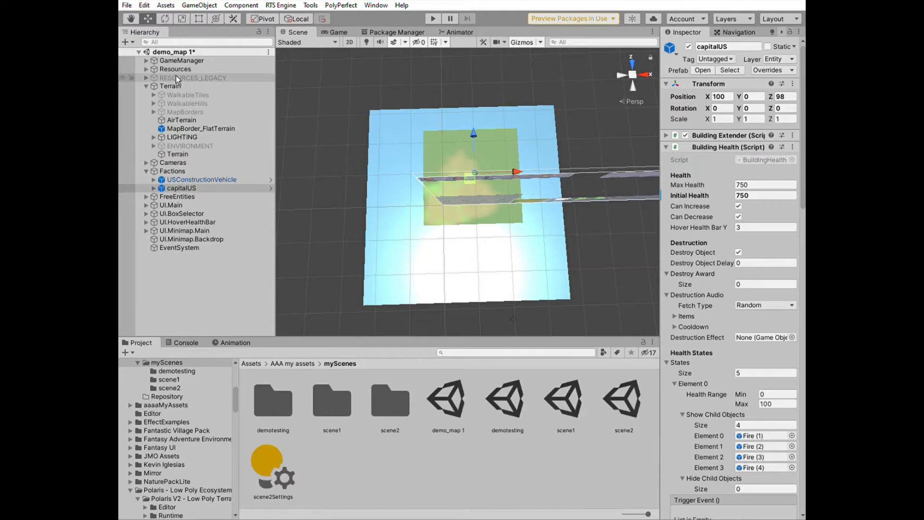
left_click(182, 58)
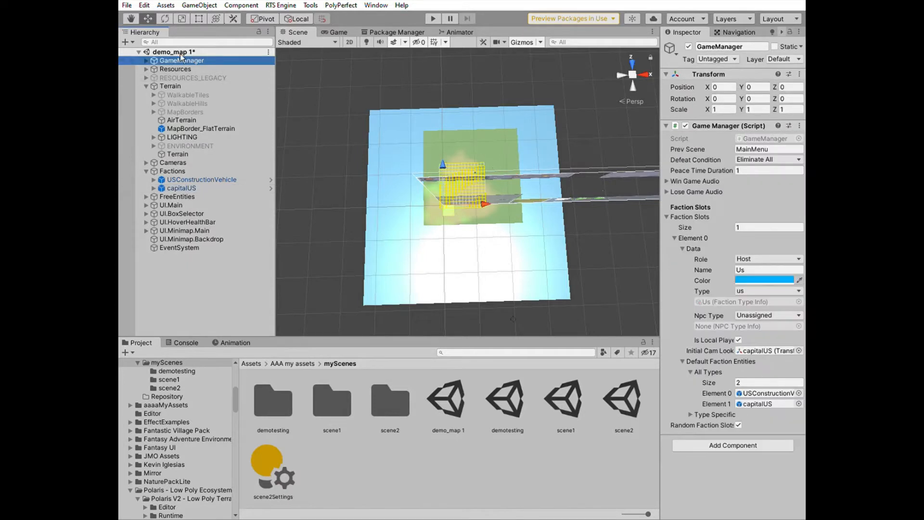
Inspect the Search service's grid corner and cell size settings under GameManager's Services
left_click(149, 56)
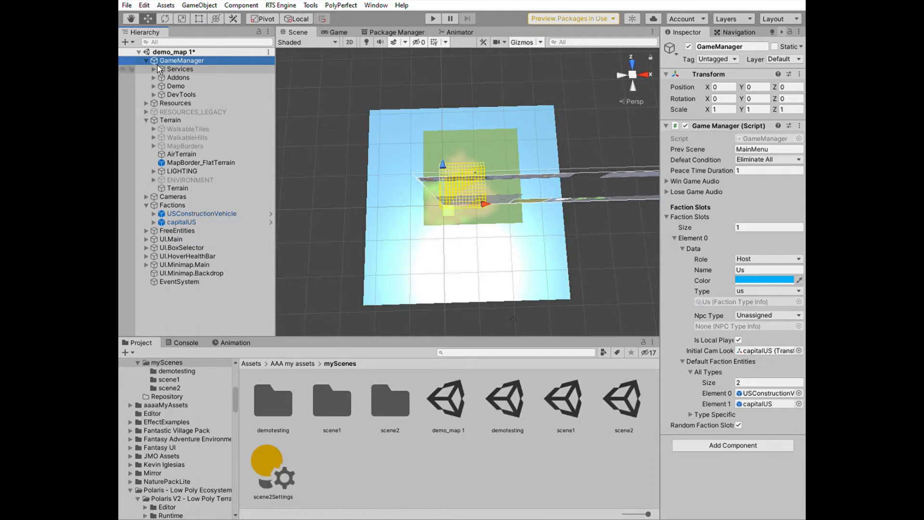
left_click(157, 65)
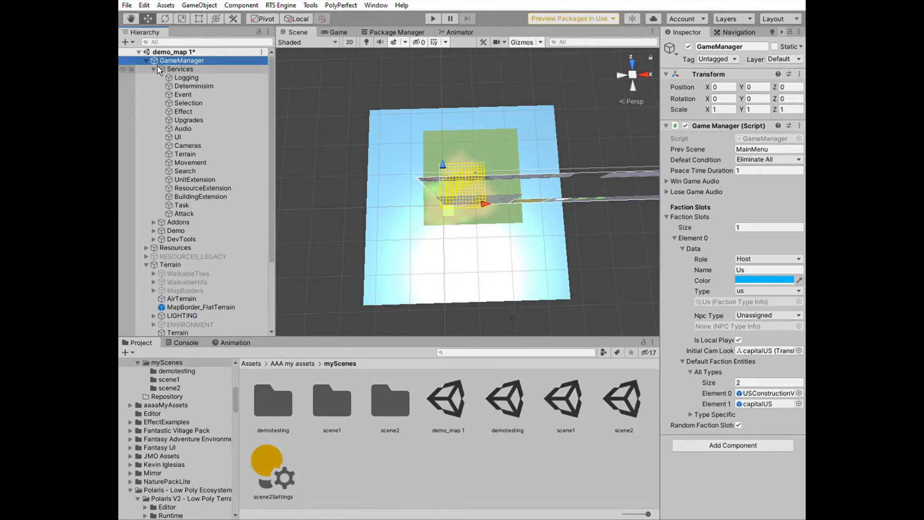
left_click(201, 171)
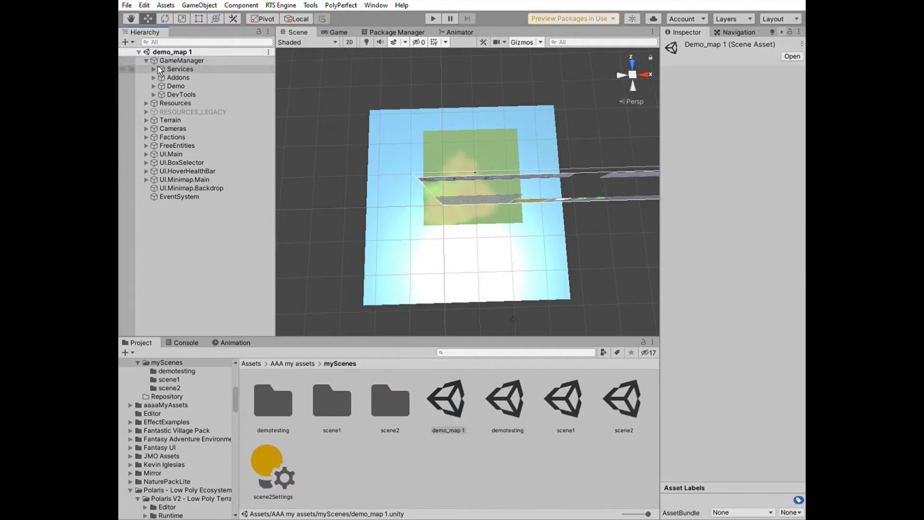
left_click(157, 68)
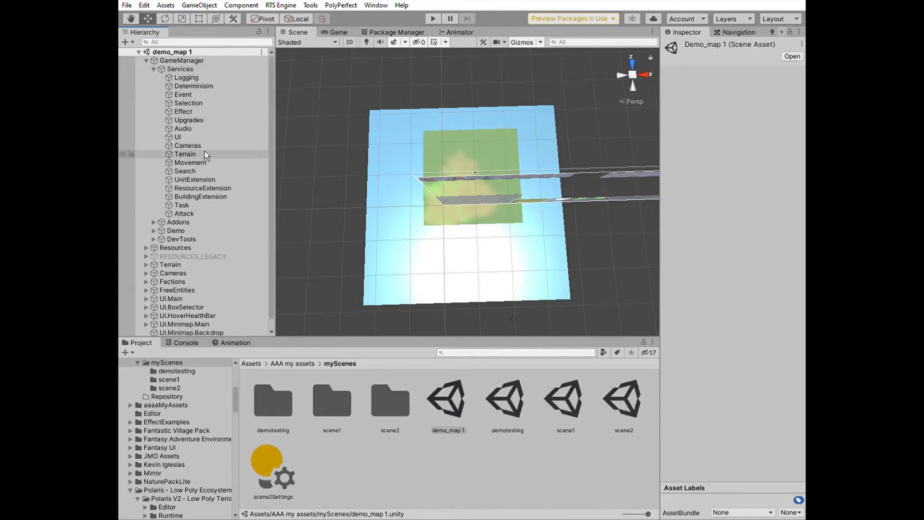
left_click(205, 170)
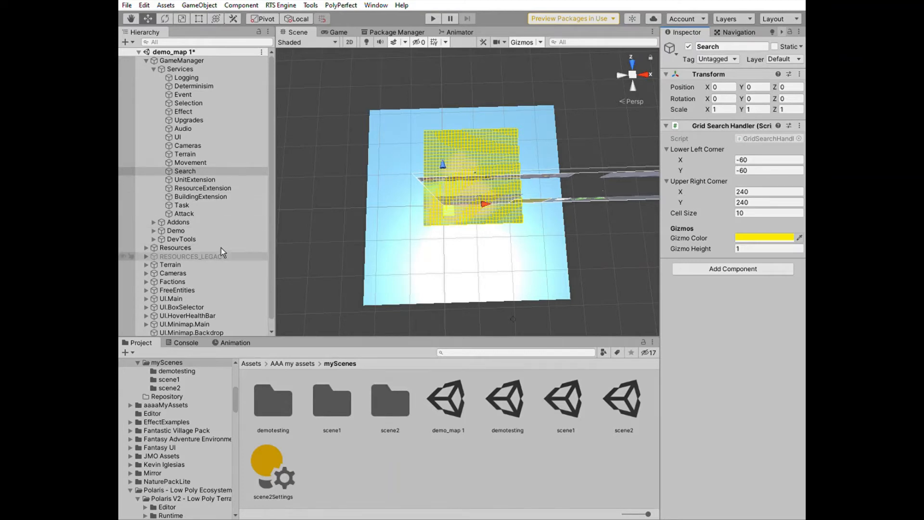
Bake the navigation mesh for the new Terrain
left_click(202, 265)
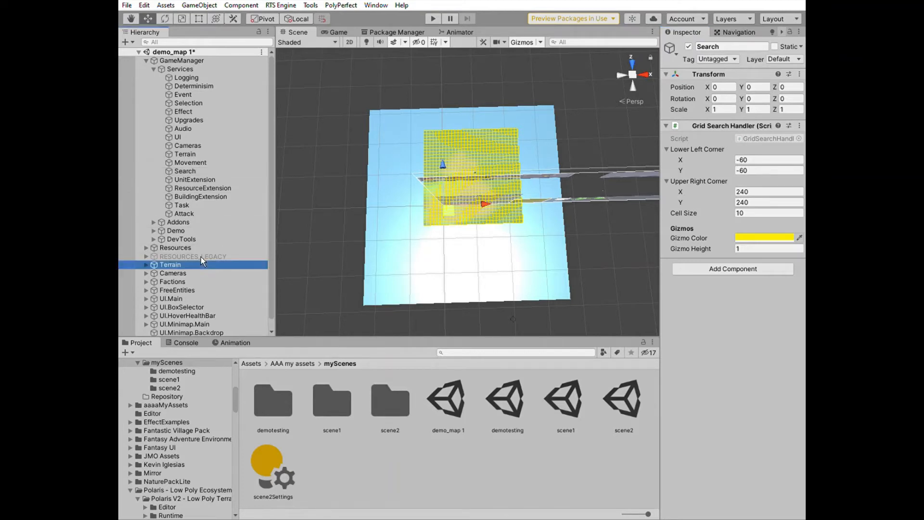
left_click(147, 265)
scroll(190, 292, "down", 2)
left_click(191, 300)
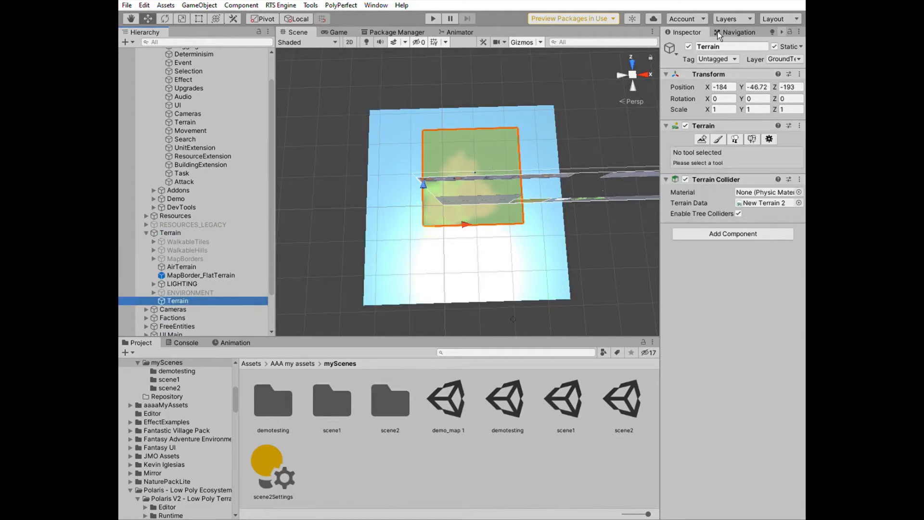
left_click(736, 32)
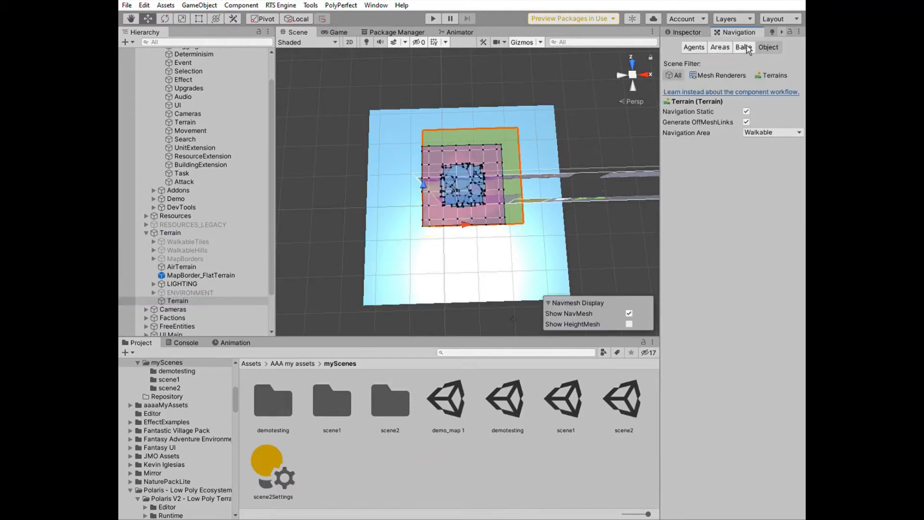
left_click(745, 47)
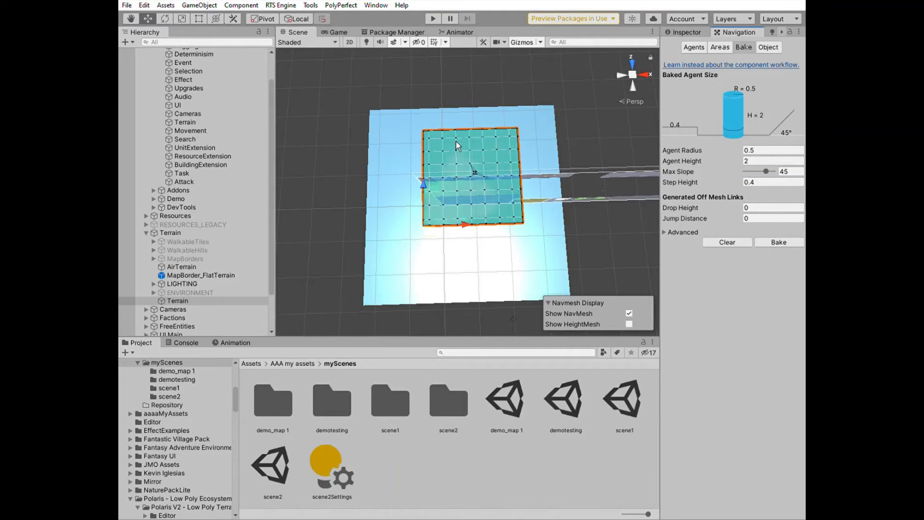
Play the scene, select the capital, then select the construction vehicle and order it to move
left_click(438, 18)
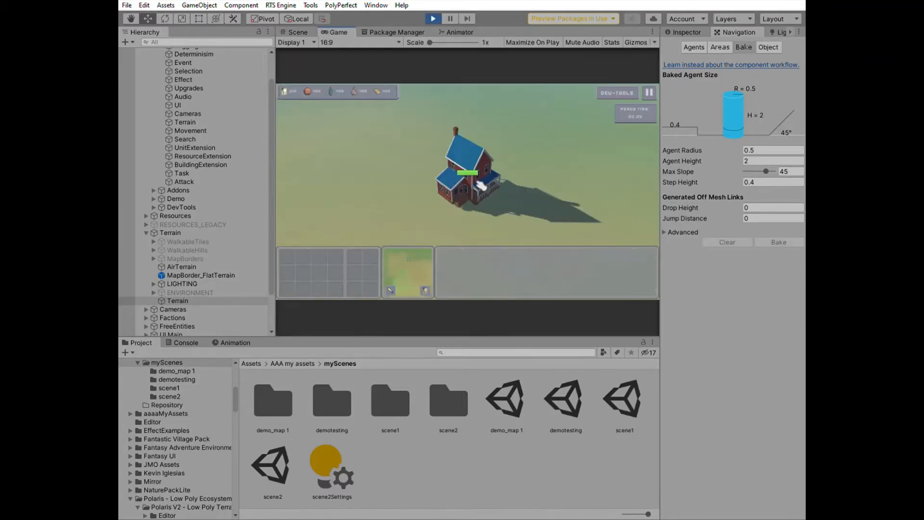
left_click(480, 186)
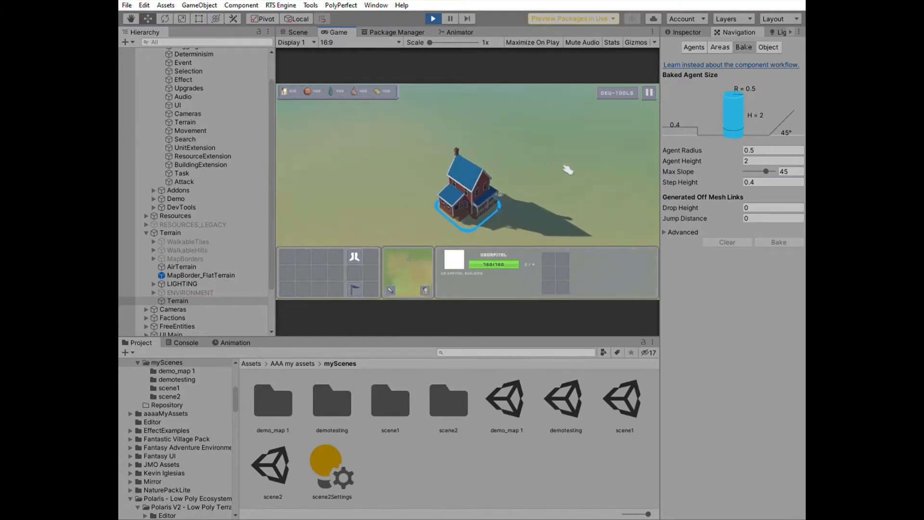
key("Up")
key("Up")
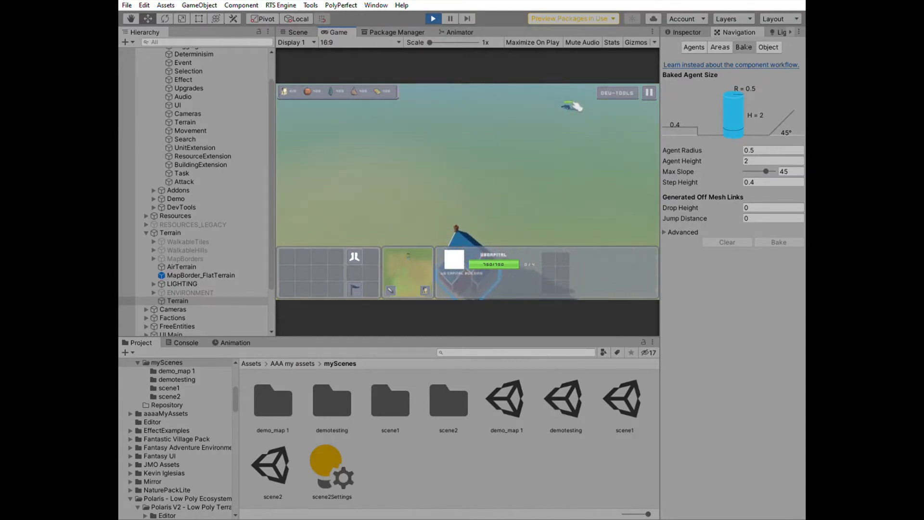
left_click(573, 106)
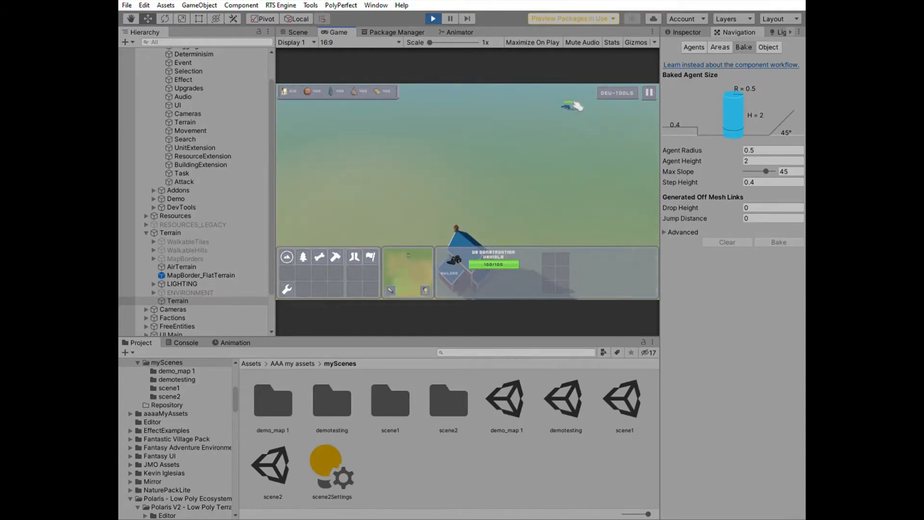
right_click(506, 215)
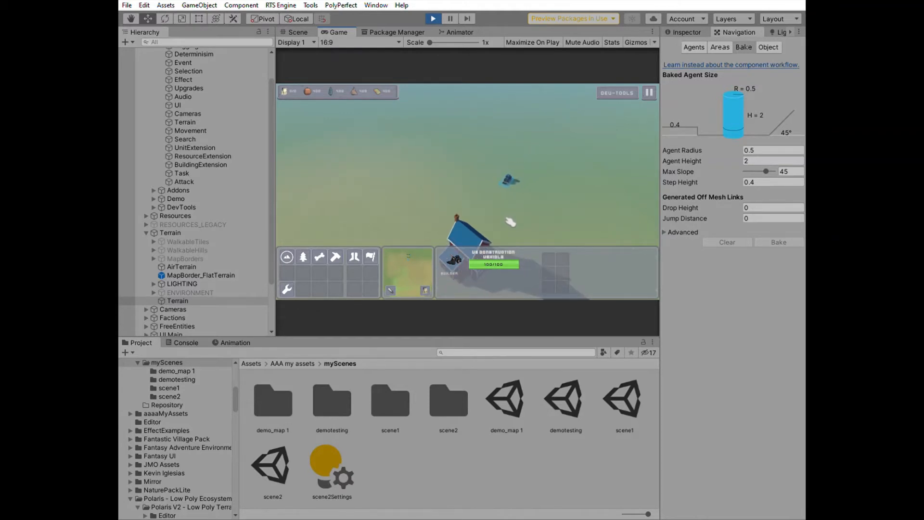
Jump the camera around the map using the minimap, then stop play mode
left_click(419, 264)
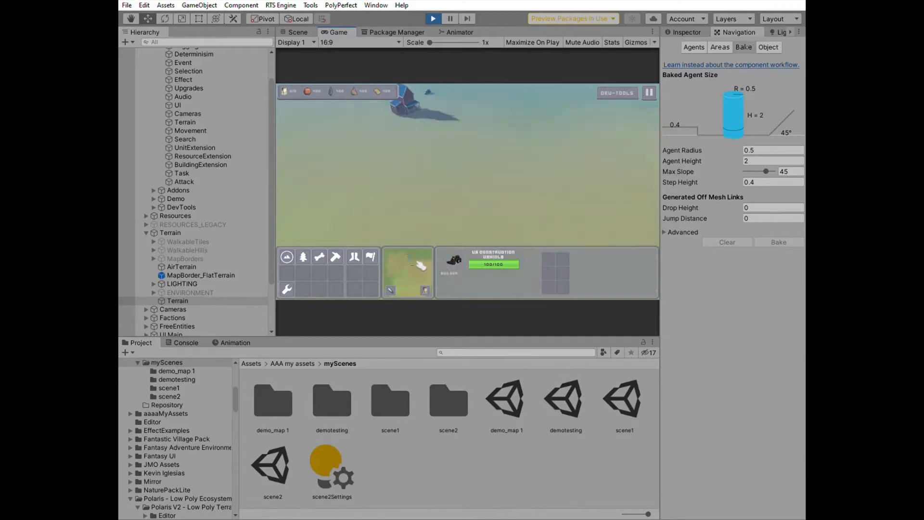
mouse_move(417, 262)
left_mouse_down()
mouse_move(426, 251)
mouse_move(402, 249)
mouse_move(397, 265)
mouse_move(414, 284)
mouse_move(427, 249)
mouse_move(405, 241)
mouse_move(415, 249)
mouse_move(406, 261)
mouse_move(418, 257)
left_mouse_up()
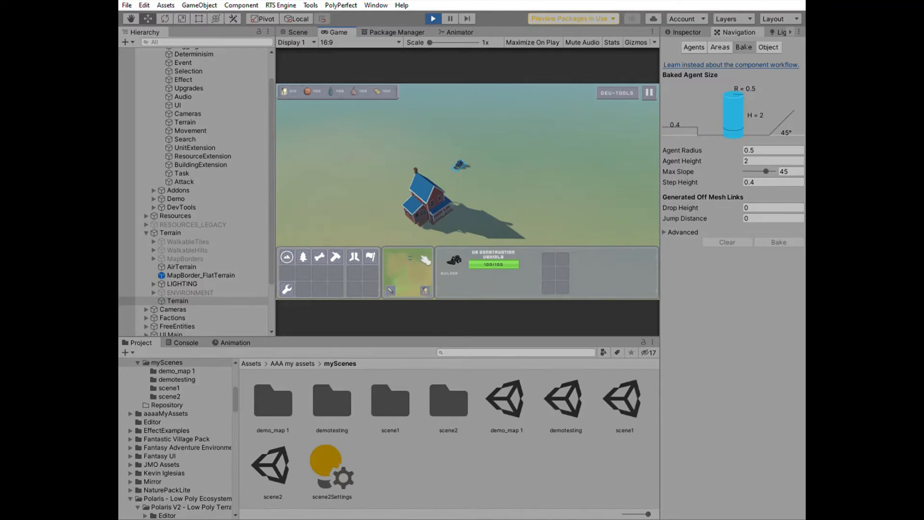
mouse_move(427, 259)
left_mouse_down()
mouse_move(409, 260)
mouse_move(416, 256)
left_mouse_up()
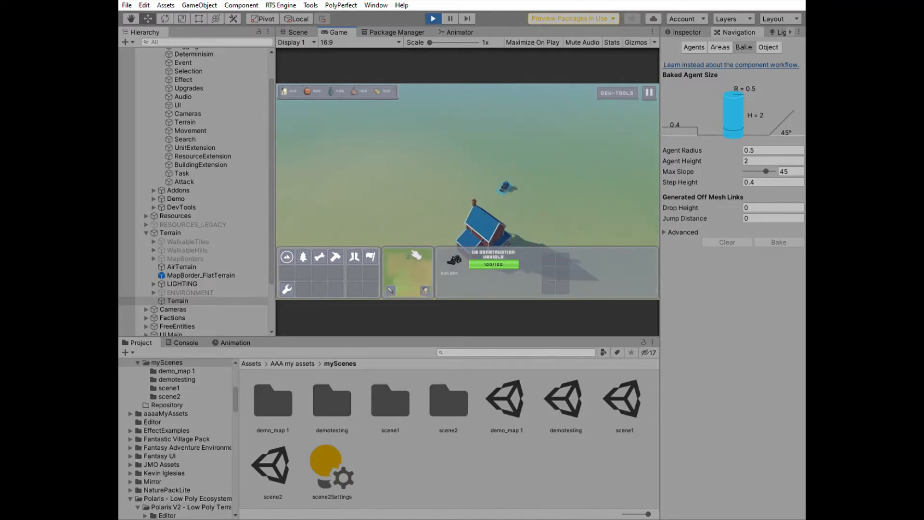
left_click(406, 254)
left_click(389, 244)
left_click(399, 253)
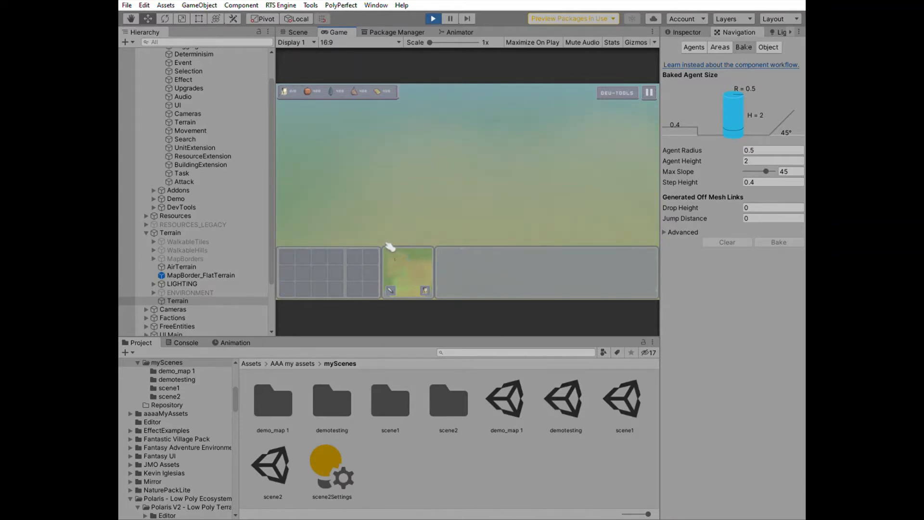
left_click(419, 247)
left_click(428, 257)
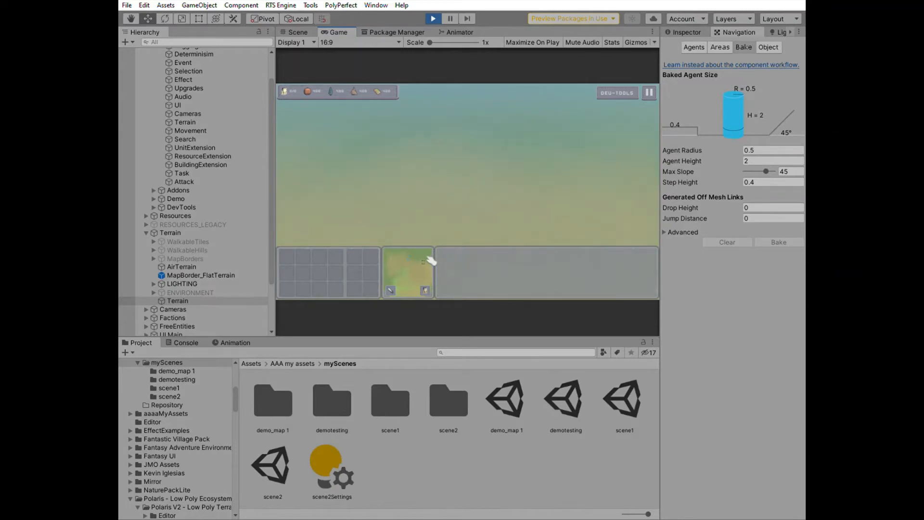
left_click(419, 263)
left_click(427, 271)
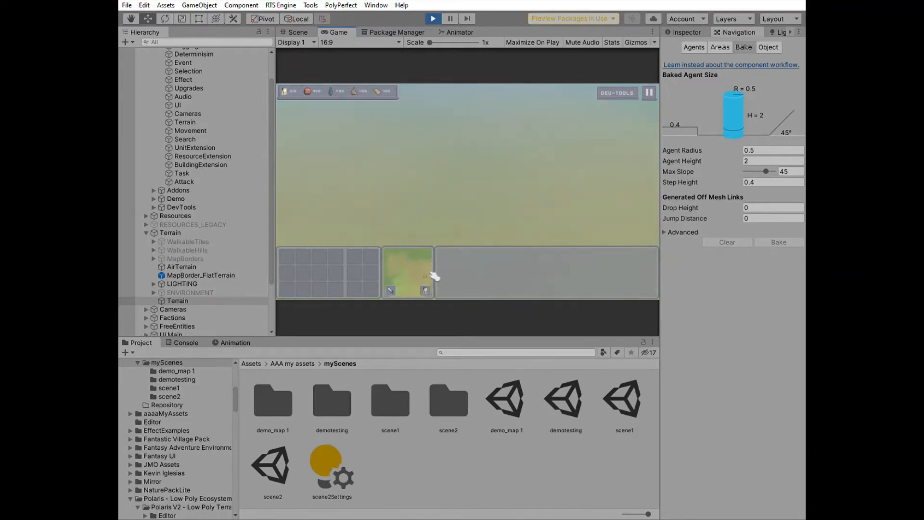
left_click(420, 261)
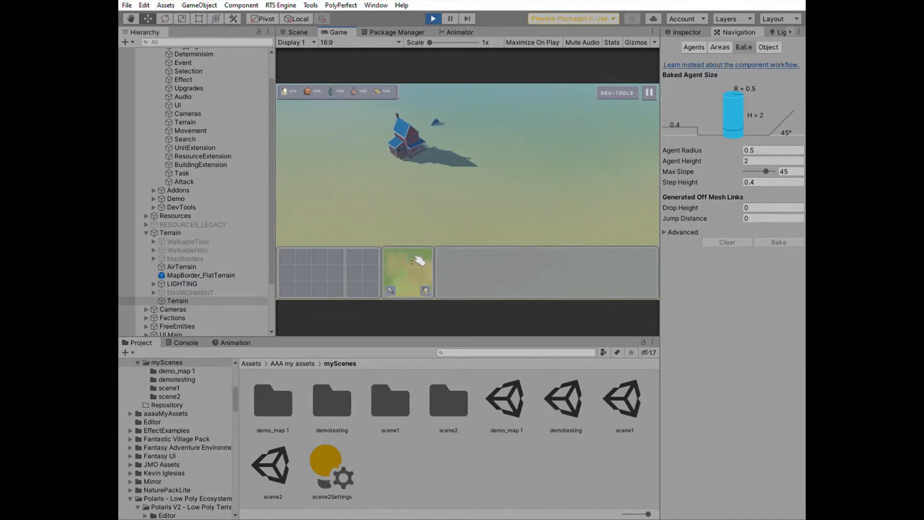
key("ctrl+p")
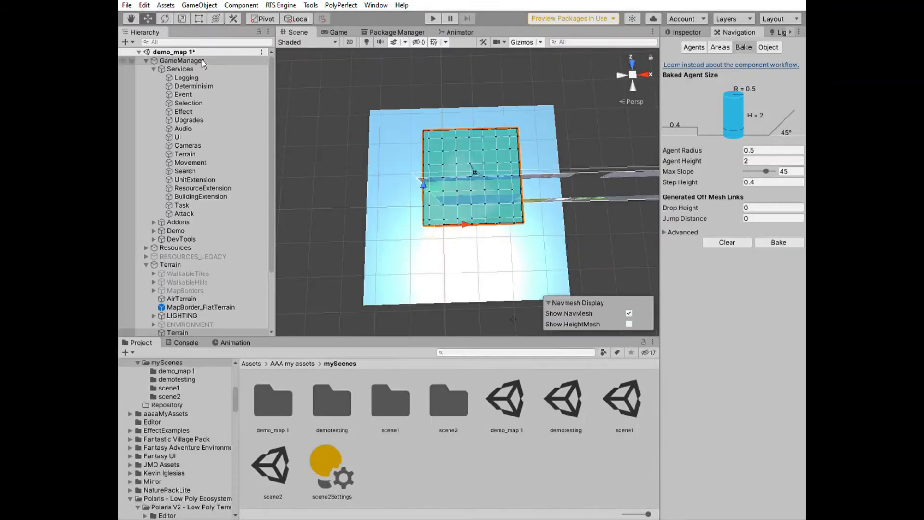
Enable Invert for mouse wheel zoom on the Cameras service's Main Camera Controller
left_click(201, 60)
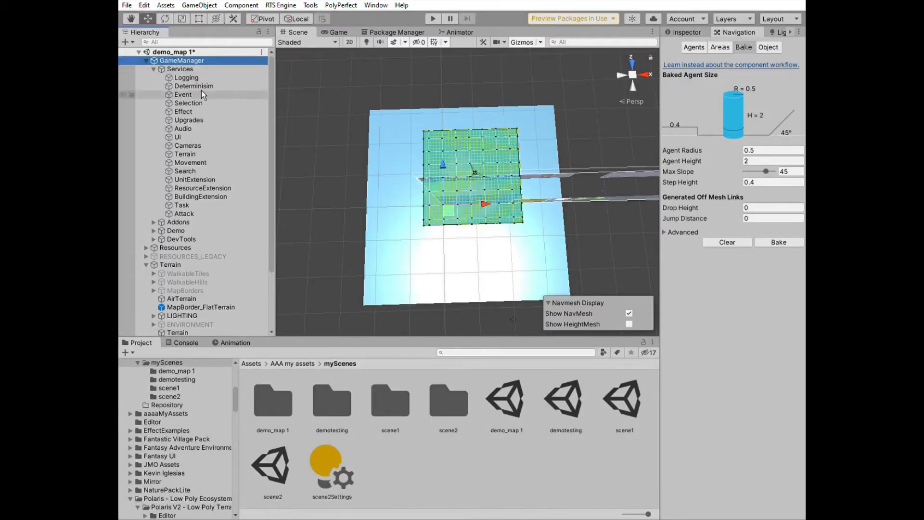
left_click(201, 145)
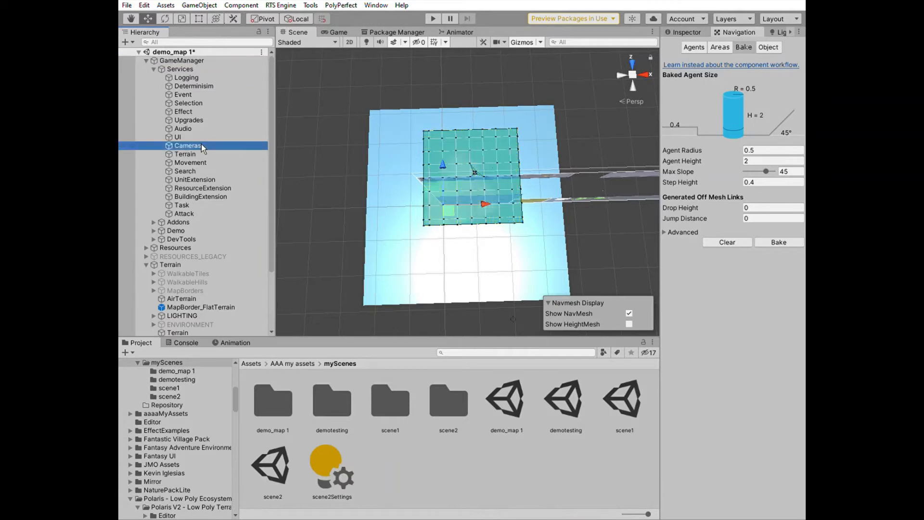
left_click(690, 27)
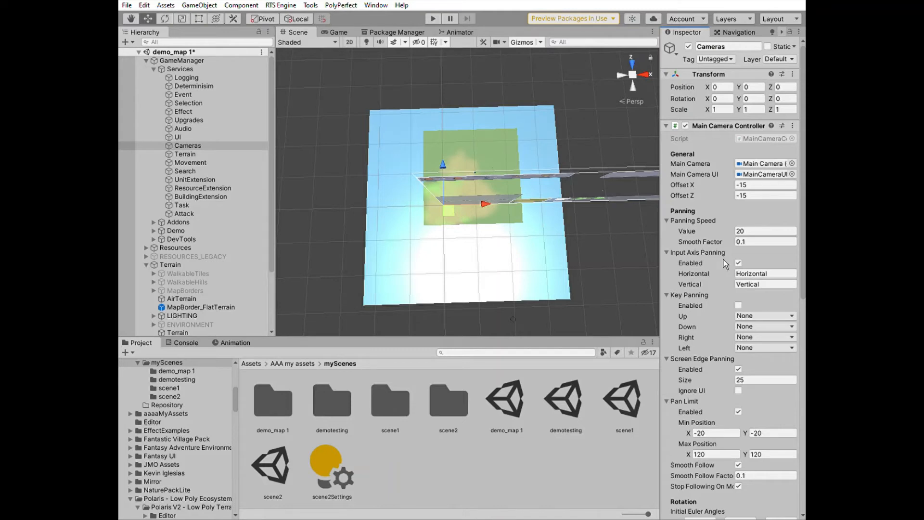
scroll(724, 295, "down", 8)
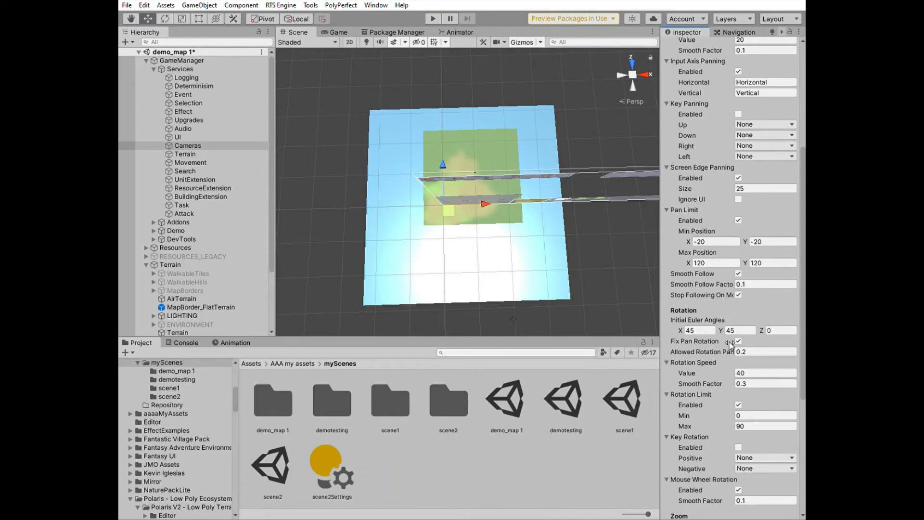
scroll(729, 345, "down", 4)
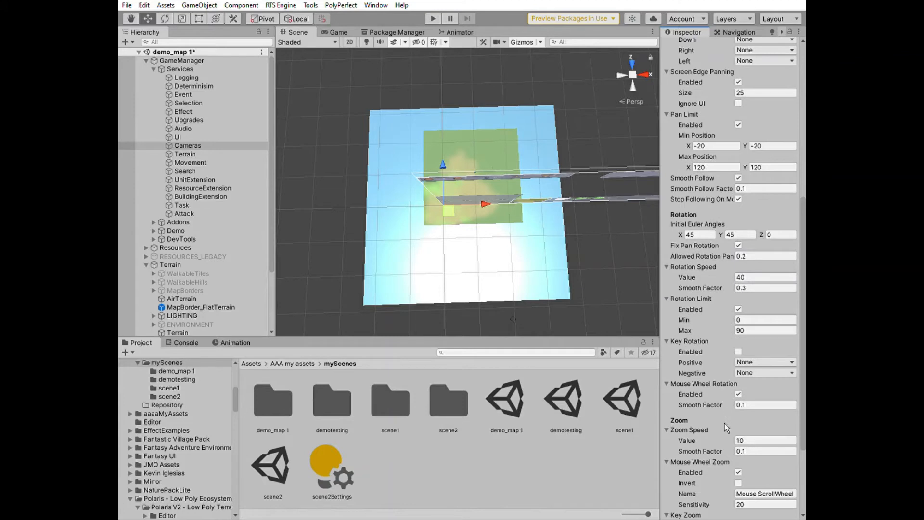
left_click(740, 483)
scroll(759, 426, "down", 5)
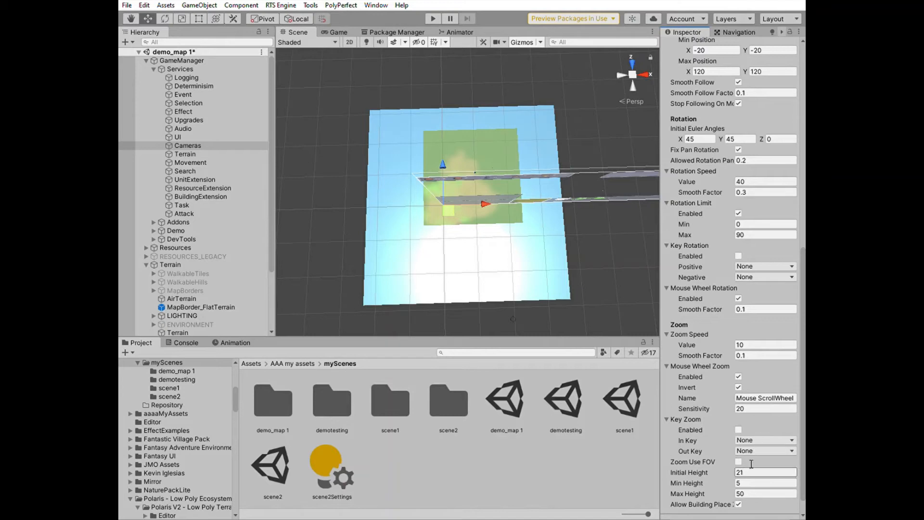
Set the camera's Min Height to 2 and Max Height to 75
left_click(757, 482)
type("2")
key("Tab")
type("75")
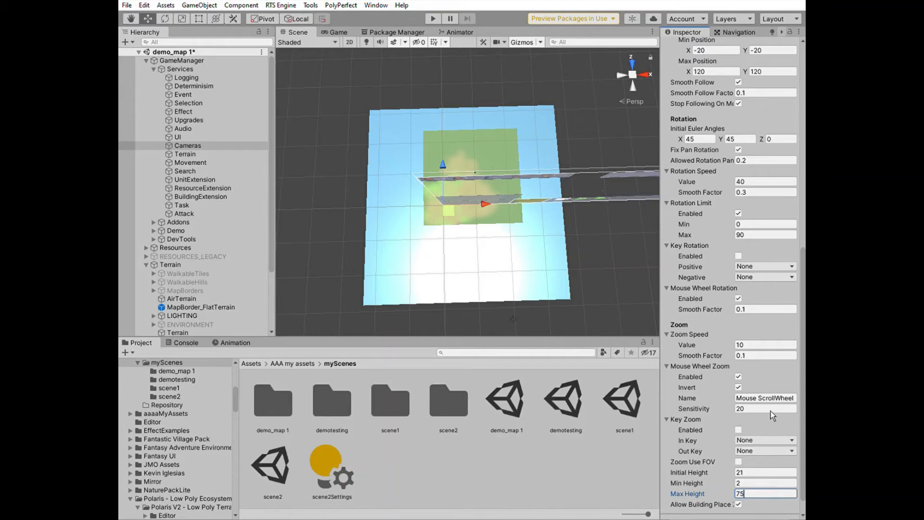
Disable the camera rotation limit and enable key rotation with Y as positive and R as negative key
scroll(729, 349, "up", 4)
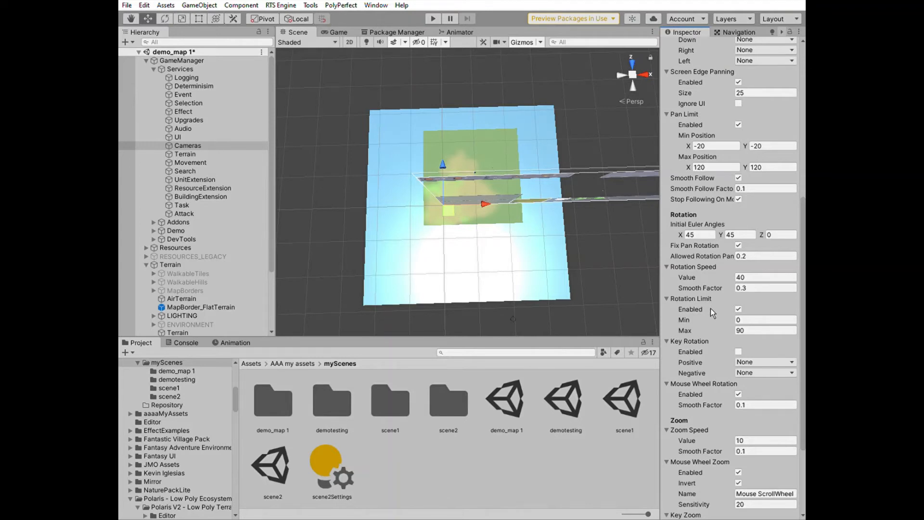
left_click(745, 306)
left_click(739, 351)
left_click(758, 359)
key("y")
key("Tab")
key("r")
Turn off Fix Pan Rotation for the camera
scroll(776, 362, "up", 5)
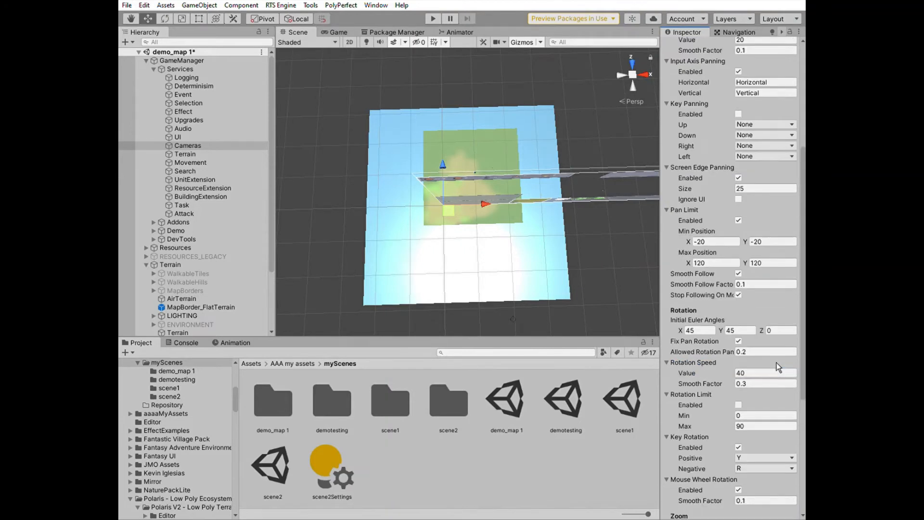
left_click(738, 341)
scroll(752, 354, "down", 3)
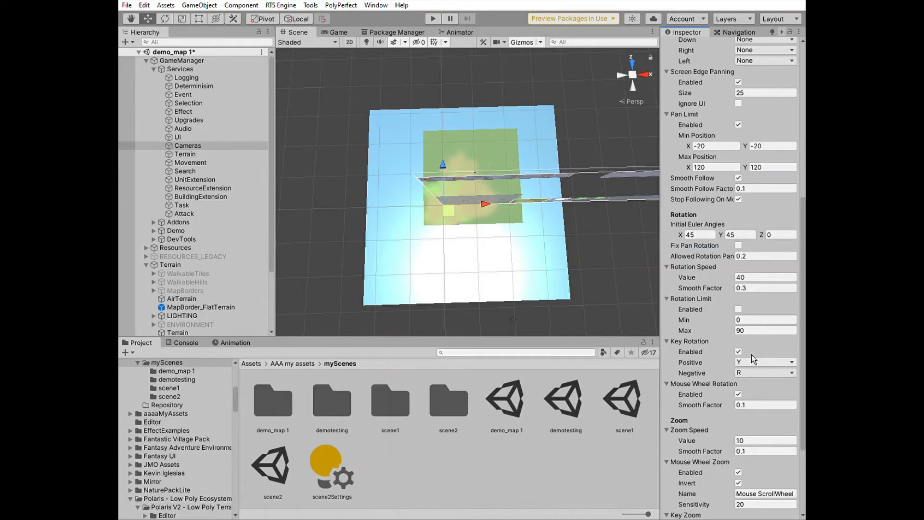
scroll(751, 354, "up", 3)
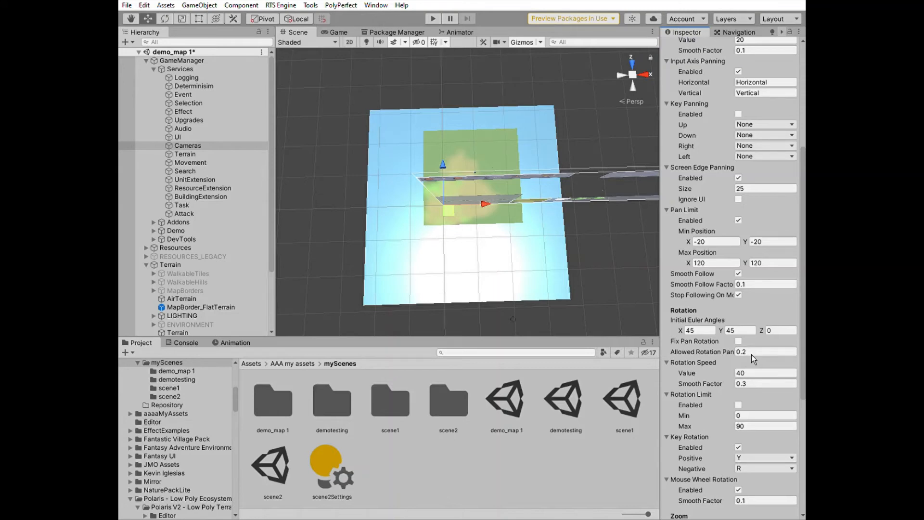
Set the camera pan limit's Min Position to -360, -360 and Max Position to 360, 360
left_click(705, 241)
type("-360")
left_click(770, 241)
type("-360")
left_click(768, 261)
type("360")
left_click(714, 262)
type("360")
Play the scene to test camera panning by using the minimap, then stop play mode
left_click(435, 18)
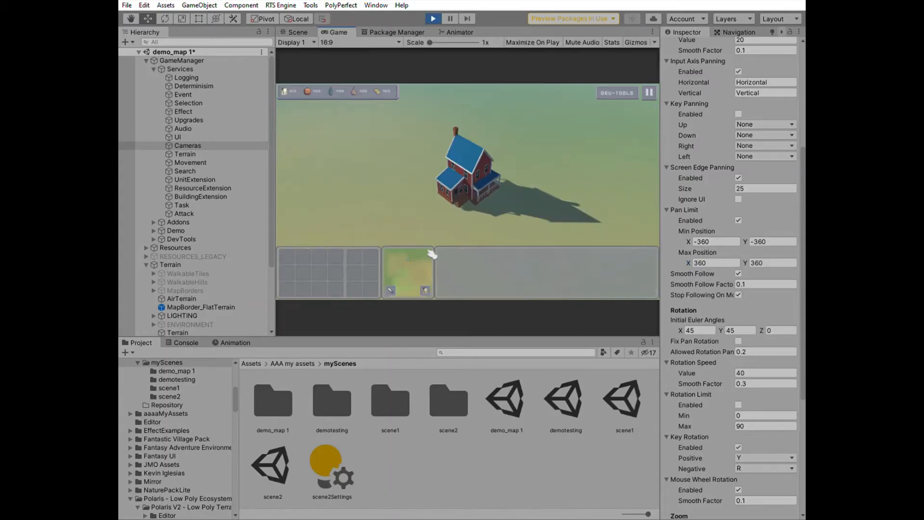
left_click(418, 260)
left_click_drag(379, 234, 393, 292)
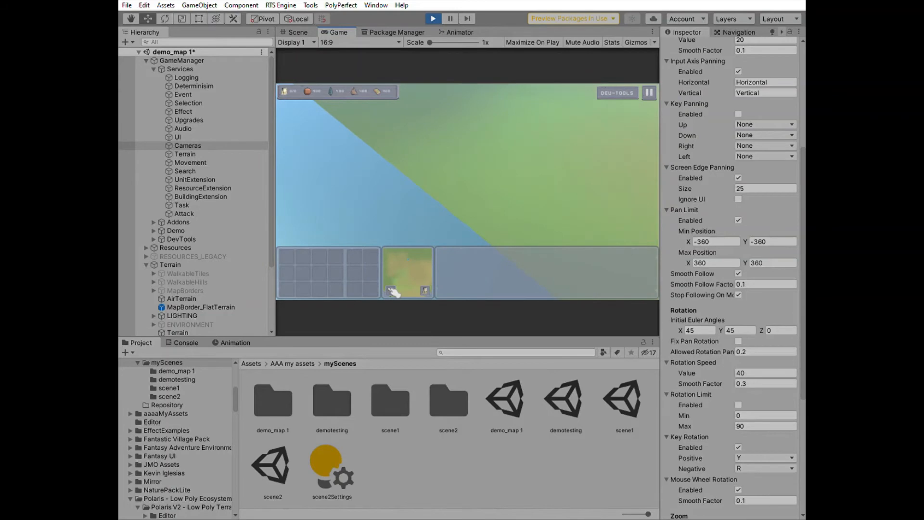
key("ctrl+p")
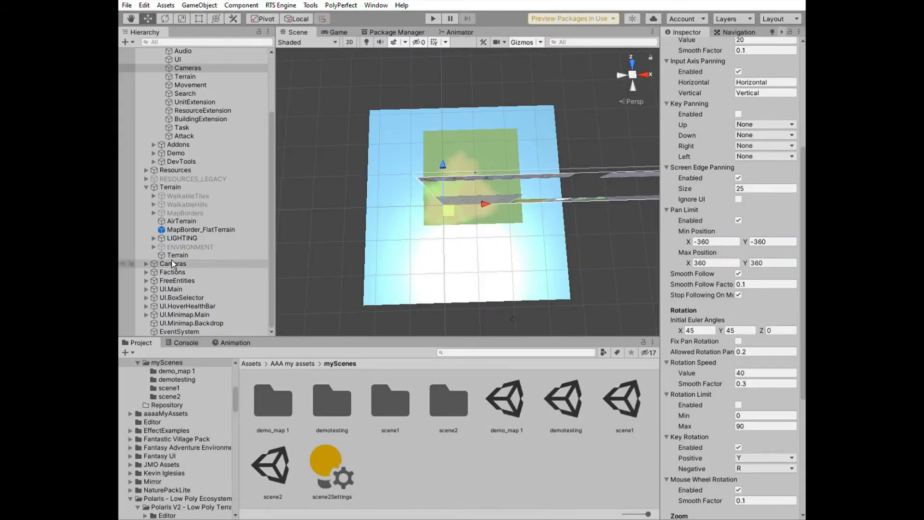
Inspect the Cameras group and set the MinimapCam camera's orthographic Size to 300
left_click(171, 264)
left_click(147, 263)
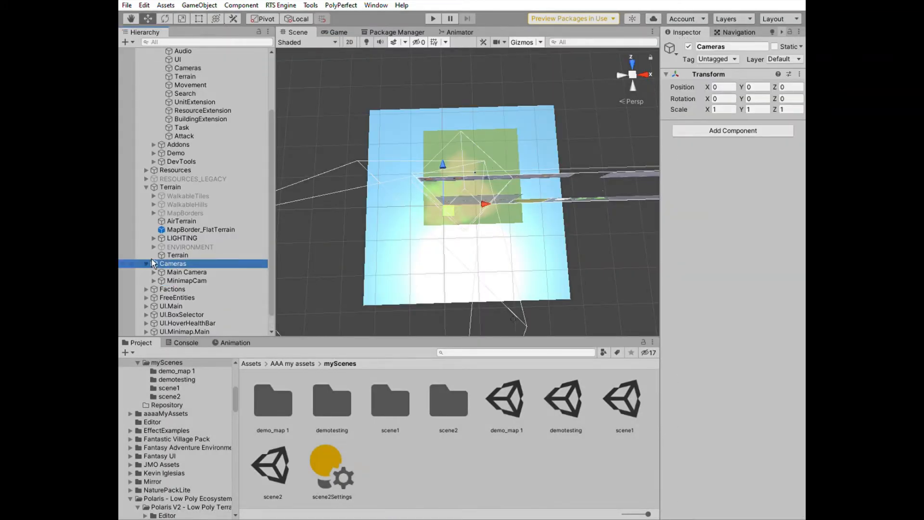
left_click(180, 271)
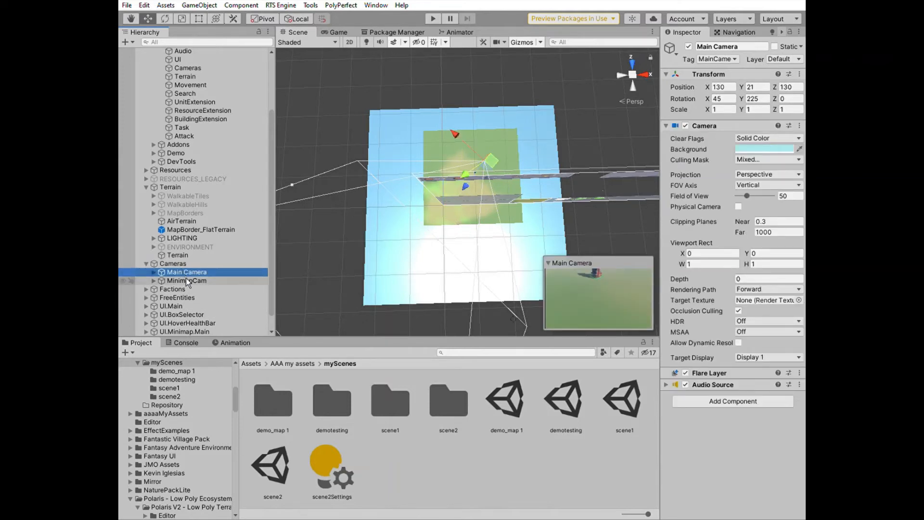
left_click(186, 281)
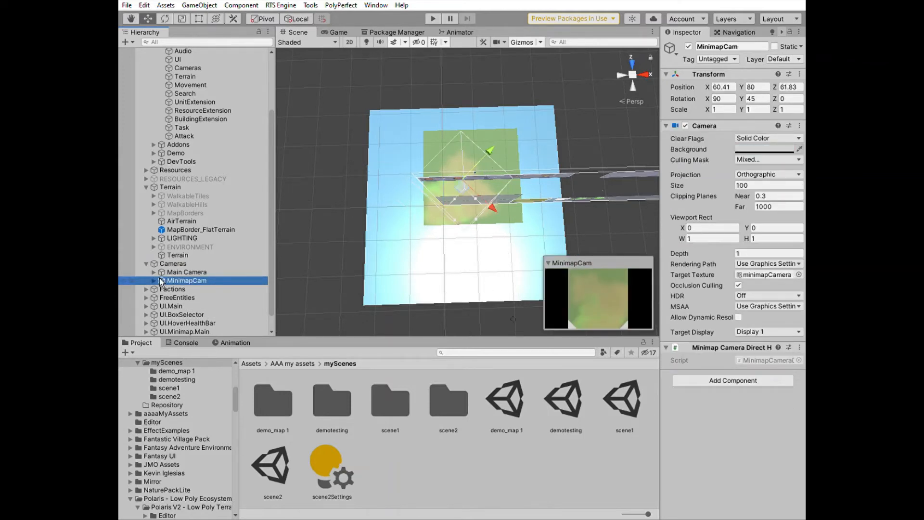
left_click(153, 281)
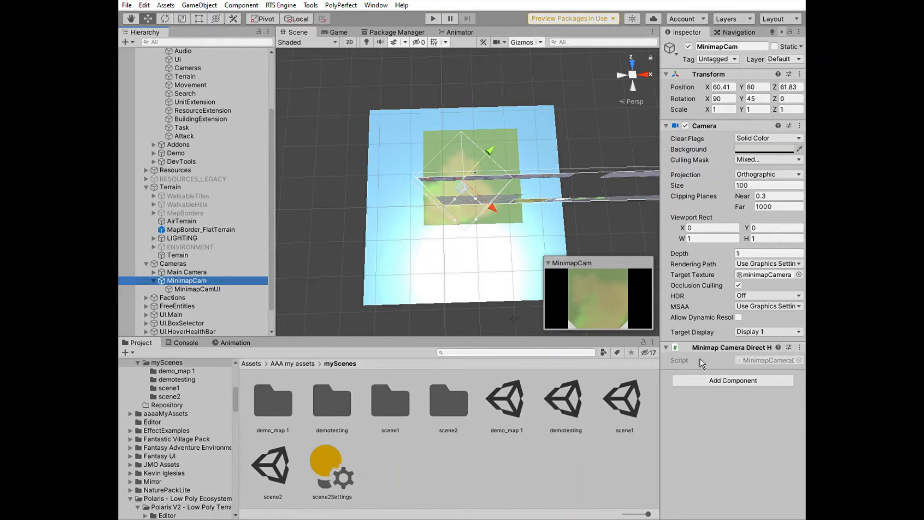
left_click(744, 186)
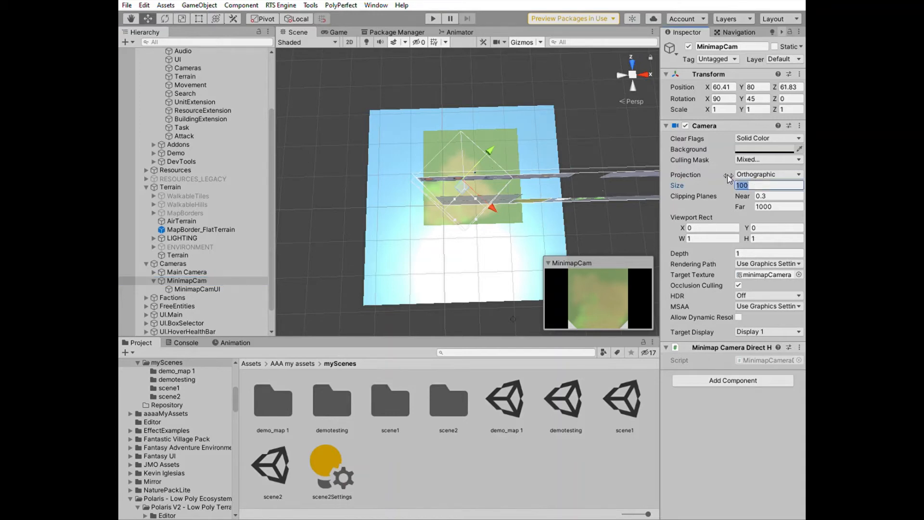
type("300")
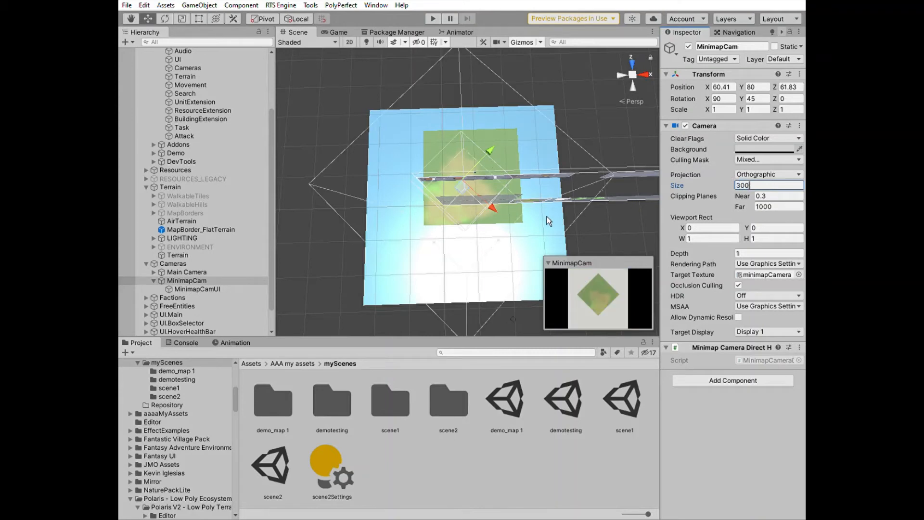
Set the MinimapCamUI camera's orthographic Size to 300
left_click(198, 289)
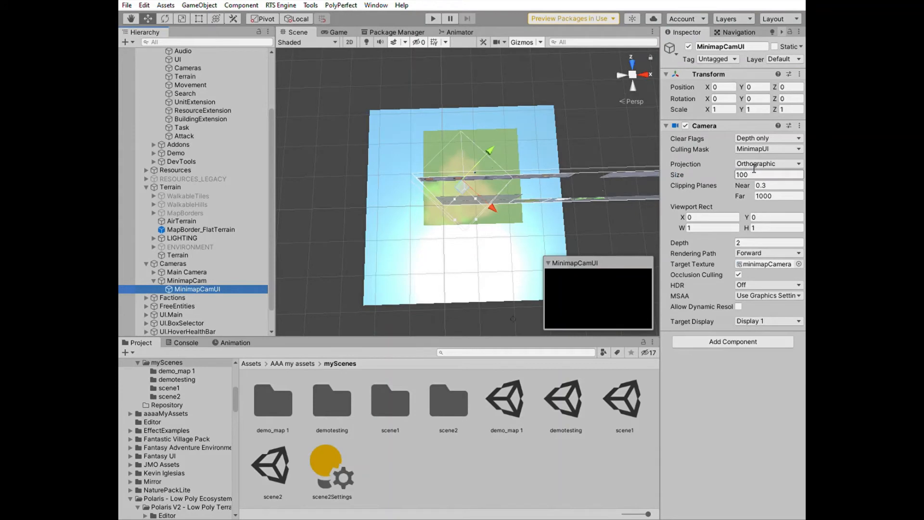
double_click(754, 173)
type("300")
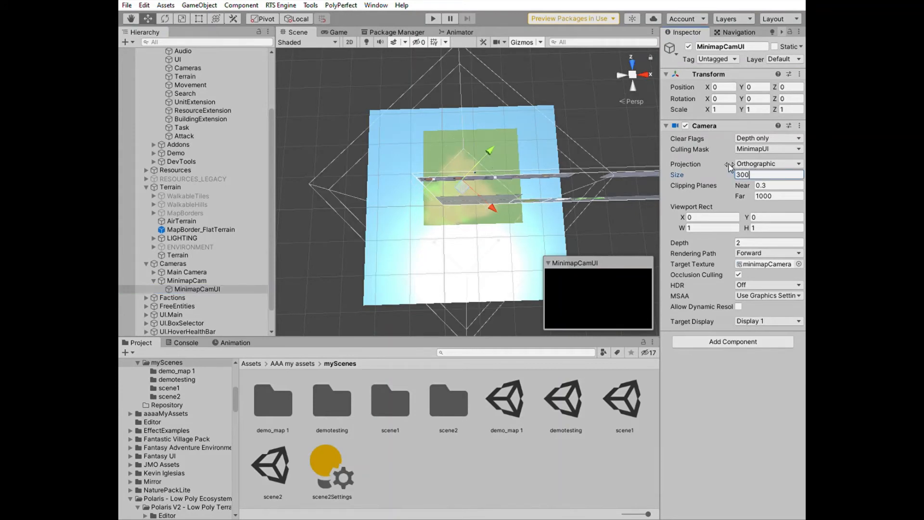
Play the scene and test navigating by clicking and dragging on the minimap, then stop play mode
left_click(439, 17)
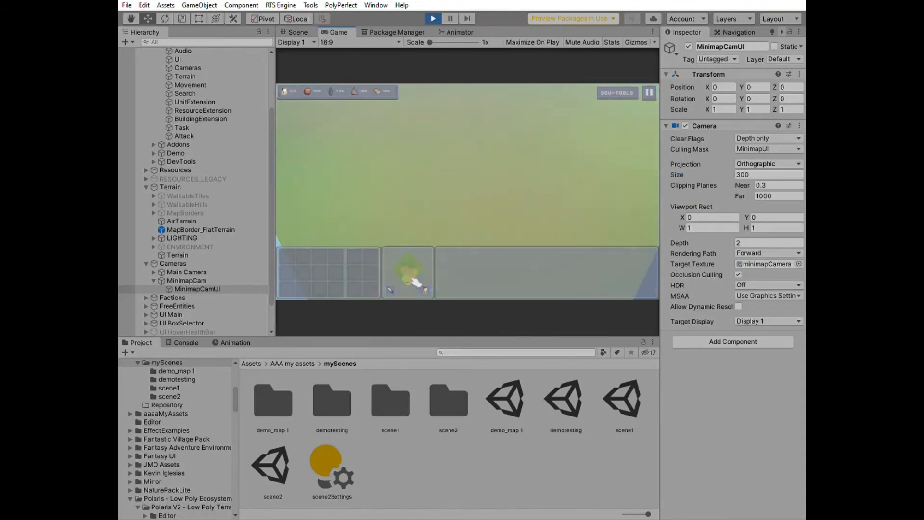
left_click(413, 280)
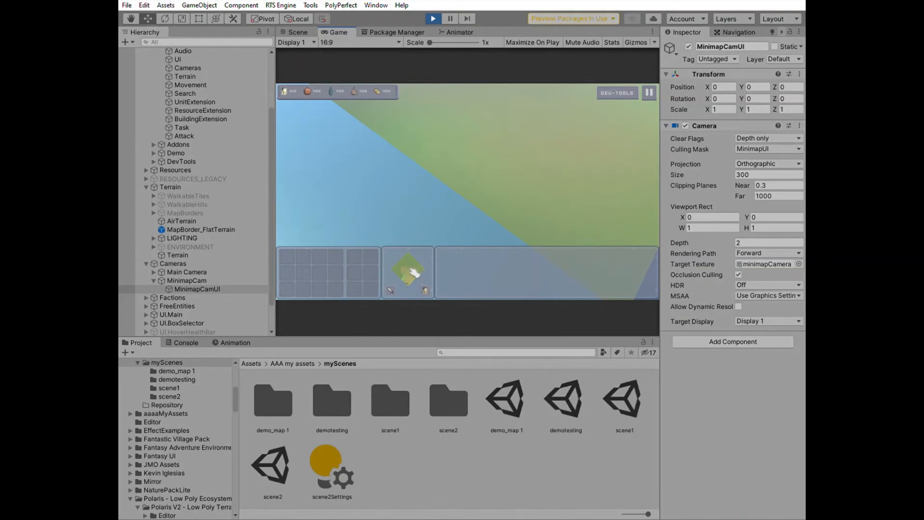
left_click(402, 268)
left_click(397, 267)
left_click(407, 257)
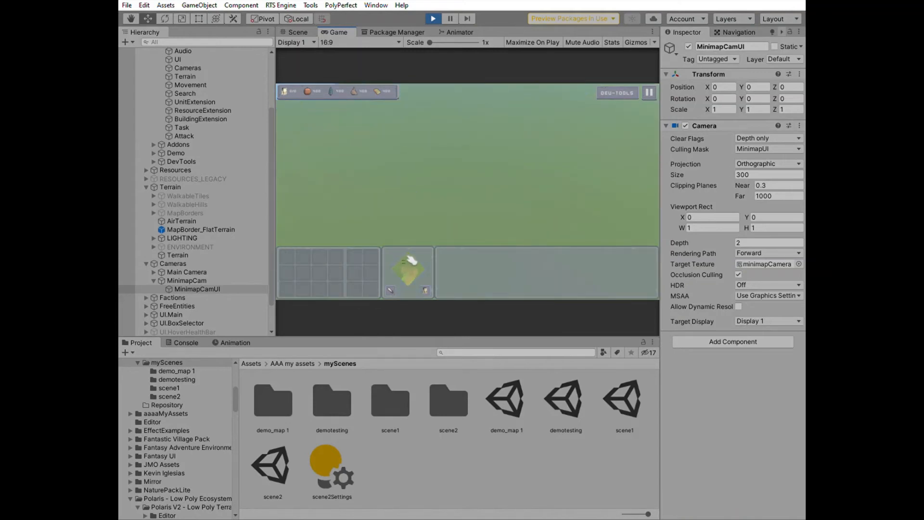
left_click(415, 252)
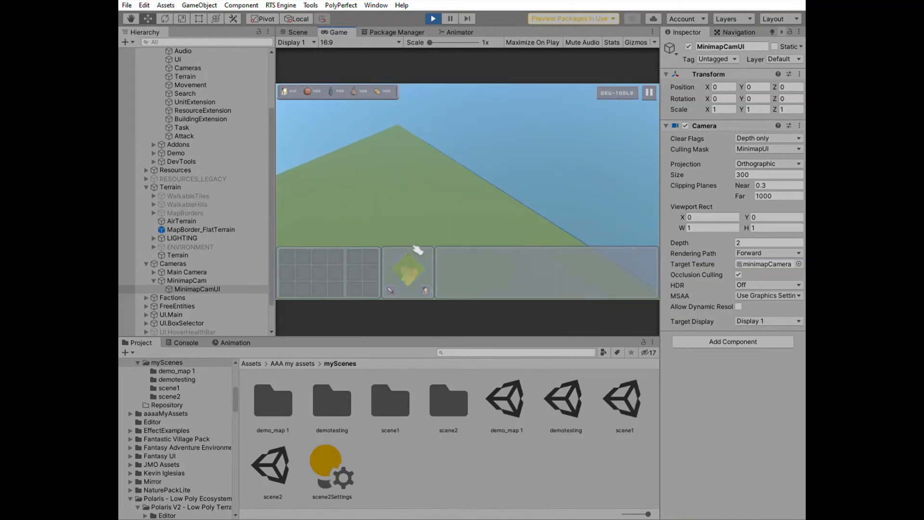
left_click(434, 268)
left_click(413, 274)
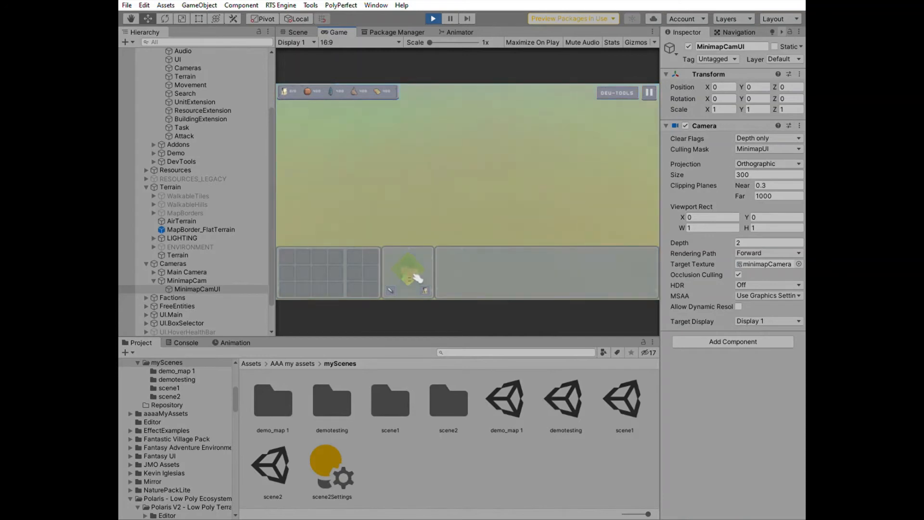
left_click(414, 286)
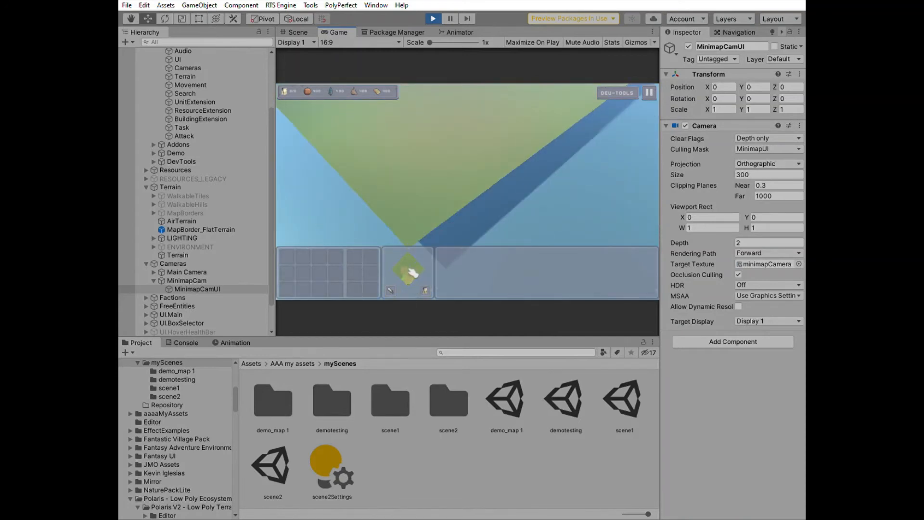
left_click_drag(410, 267, 415, 265)
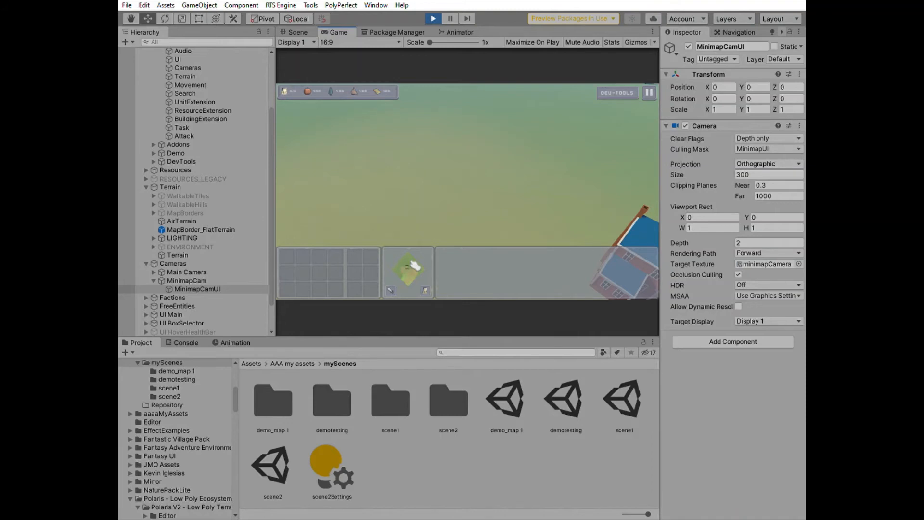
key("ctrl+p")
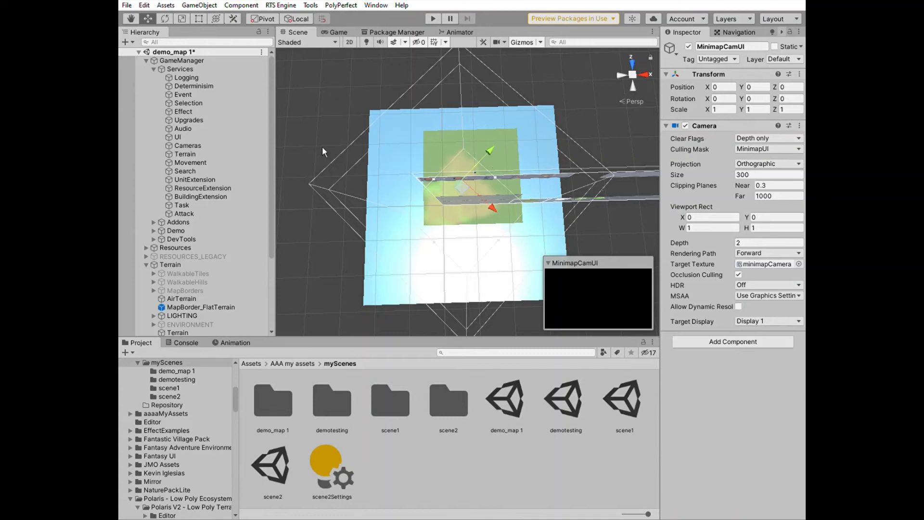
Increase the Game Manager's Faction Slots size to 2
left_click(231, 57)
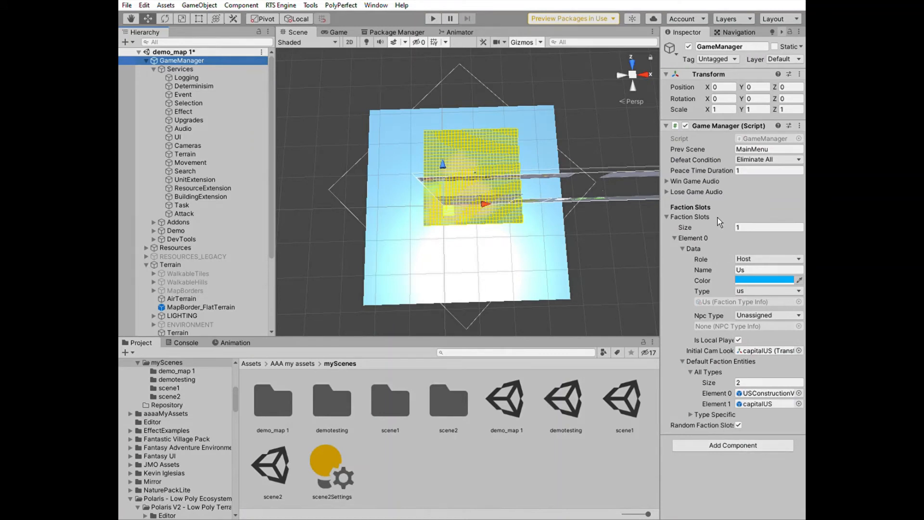
left_click(760, 225)
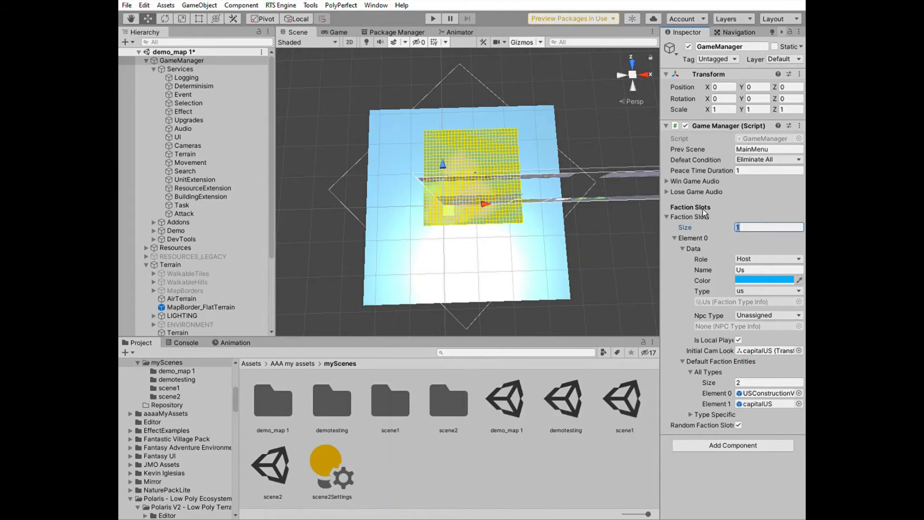
left_click(755, 224)
type("2")
key("Return")
Set the second faction slot's Role to Client and its Name to Them
scroll(738, 367, "down", 3)
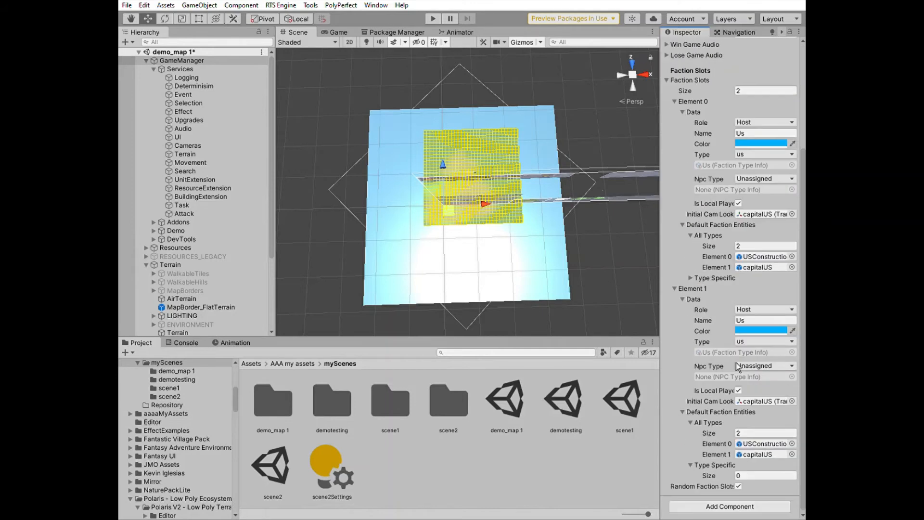
left_click(765, 309)
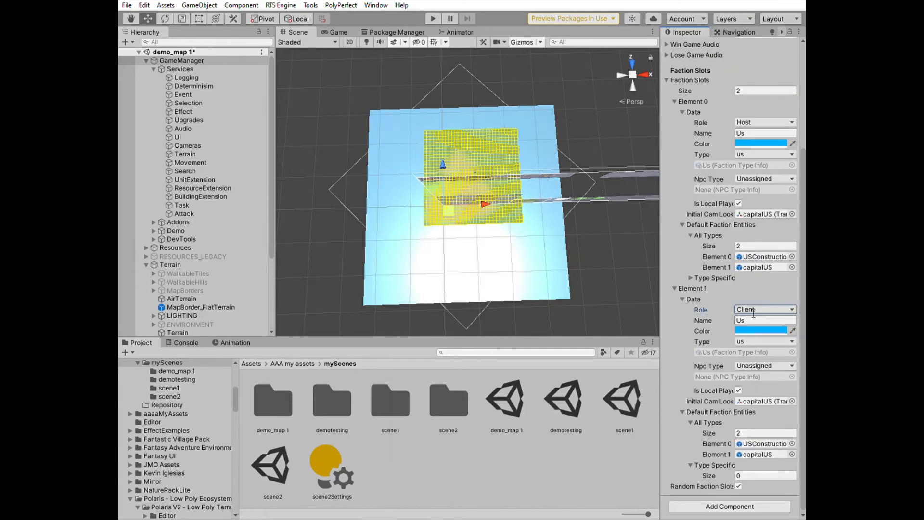
left_click(751, 320)
type("Them")
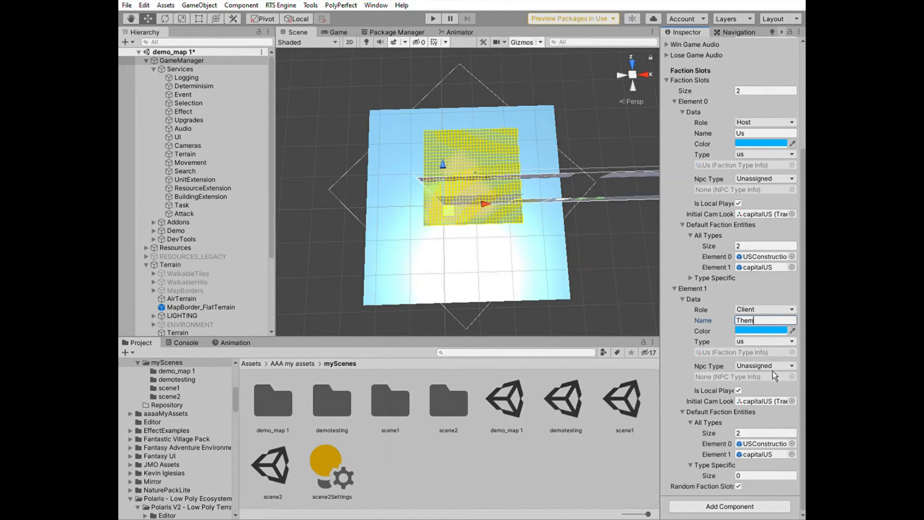
key("Tab")
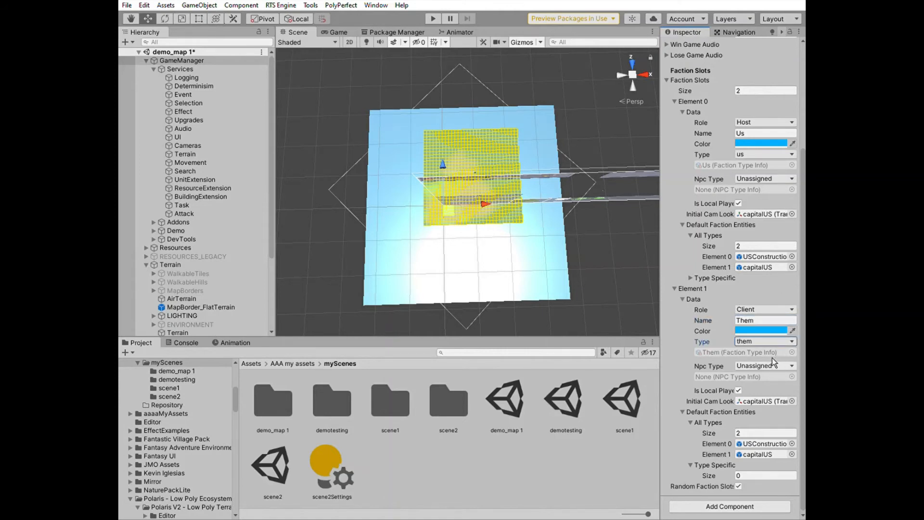
Set the second faction slot's color to red
left_click(756, 329)
left_click(796, 326)
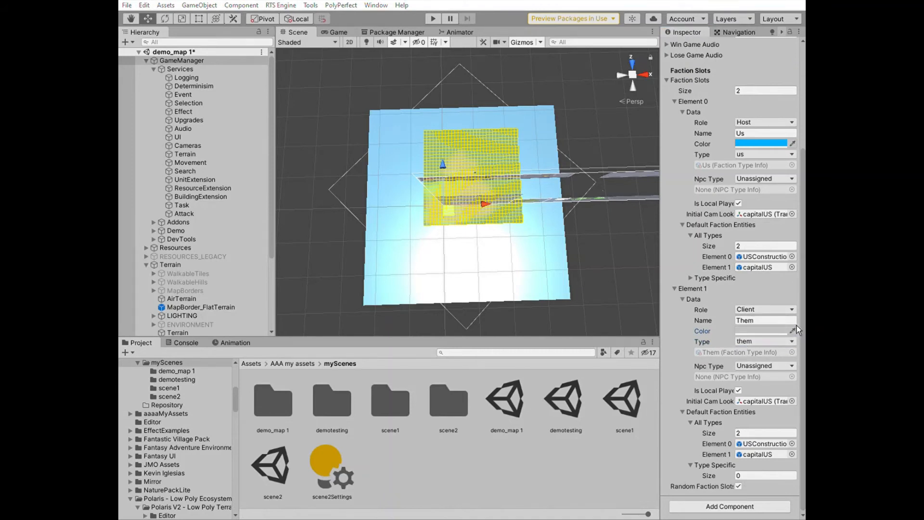
left_click(785, 326)
left_click(781, 326)
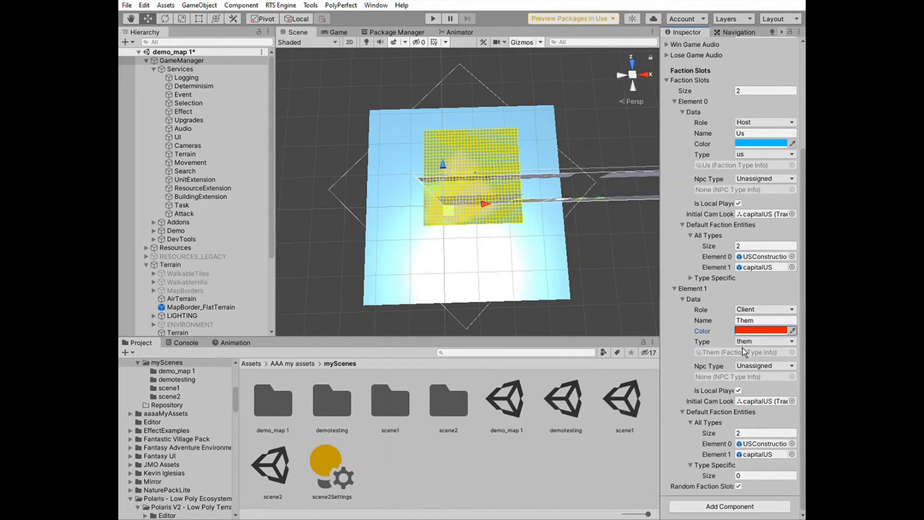
Clear the second faction's Initial Cam Look At and set its default faction entities size to 0
left_click(762, 400)
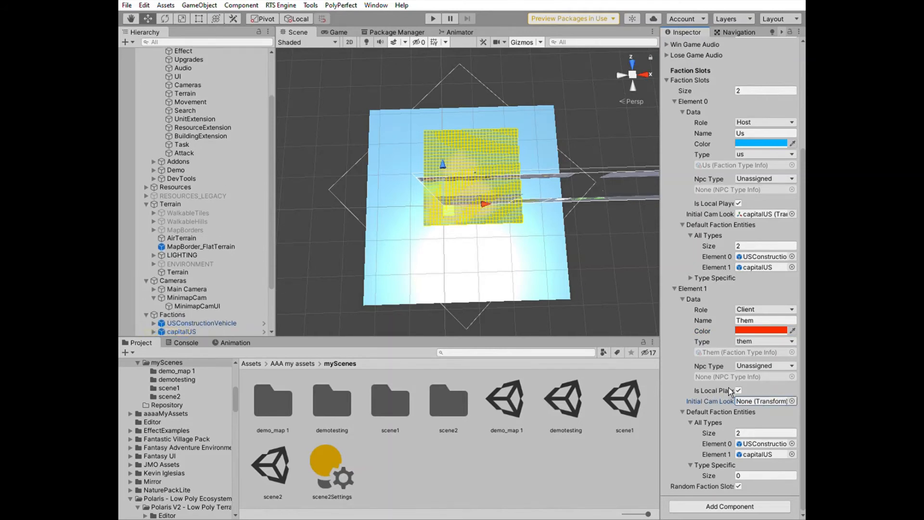
left_click(738, 390)
left_click(735, 432)
key("BackSpace")
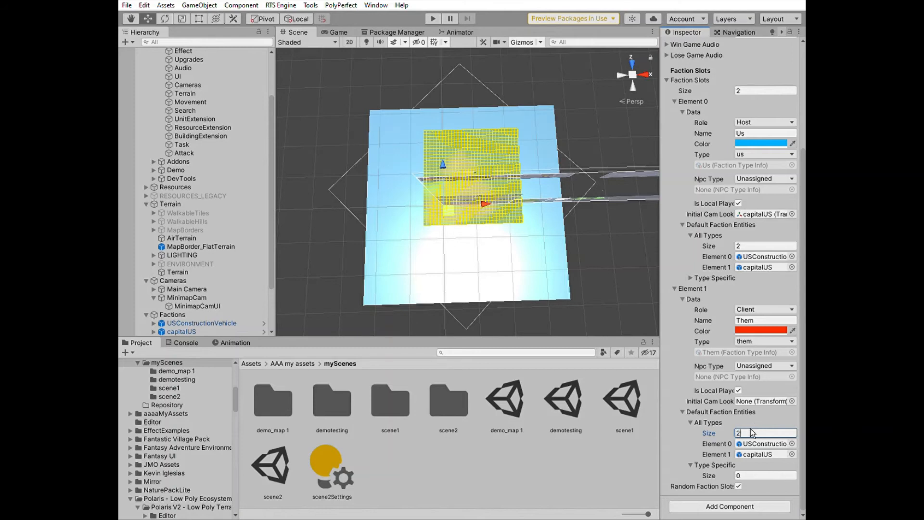
type("0")
key("Return")
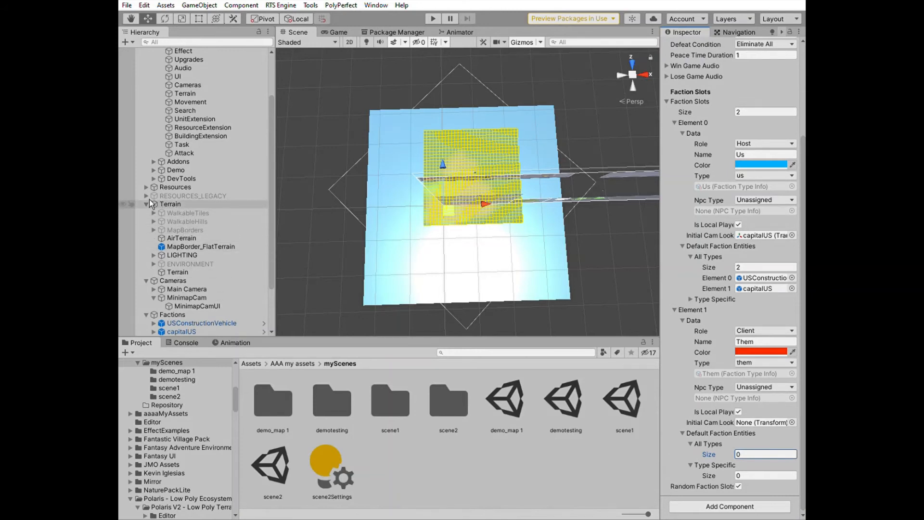
Add the THEMConstructionVehicle prefab from Units/Resources/Prefabs under the Factions object
scroll(179, 241, "down", 3)
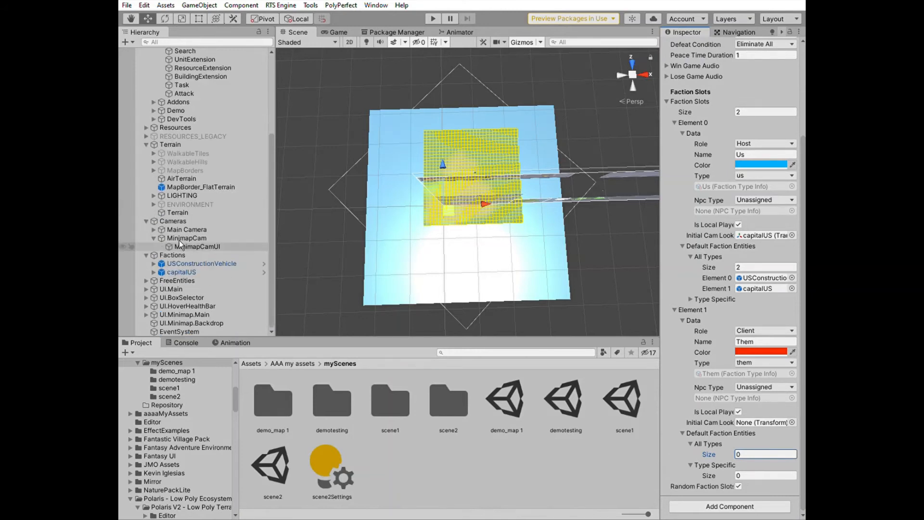
left_click(179, 254)
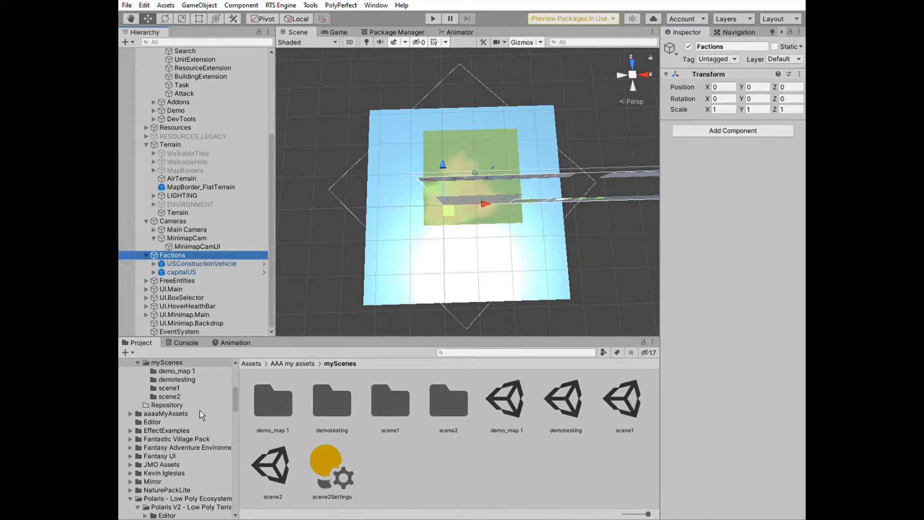
scroll(190, 399, "up", 10)
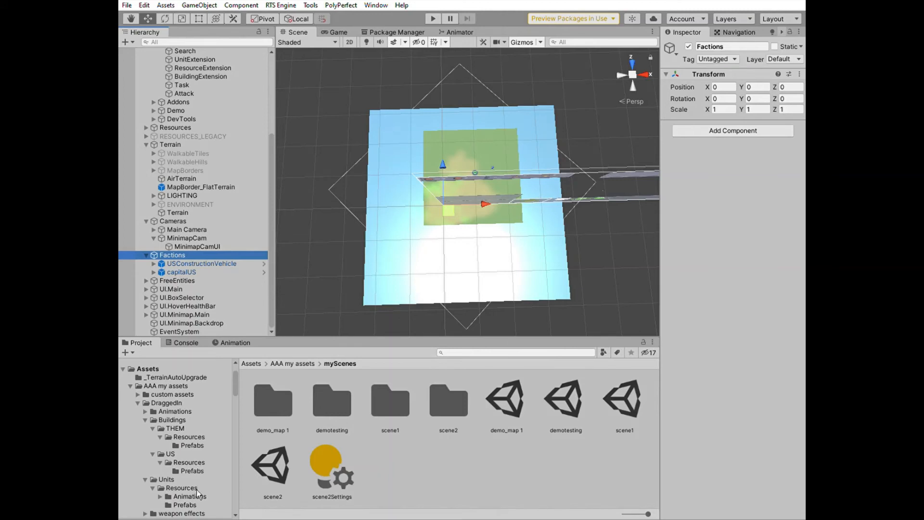
left_click(185, 505)
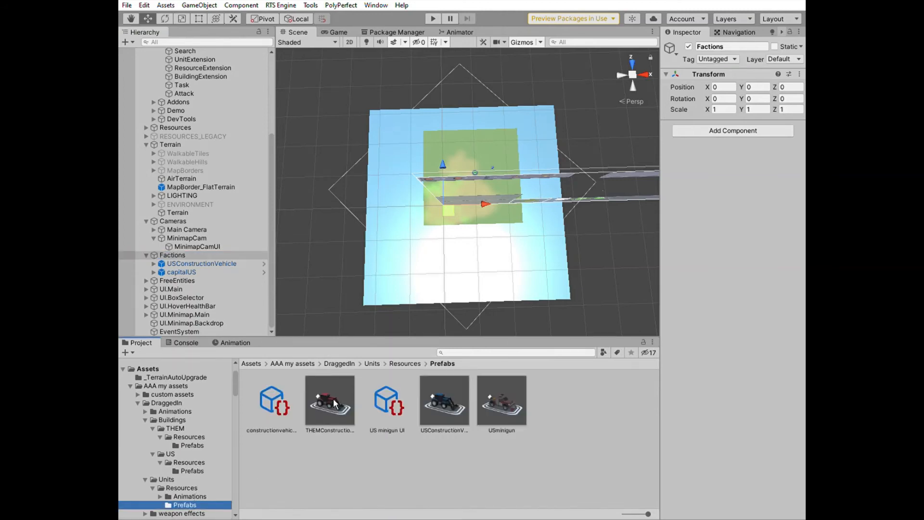
left_click_drag(335, 403, 185, 247)
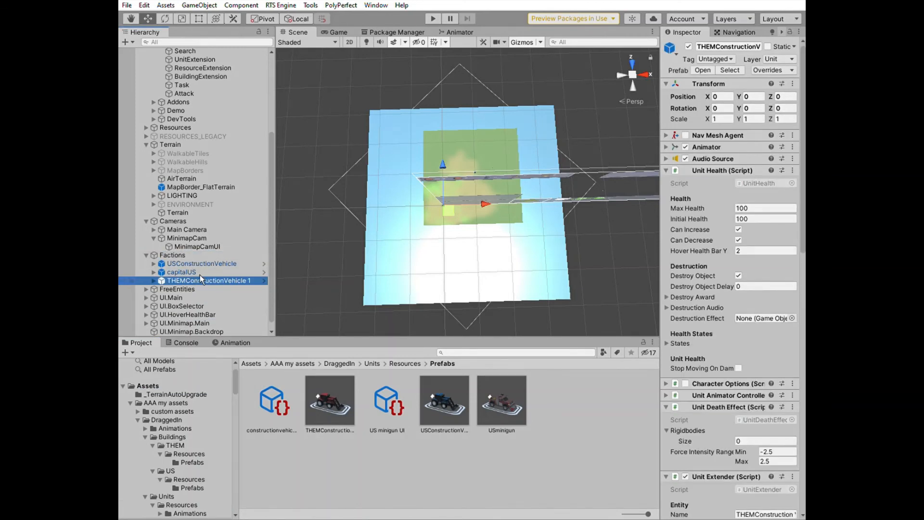
Duplicate the THEM construction vehicle three times under Factions
key("ctrl+d")
key("ctrl+d")
key("ctrl+d")
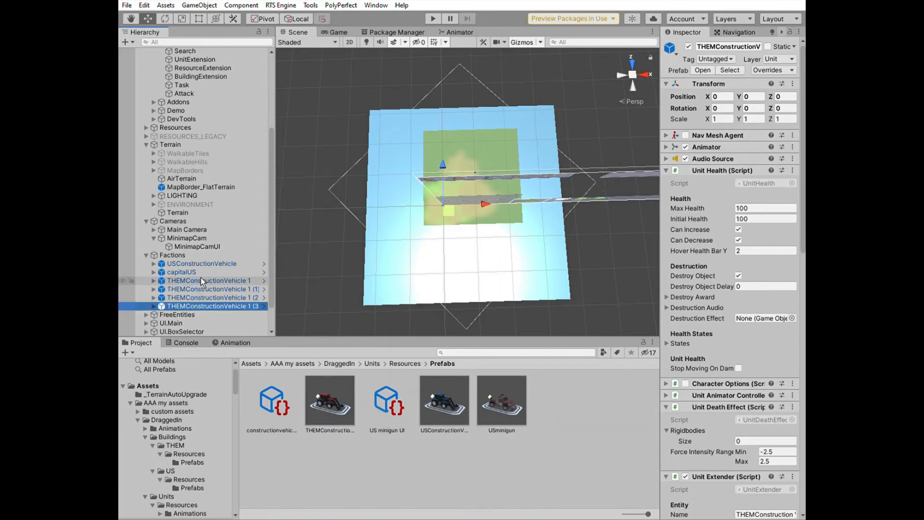
On the GameManager, assign all four THEM construction vehicles to the second faction slot's default faction entities list
scroll(203, 183, "up", 5)
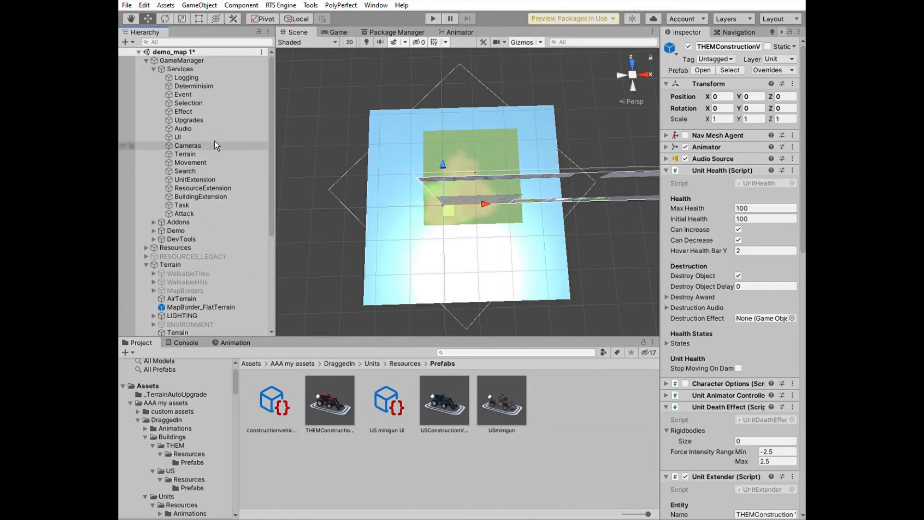
left_click(210, 57)
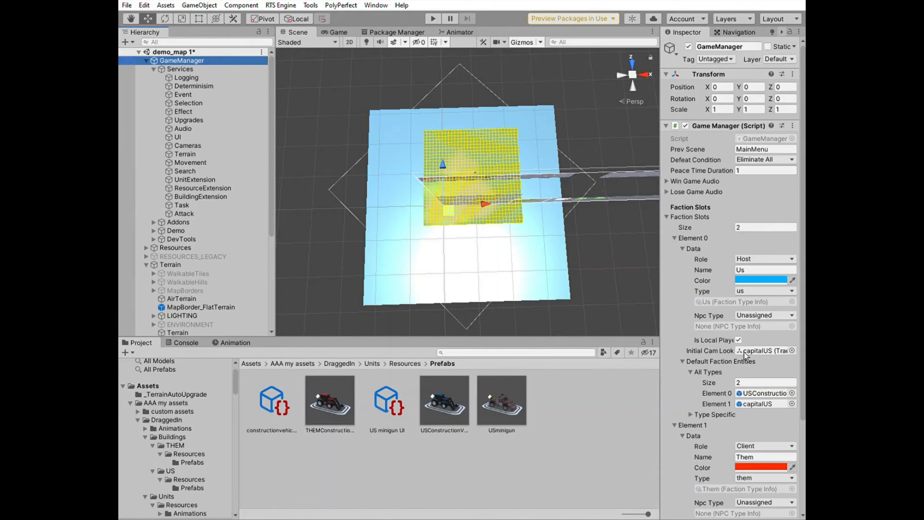
scroll(746, 376, "down", 5)
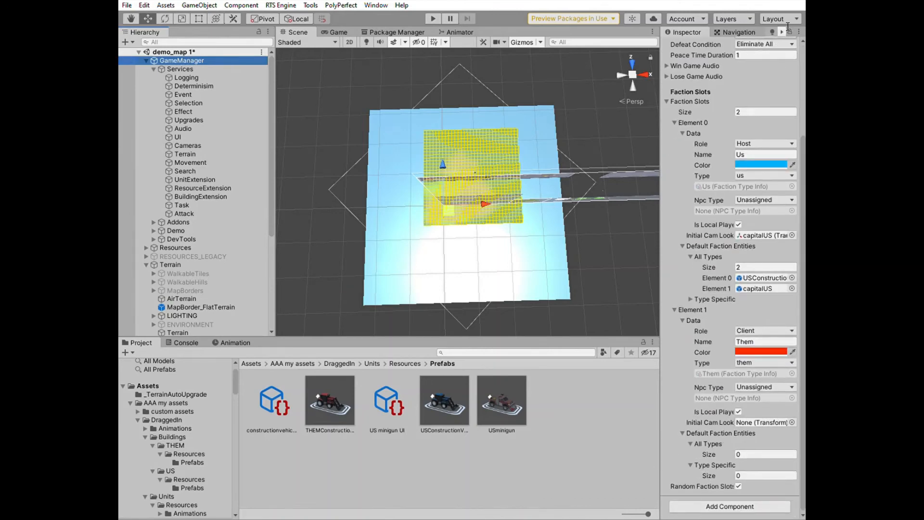
scroll(194, 279, "down", 6)
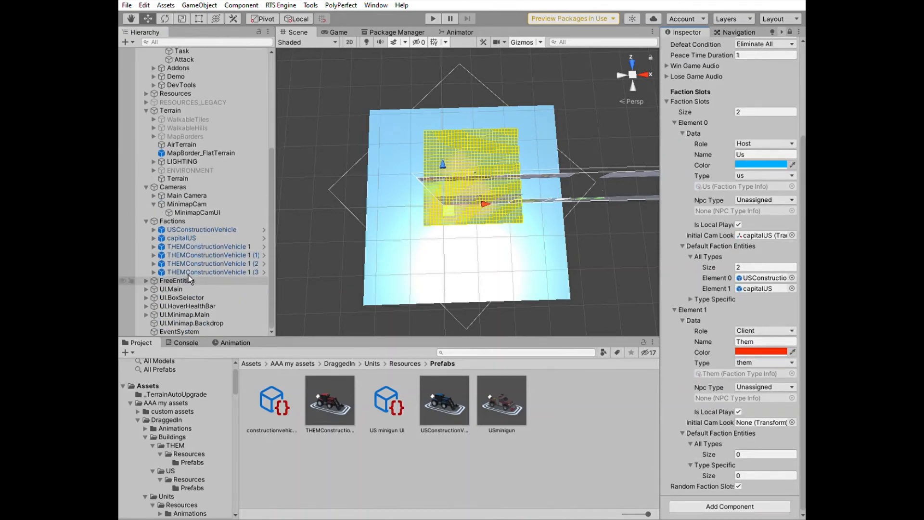
left_click(192, 246)
left_click(195, 270, "shift")
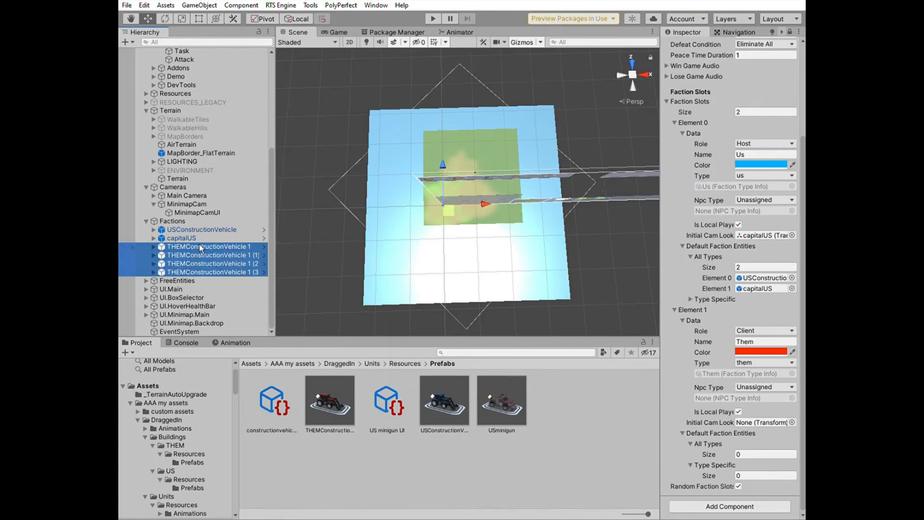
left_click_drag(199, 244, 749, 437)
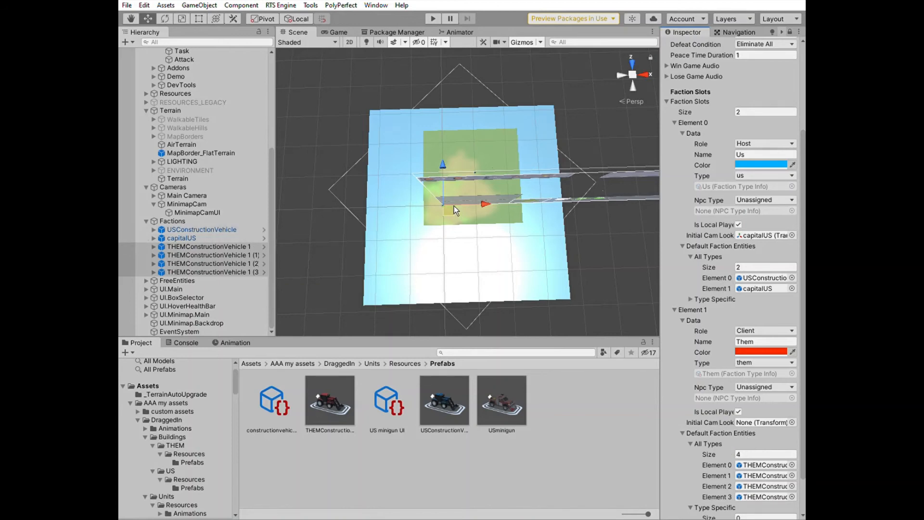
Move the four THEM construction vehicles apart from one another in the scene near the map centre
left_click_drag(454, 206, 472, 174)
scroll(468, 170, "up", 4)
scroll(468, 174, "up", 8)
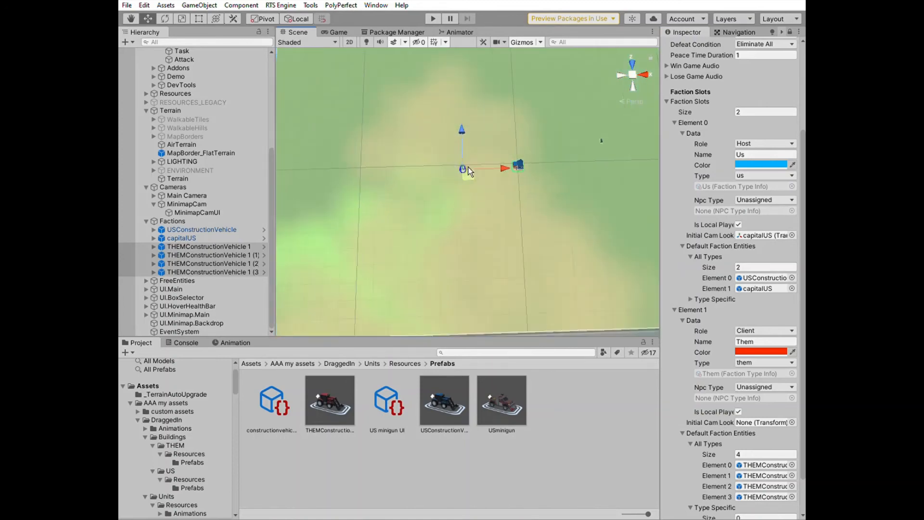
left_click(241, 247)
left_click_drag(509, 191, 484, 191)
left_click(227, 255)
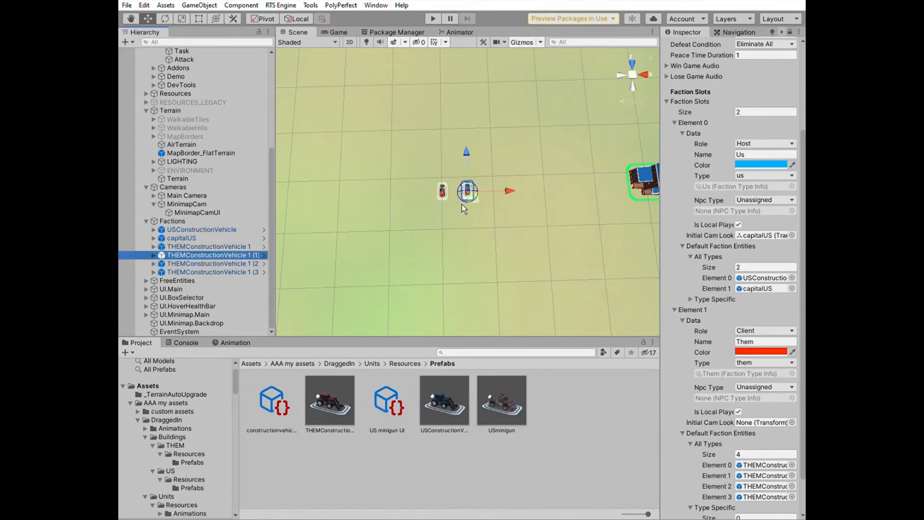
left_click_drag(470, 158, 470, 186)
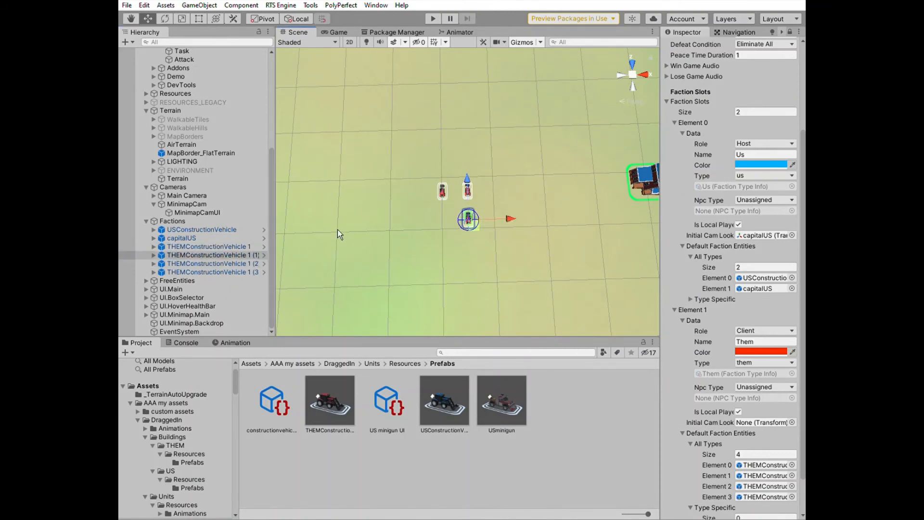
left_click_drag(521, 216, 485, 214)
left_click(216, 264)
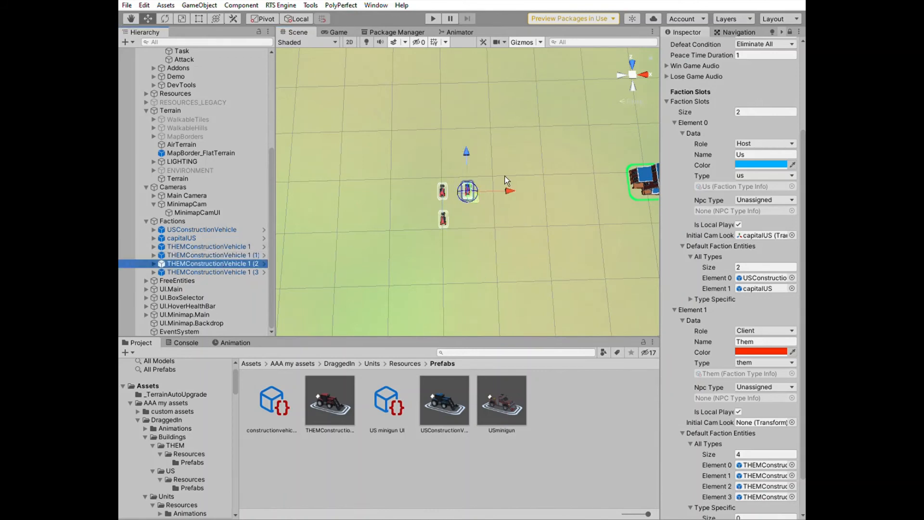
left_click_drag(468, 153, 473, 178)
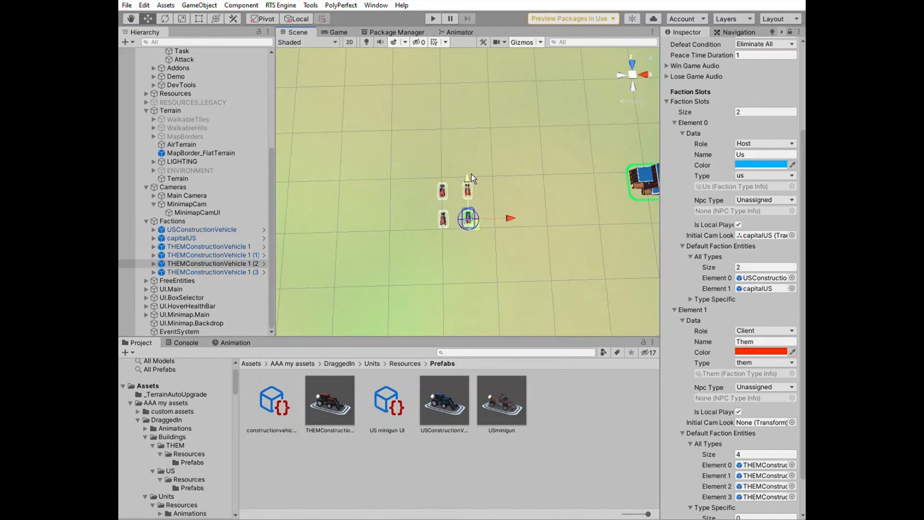
Enter Play mode and check the Console for errors
left_click(437, 18)
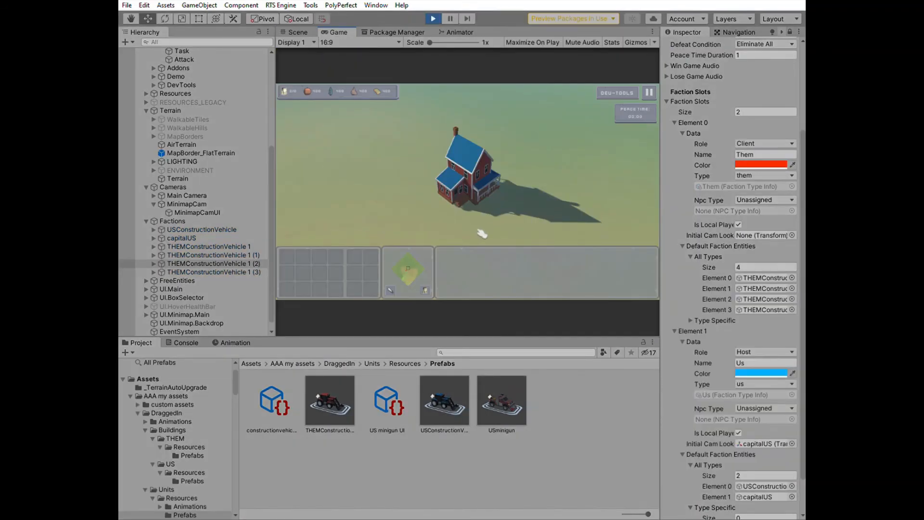
left_click(188, 342)
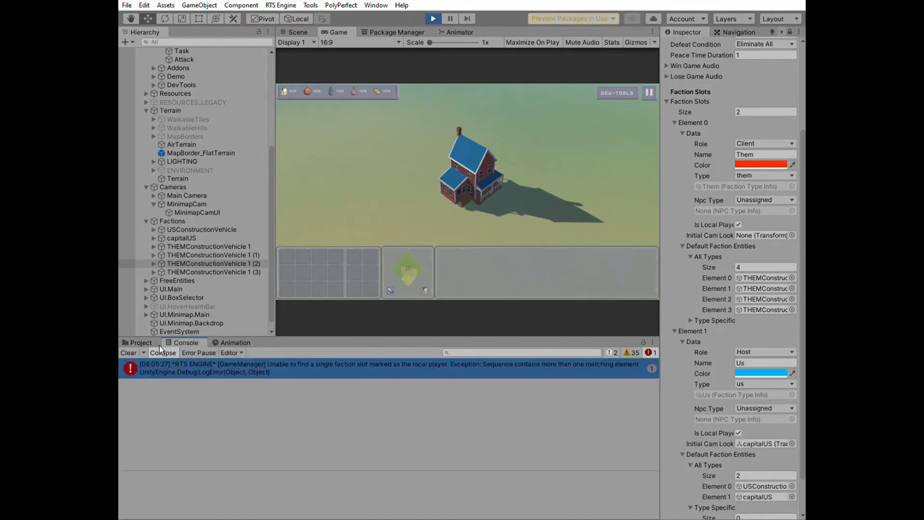
left_click(140, 343)
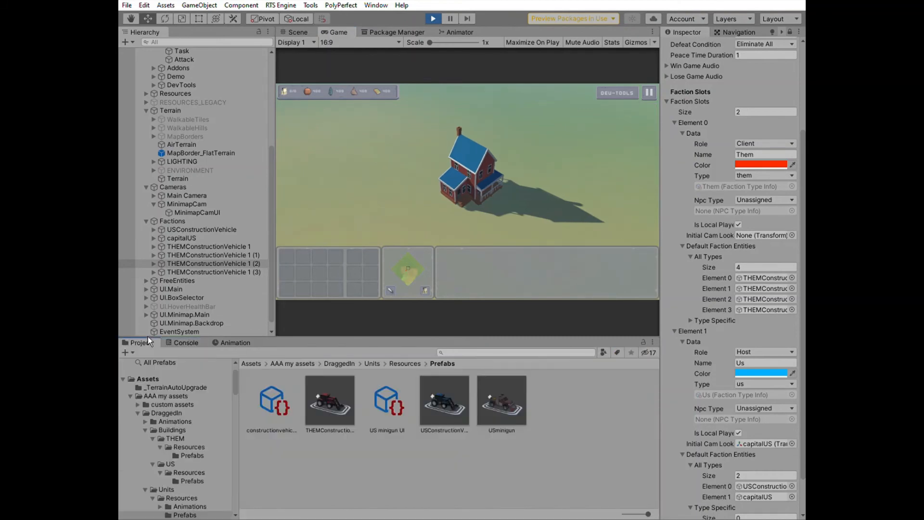
Select the capital and pan the game camera around to locate the THEM construction vehicles
left_click(466, 199)
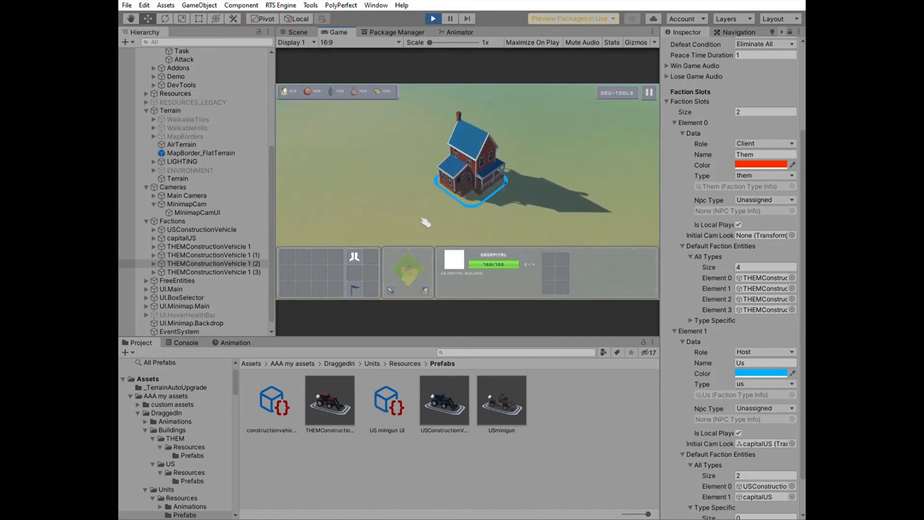
scroll(425, 222, "down", 3)
scroll(426, 222, "up", 4)
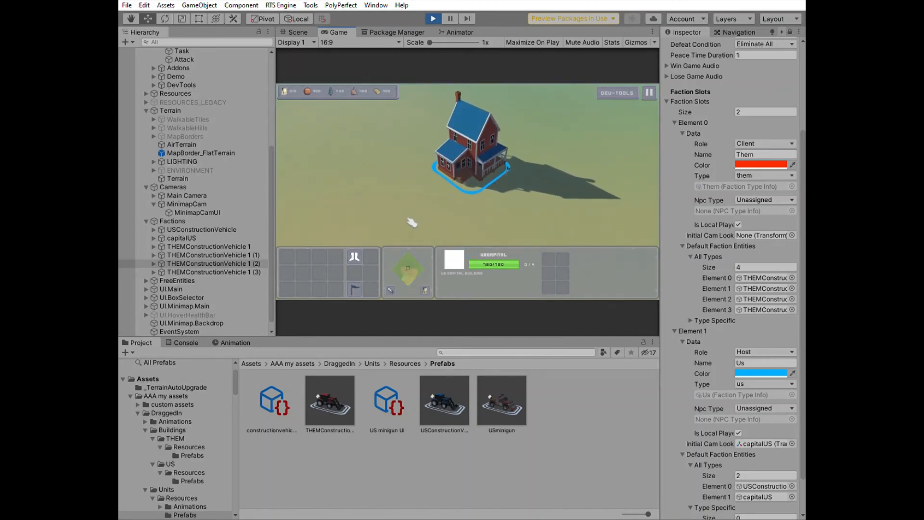
key("s")
key("a")
key("q")
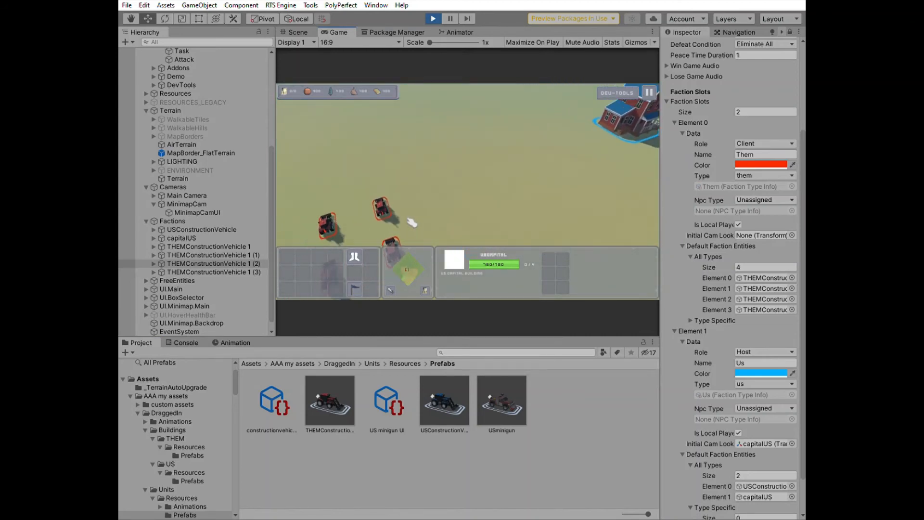
key("q")
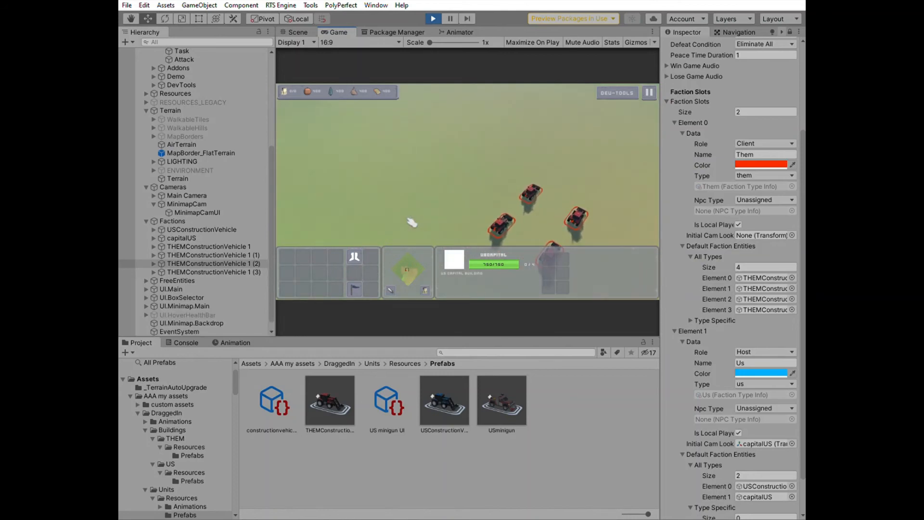
key("d")
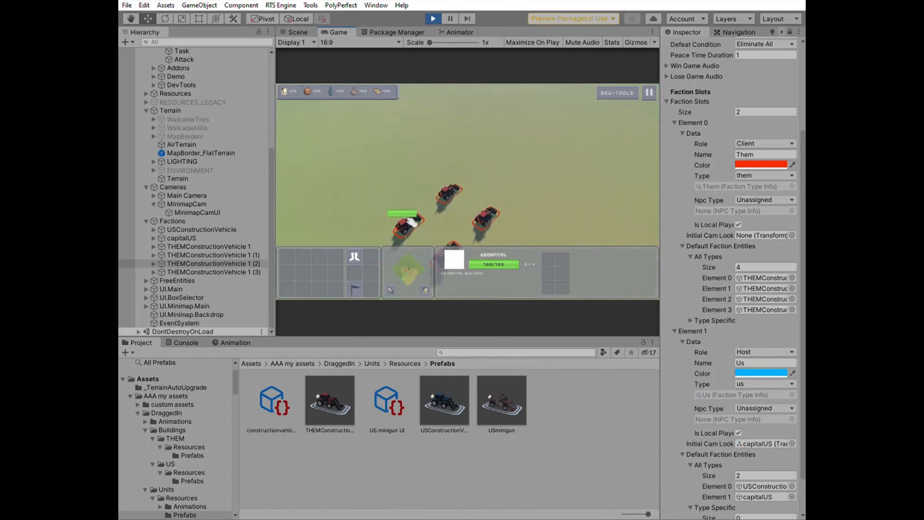
key("a")
key("s")
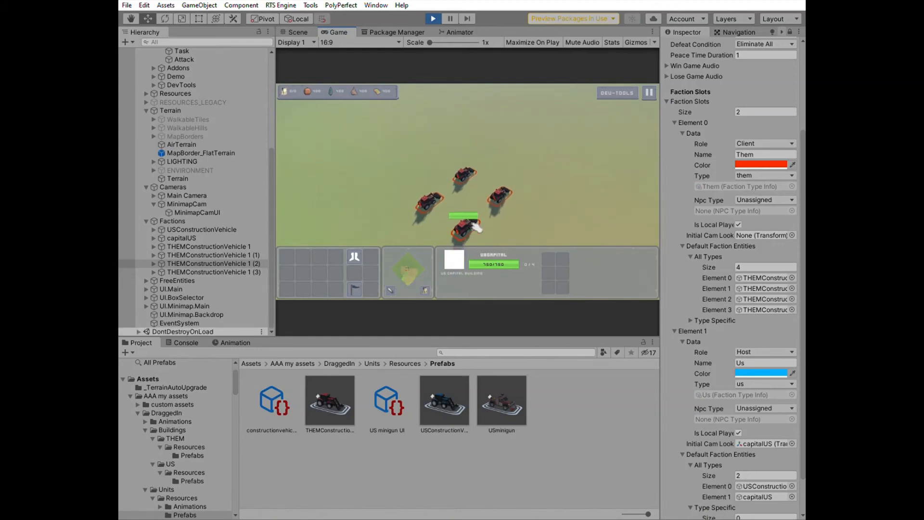
With a THEM construction vehicle, place four buildings beside the vehicles
left_click(465, 223)
left_click(302, 251)
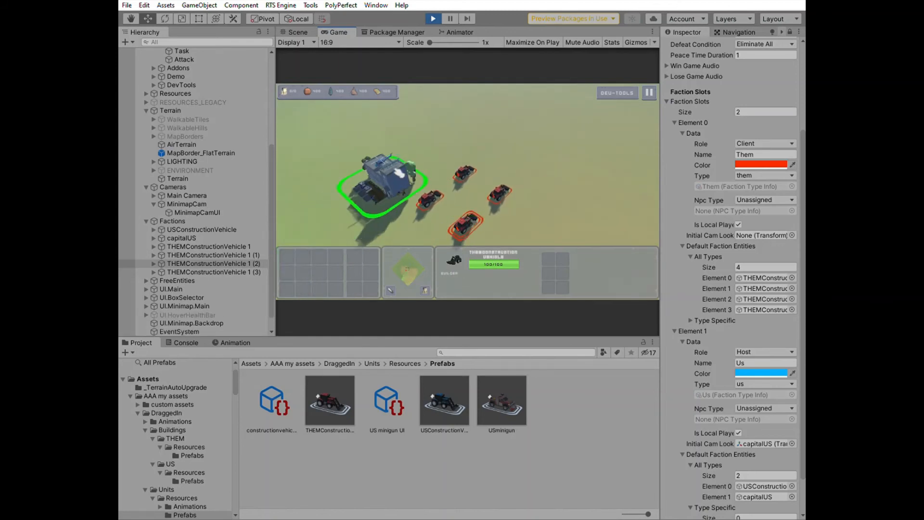
left_click(436, 129)
left_click(319, 257)
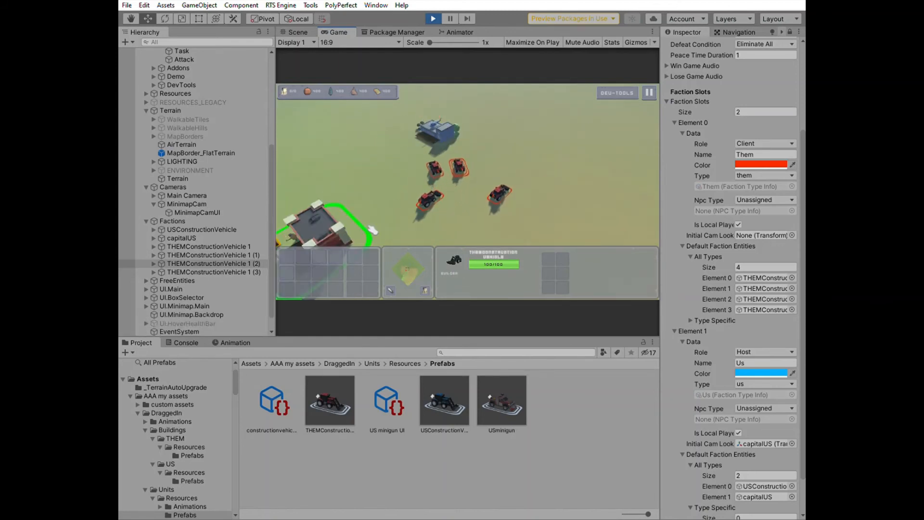
left_click(505, 137)
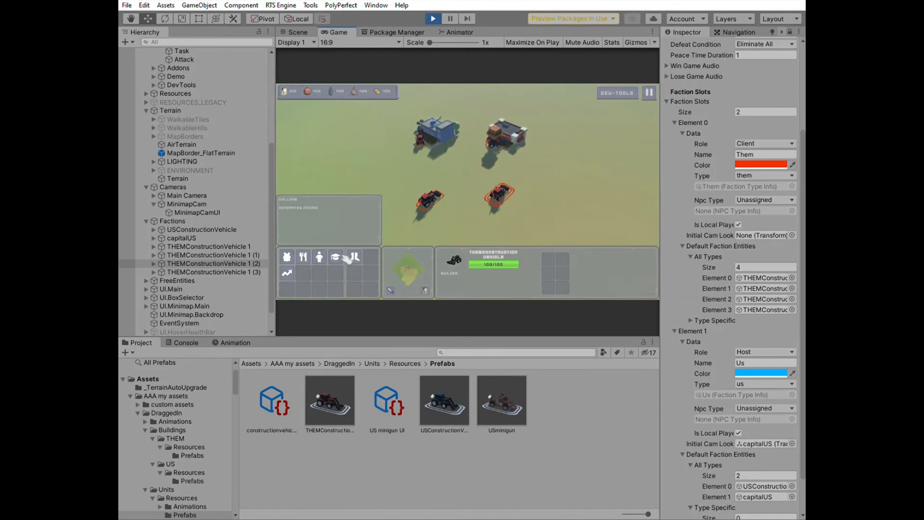
left_click(343, 258)
left_click(554, 161)
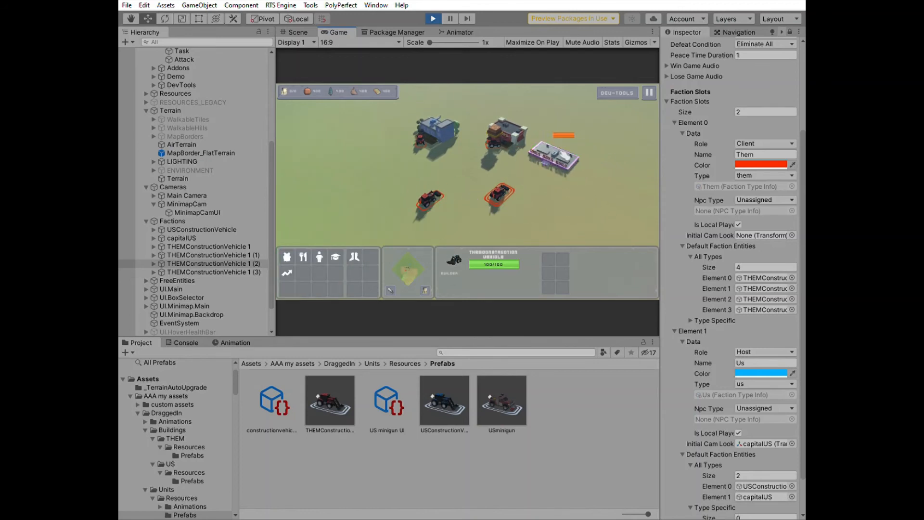
left_click(335, 257)
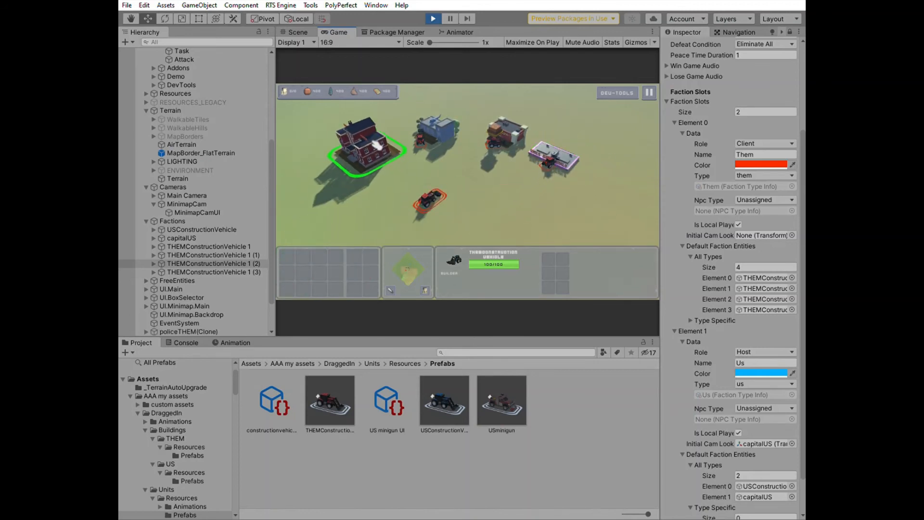
left_click(378, 128)
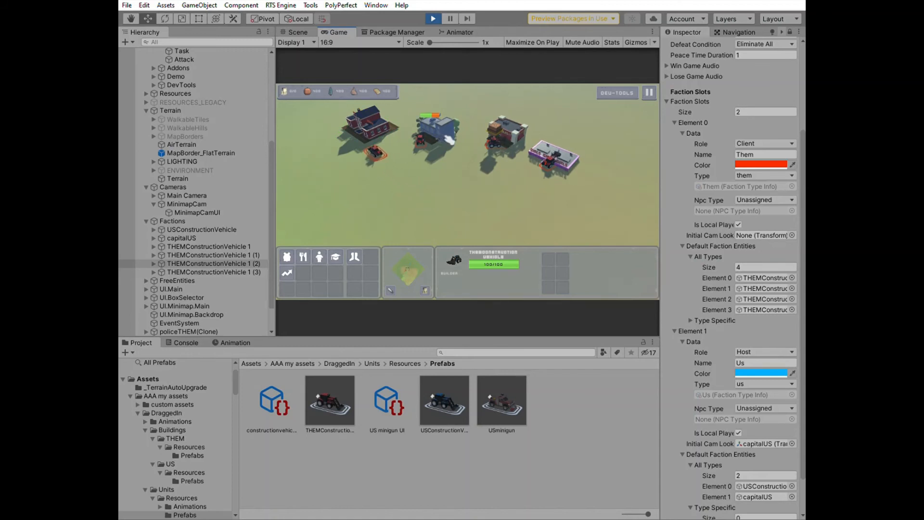
Pan to the US base and place a building with the US construction vehicle
key("d")
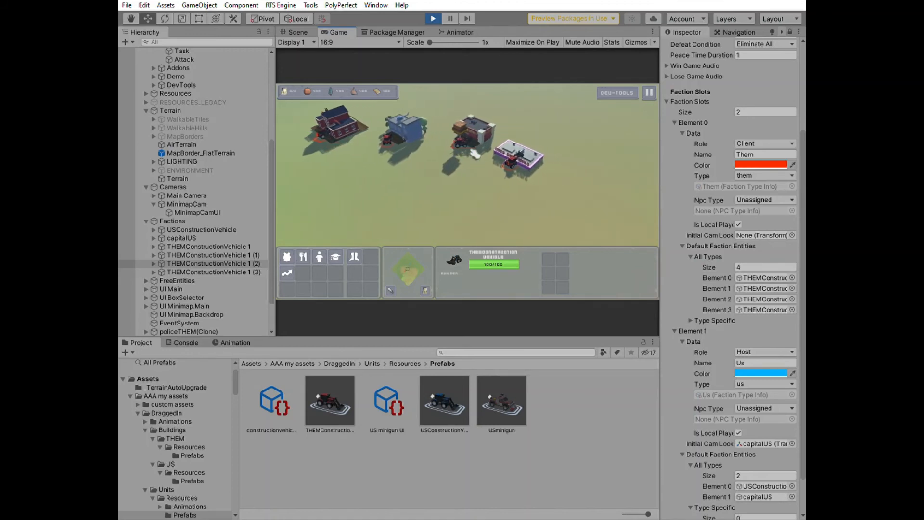
key("d")
key("s")
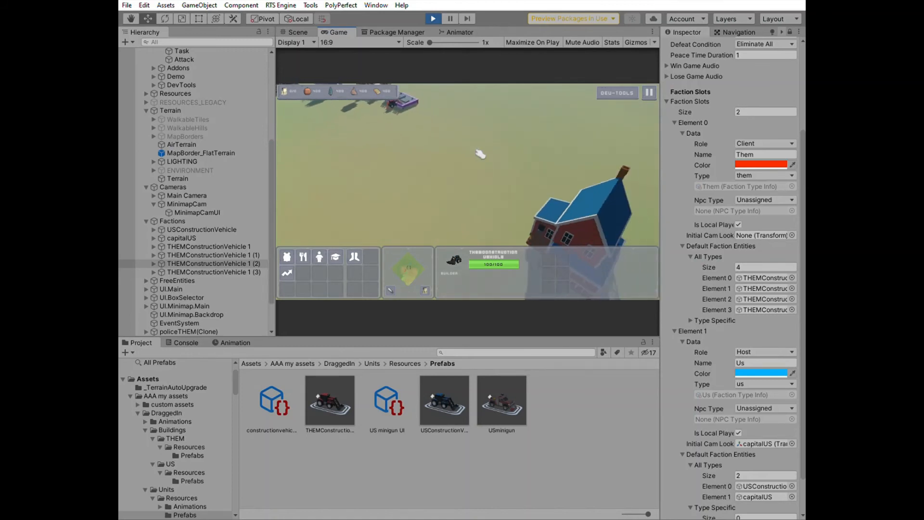
key("d")
key("s")
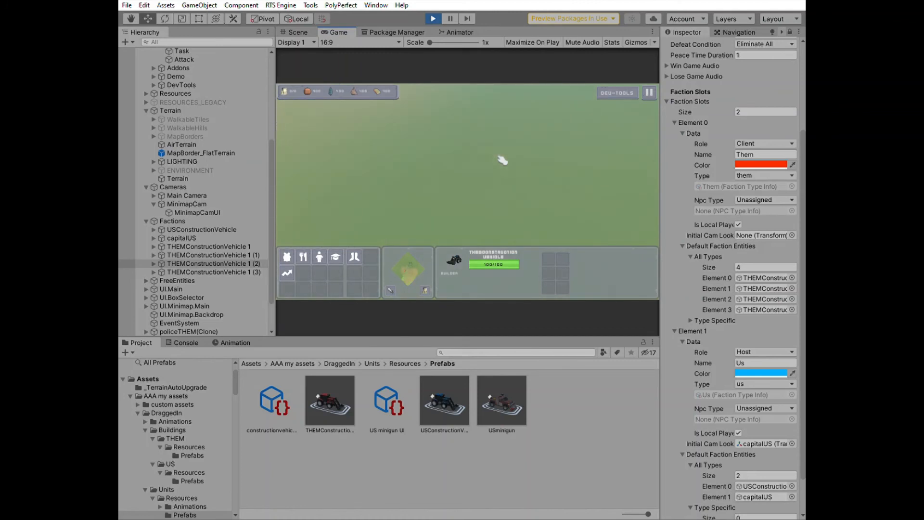
key("d")
key("s")
left_click(535, 230)
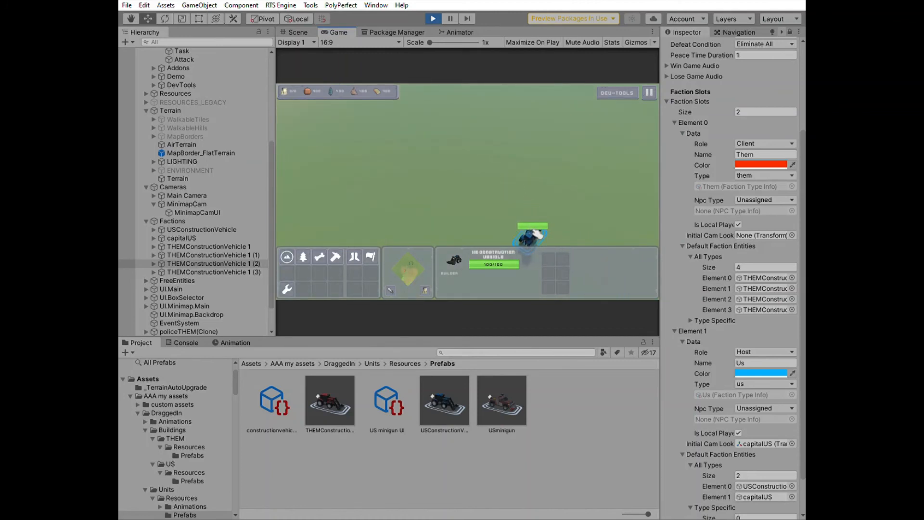
key("a")
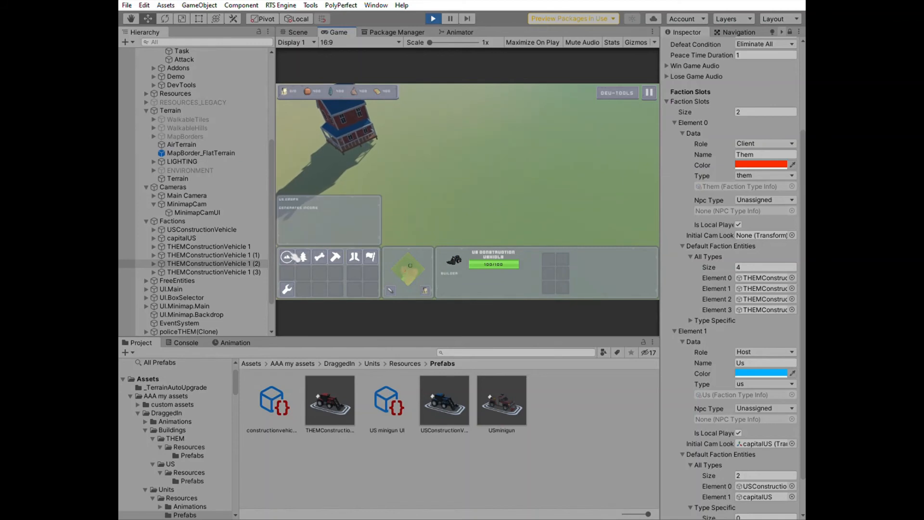
left_click(294, 257)
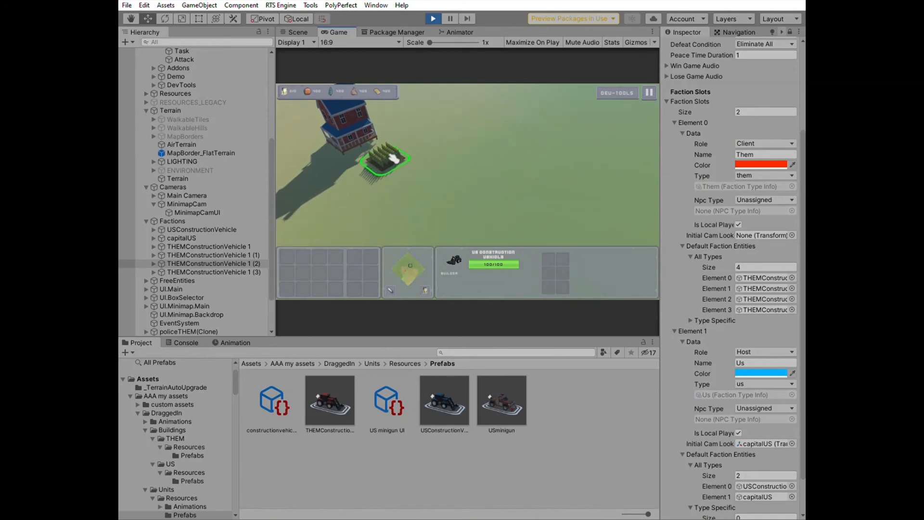
left_click(394, 159)
Select the US capital and produce construction vehicles from it
left_click(344, 130)
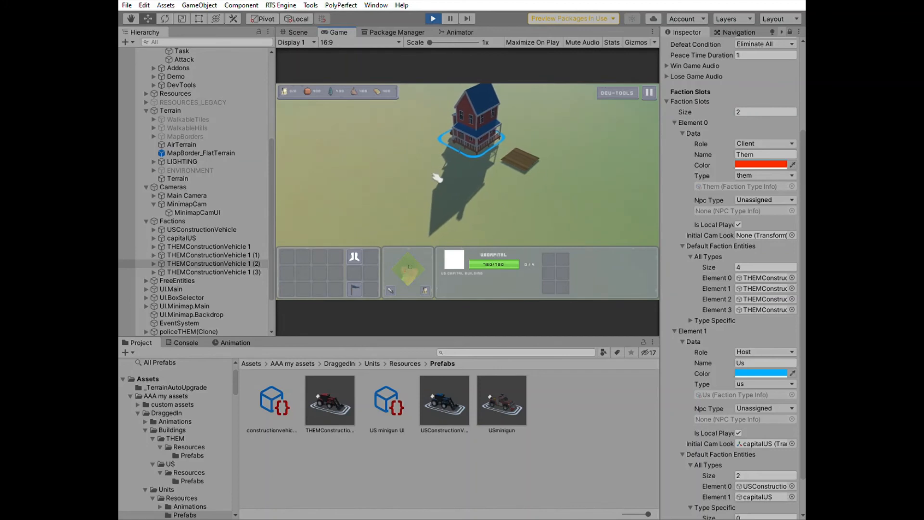
left_click(355, 256)
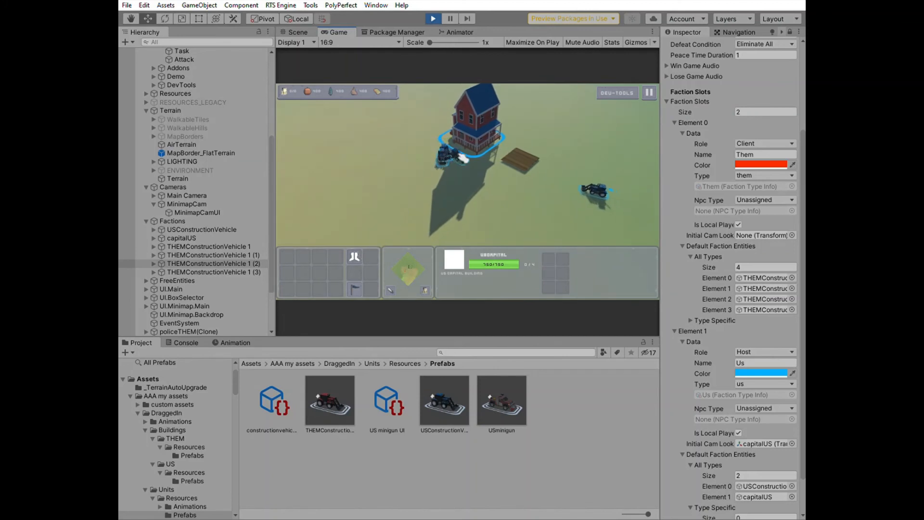
left_click(303, 256)
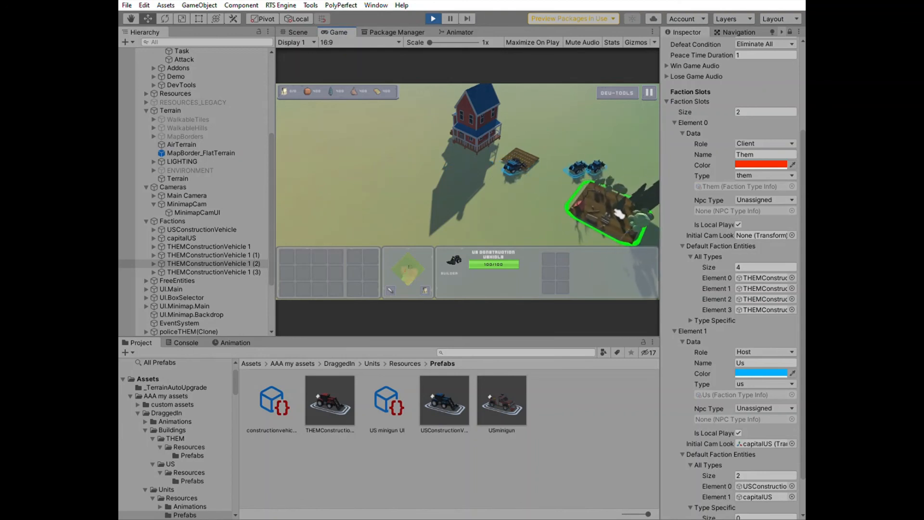
Place two more buildings beside the US base with the US construction vehicle
left_click(618, 210)
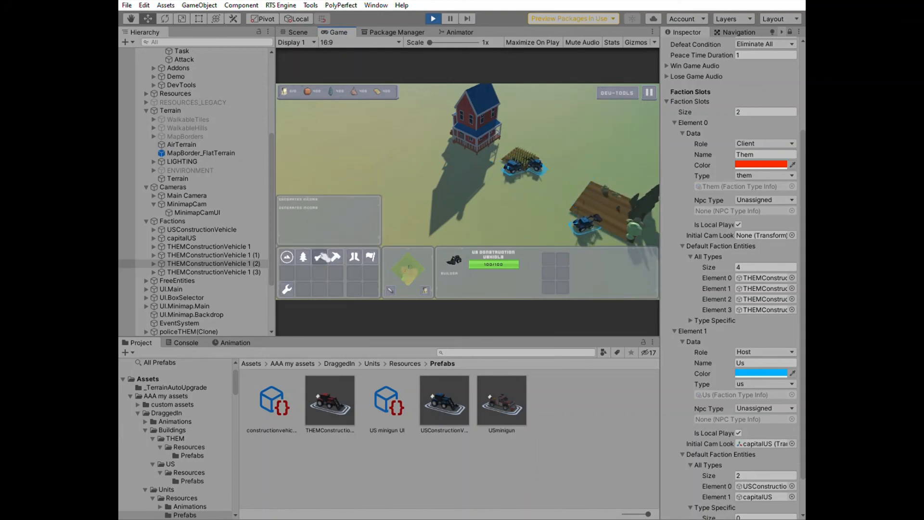
left_click(319, 256)
left_click(473, 208)
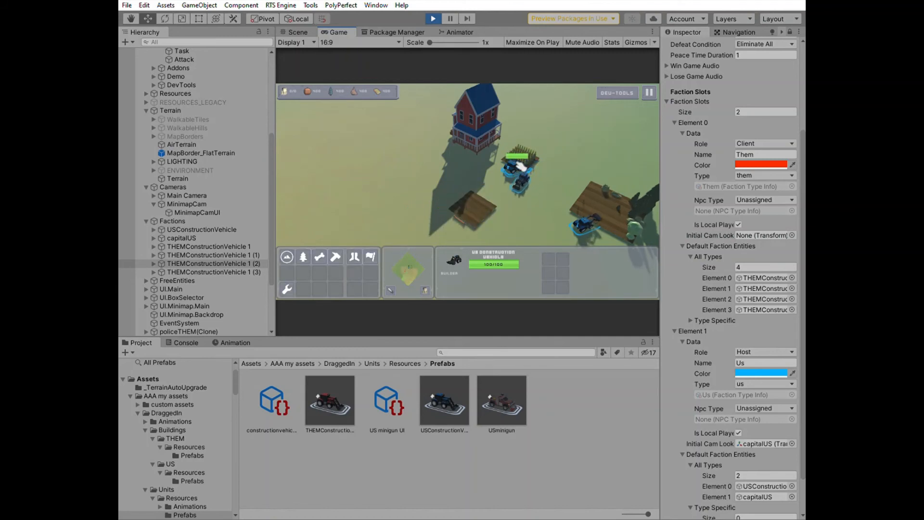
left_click(370, 256)
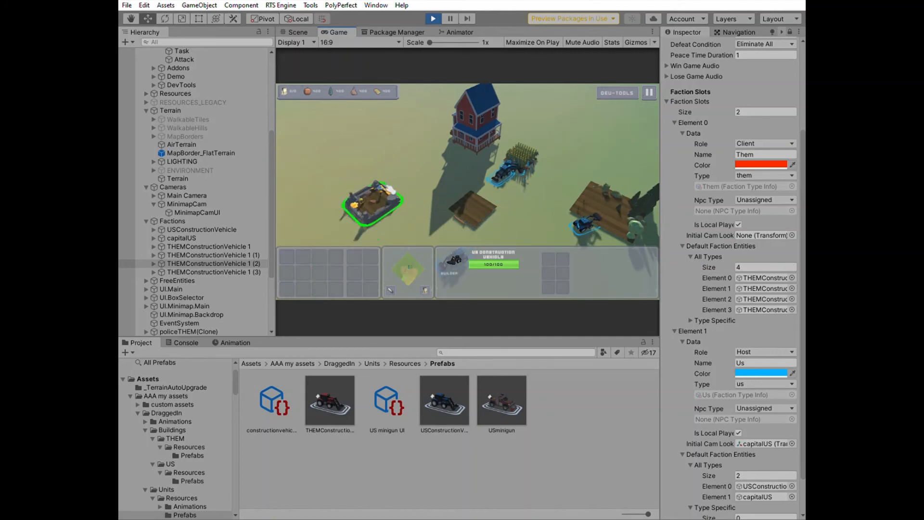
left_click(437, 180)
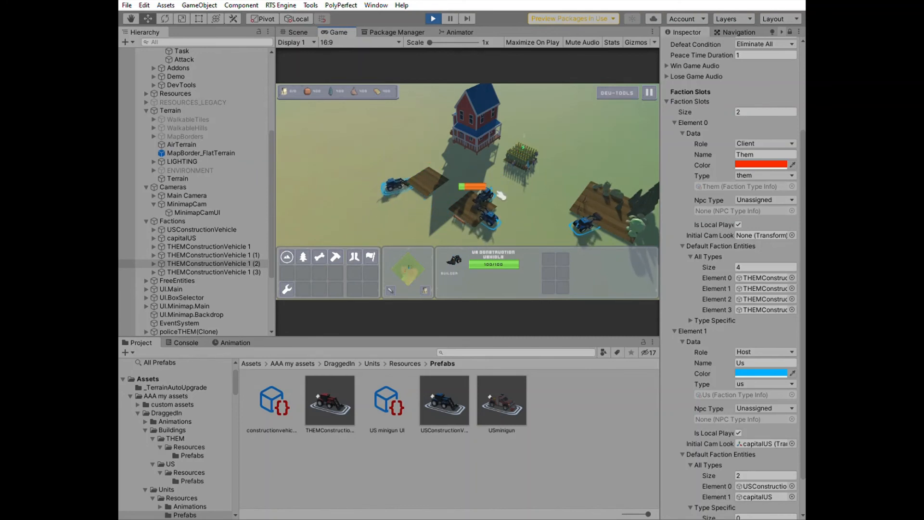
Select the US construction vehicle again and place another building south of the US base
scroll(523, 201, "down", 2)
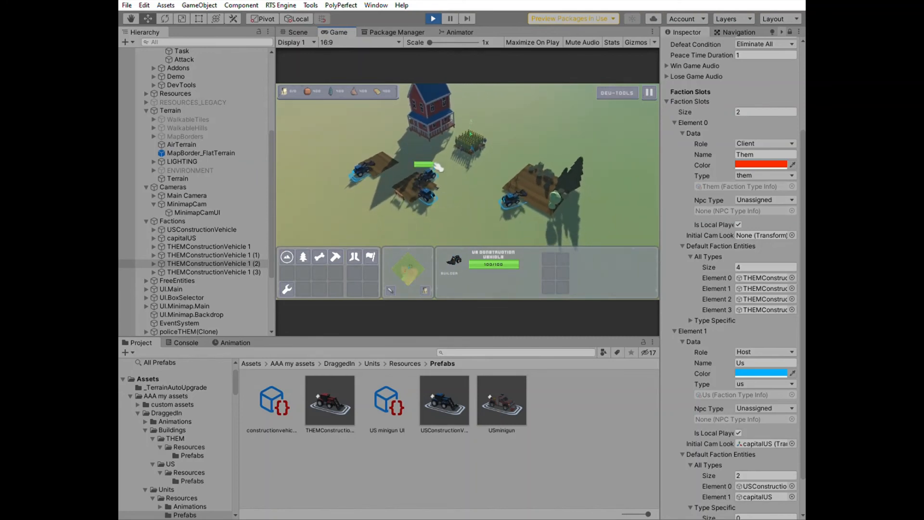
left_click(441, 189)
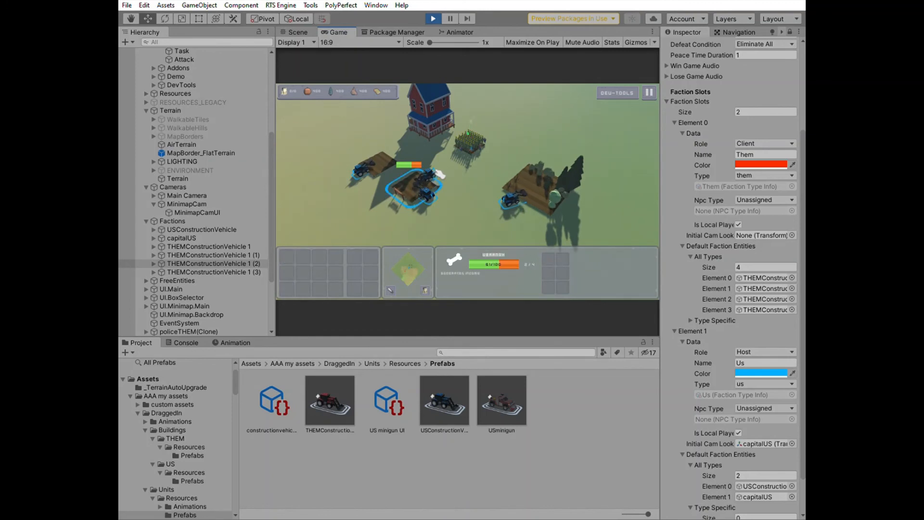
left_click(432, 195)
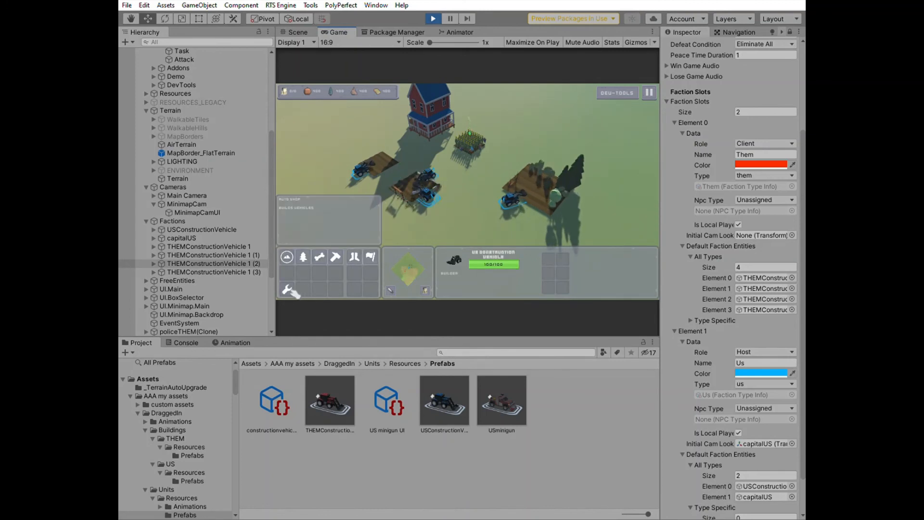
left_click(288, 291)
scroll(447, 239, "down", 2)
left_click(462, 186)
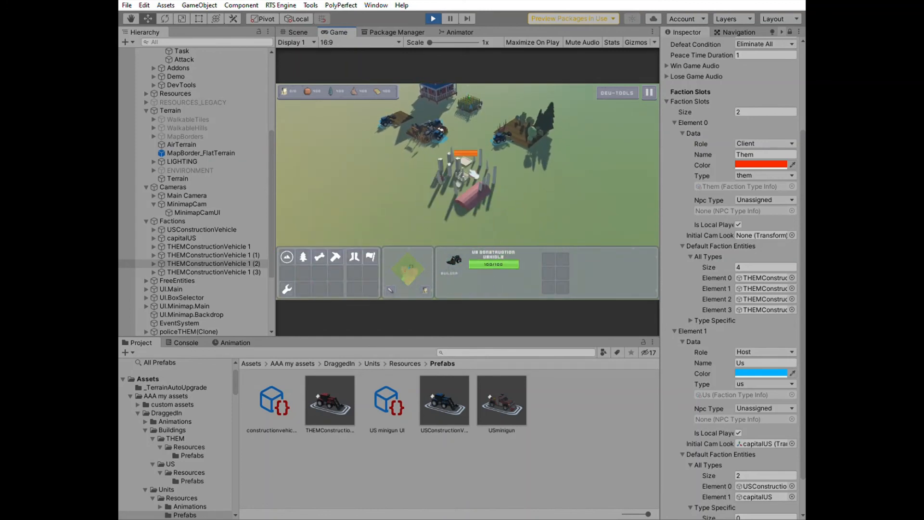
Pan to the THEM base and place a tall building with a THEM construction vehicle
key("a")
key("w")
scroll(464, 178, "up", 3)
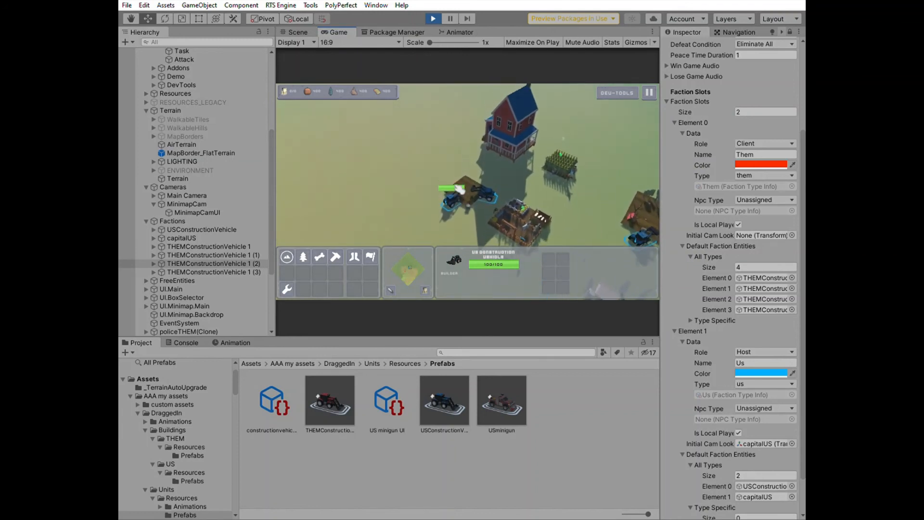
key("a")
key("w")
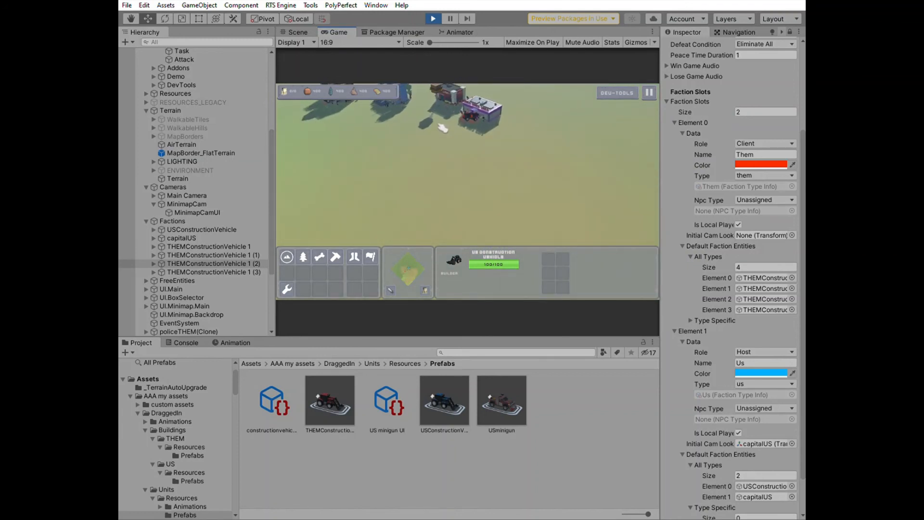
left_click(483, 151)
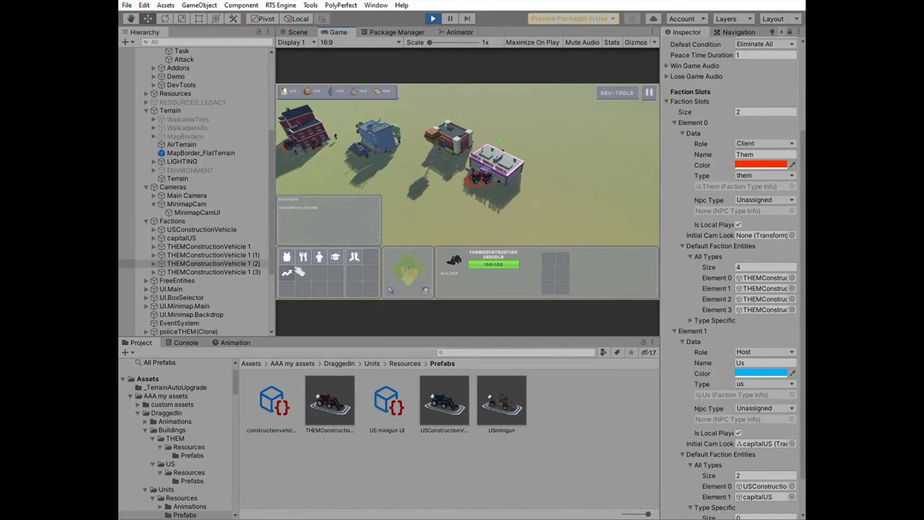
left_click(290, 272)
left_click(542, 182)
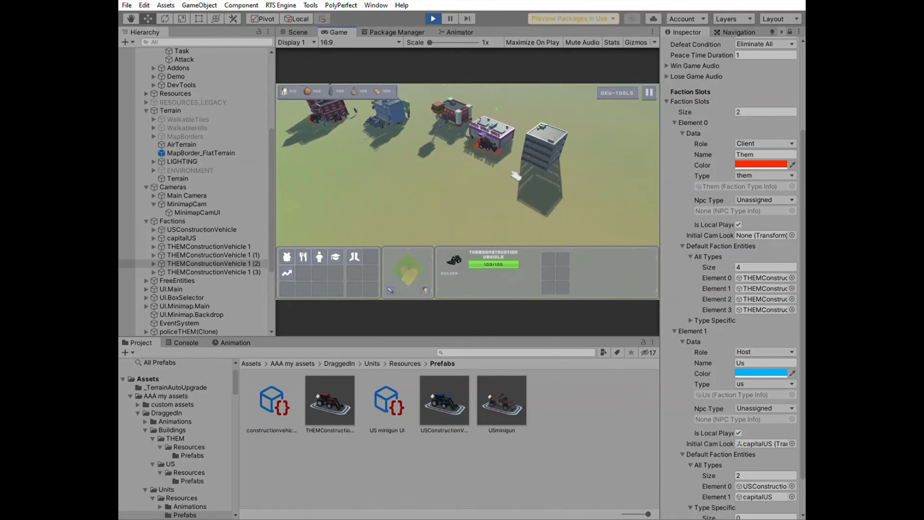
Pan and zoom the game camera around the THEM base to inspect its buildings and units
scroll(487, 174, "up", 3)
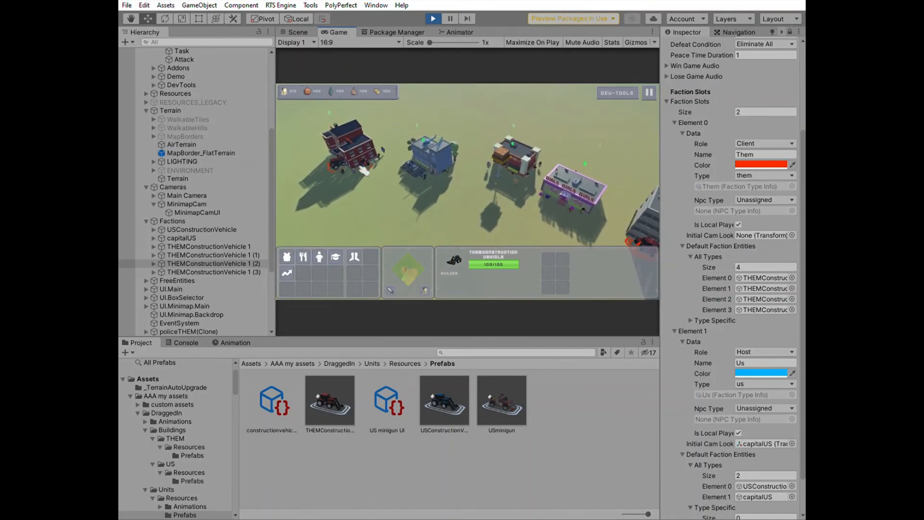
scroll(405, 154, "up", 5)
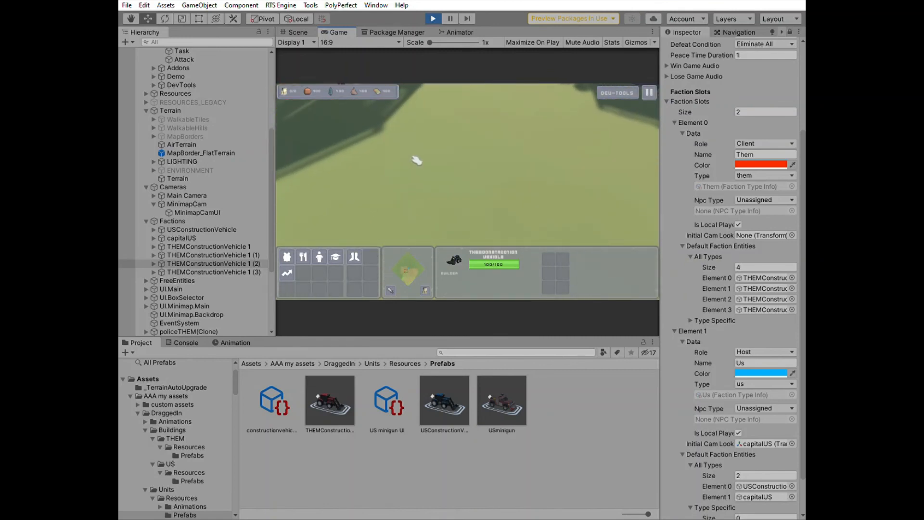
key("w")
key("a")
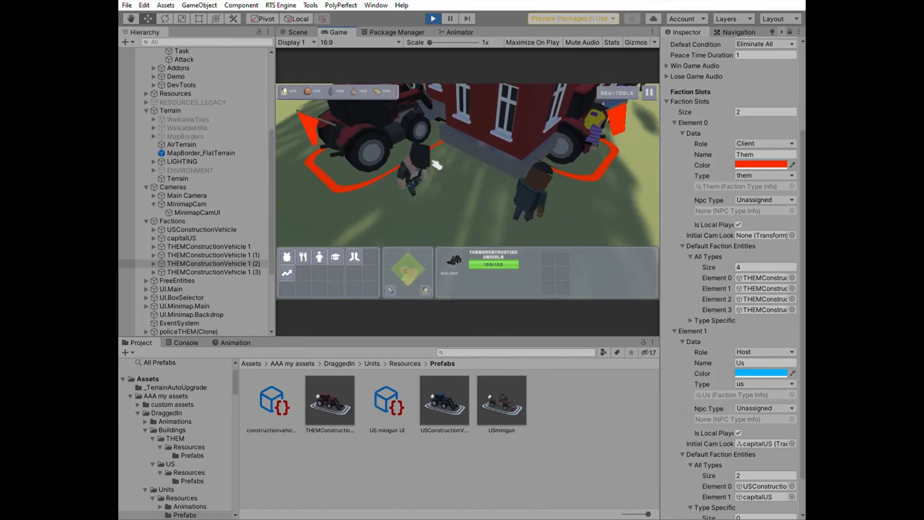
key("d")
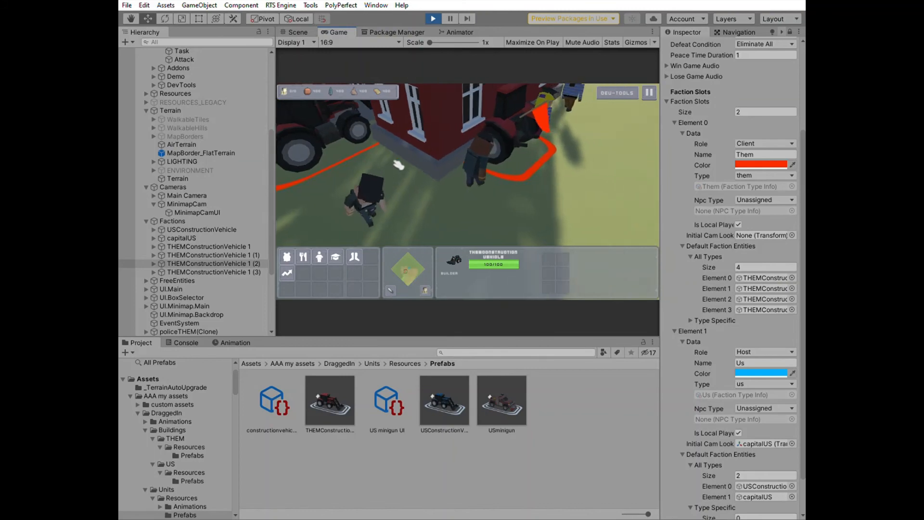
scroll(398, 166, "down", 4)
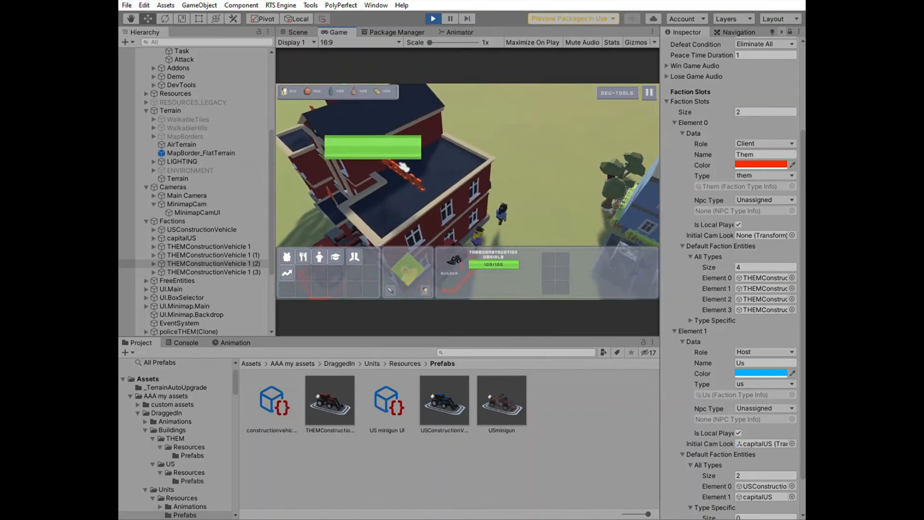
key("d")
scroll(470, 208, "up", 4)
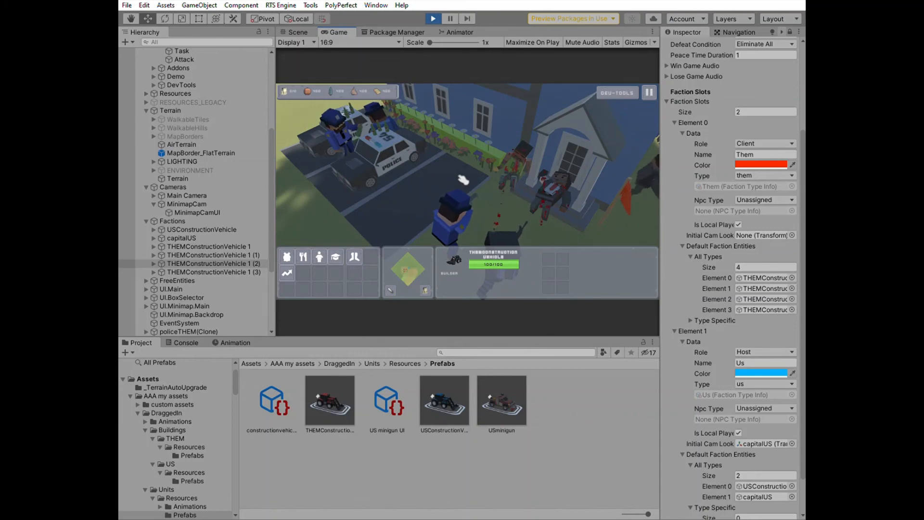
scroll(464, 180, "down", 4)
key("d")
scroll(465, 183, "up", 4)
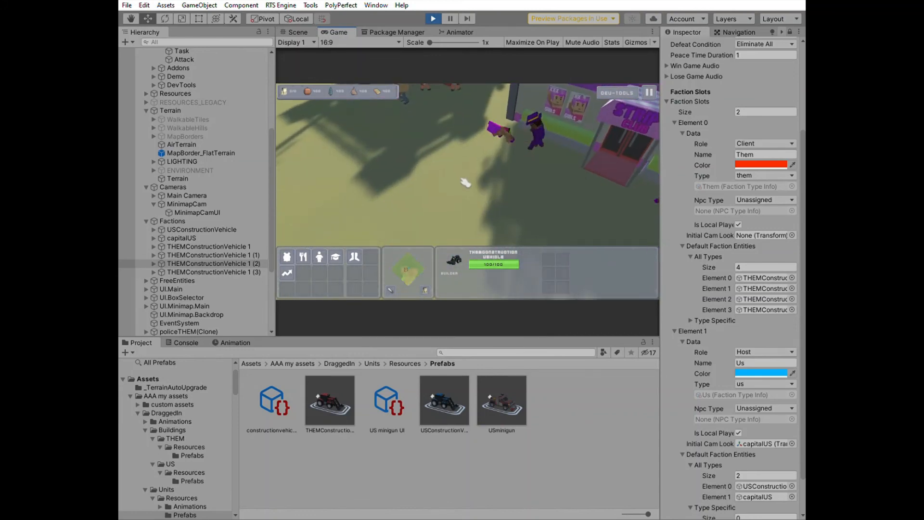
key("w")
key("a")
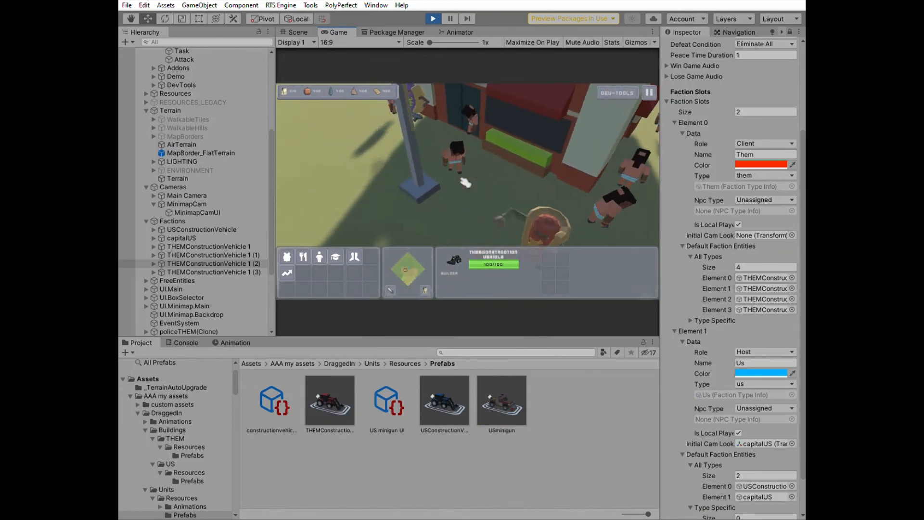
scroll(465, 183, "down", 4)
key("a")
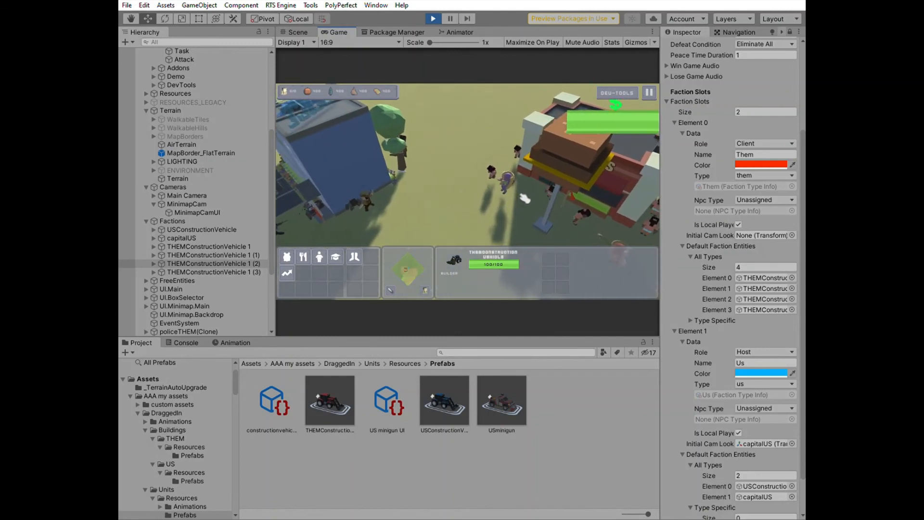
scroll(524, 198, "down", 2)
key("s")
key("d")
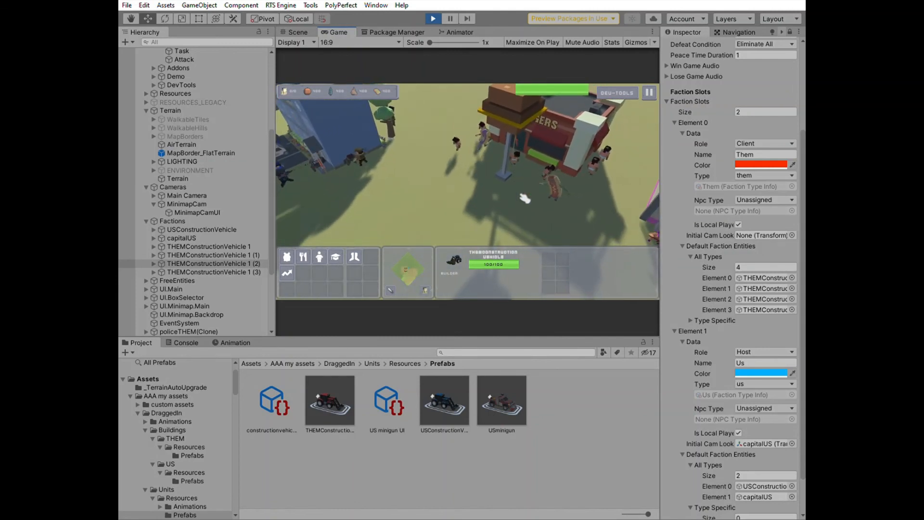
key("d")
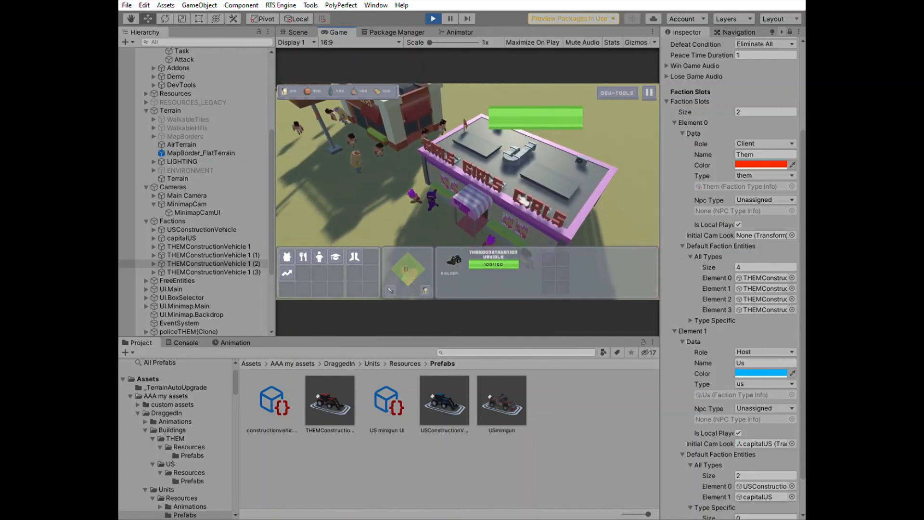
scroll(525, 202, "up", 5)
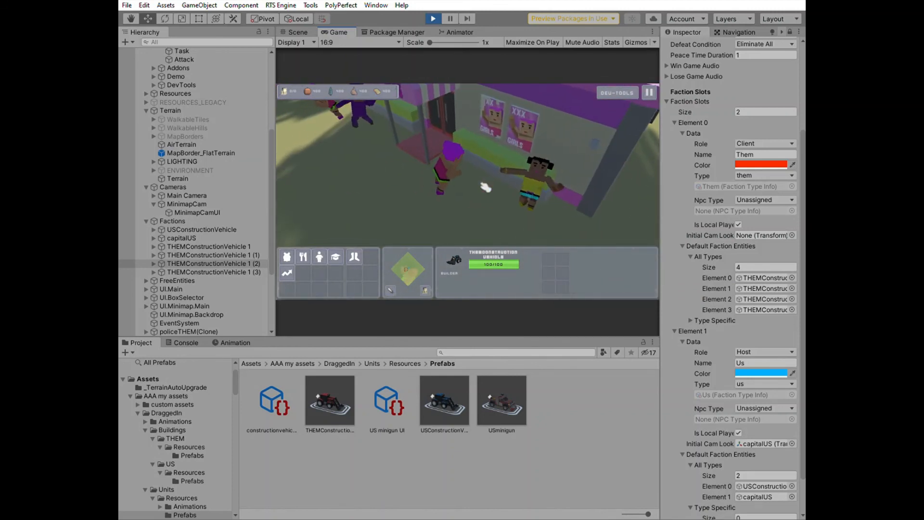
key("w")
key("d")
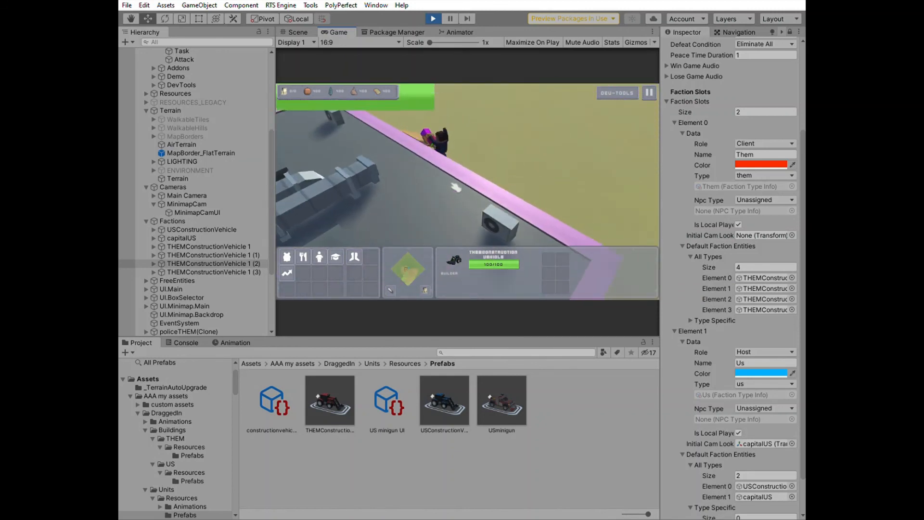
key("s")
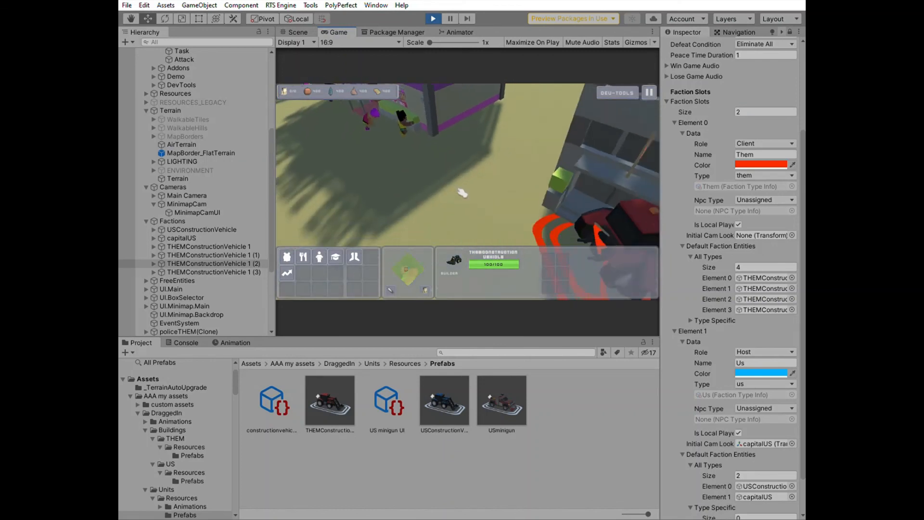
key("s")
key("d")
scroll(496, 220, "down", 5)
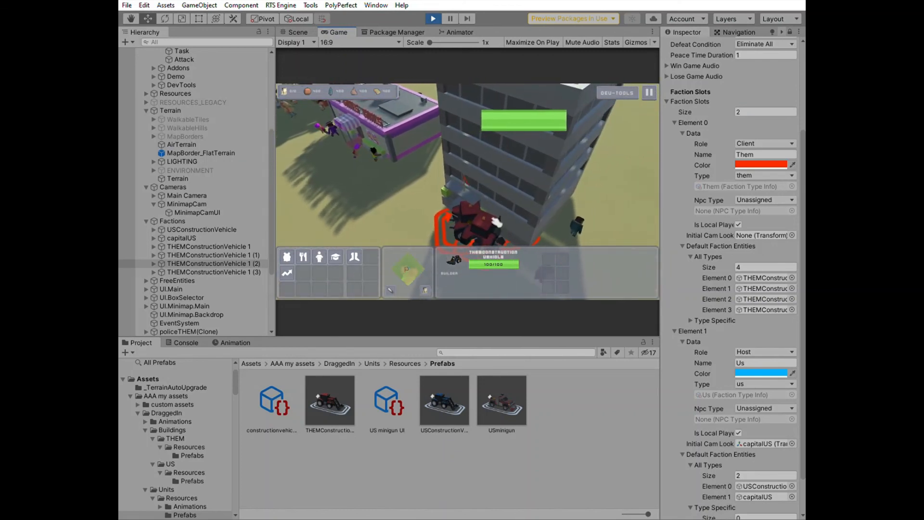
Select the new THEM building and its construction vehicle, then stop Play mode
left_click(496, 223)
key("s")
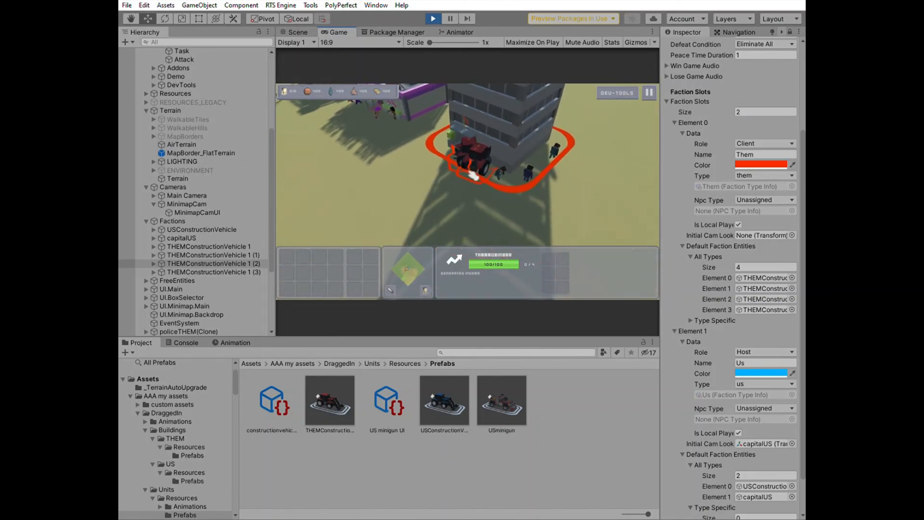
left_click(474, 174)
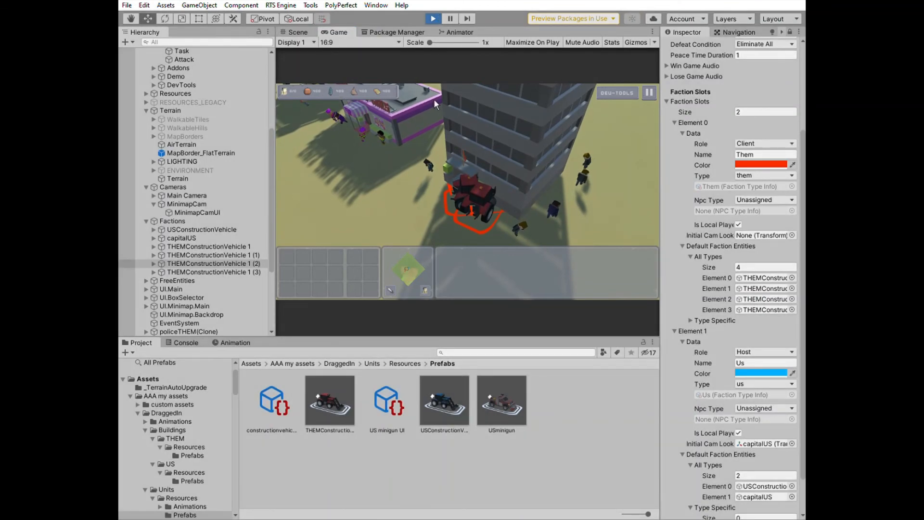
left_click(433, 18)
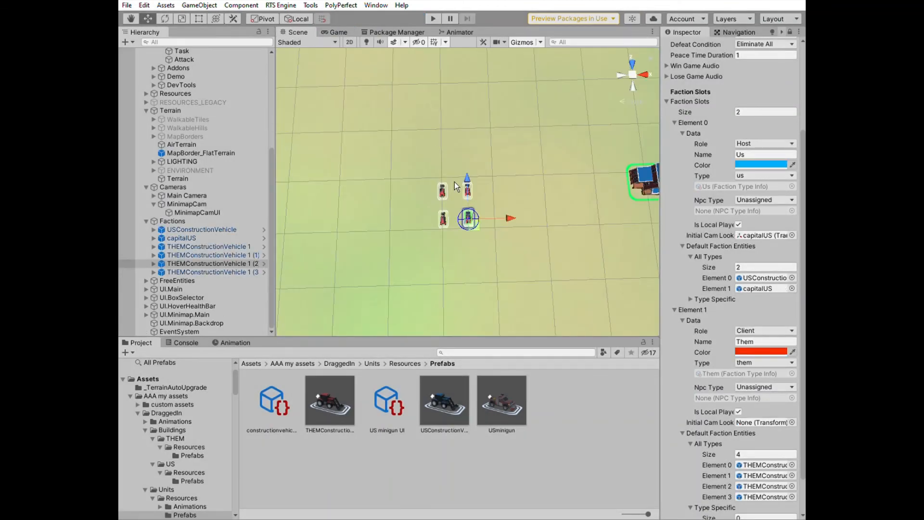